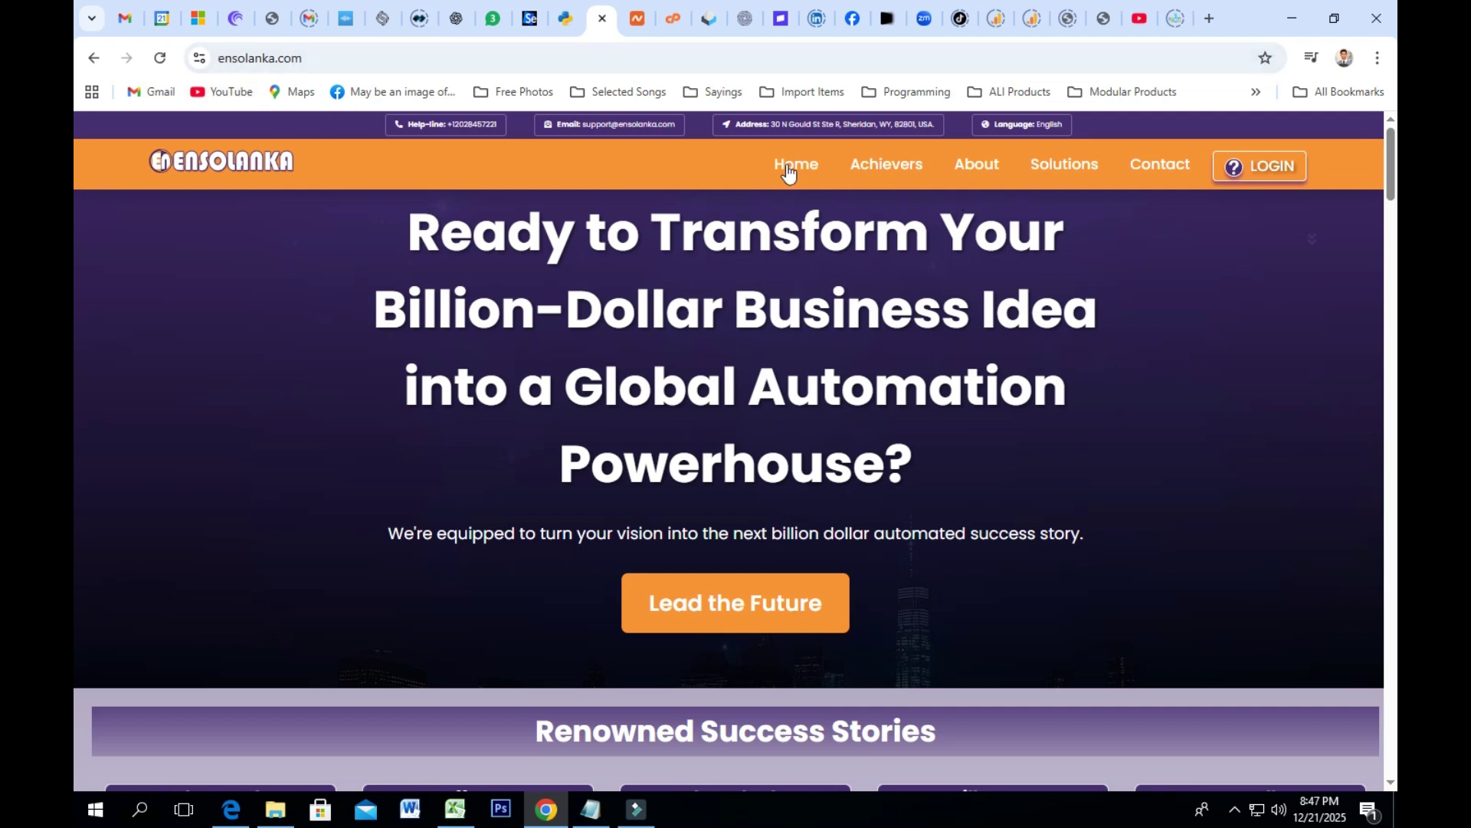
Step: Preview the site's mobile navigation menu in developer tools, then close them
{"action": "mouse_move", "coordinate": [910, 170]}
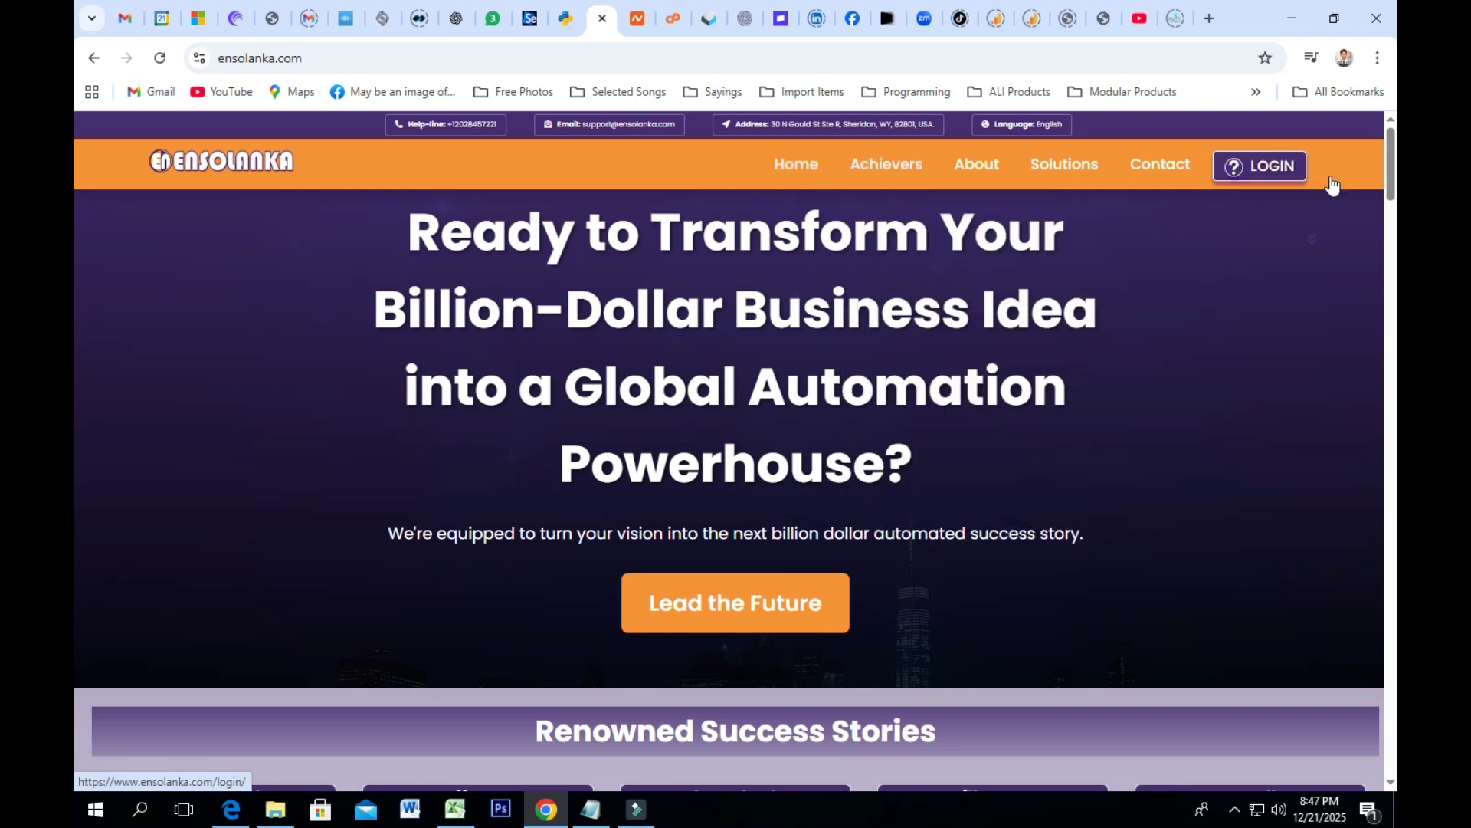
{"action": "right_click", "coordinate": [1266, 342]}
{"action": "left_click", "coordinate": [1048, 745]}
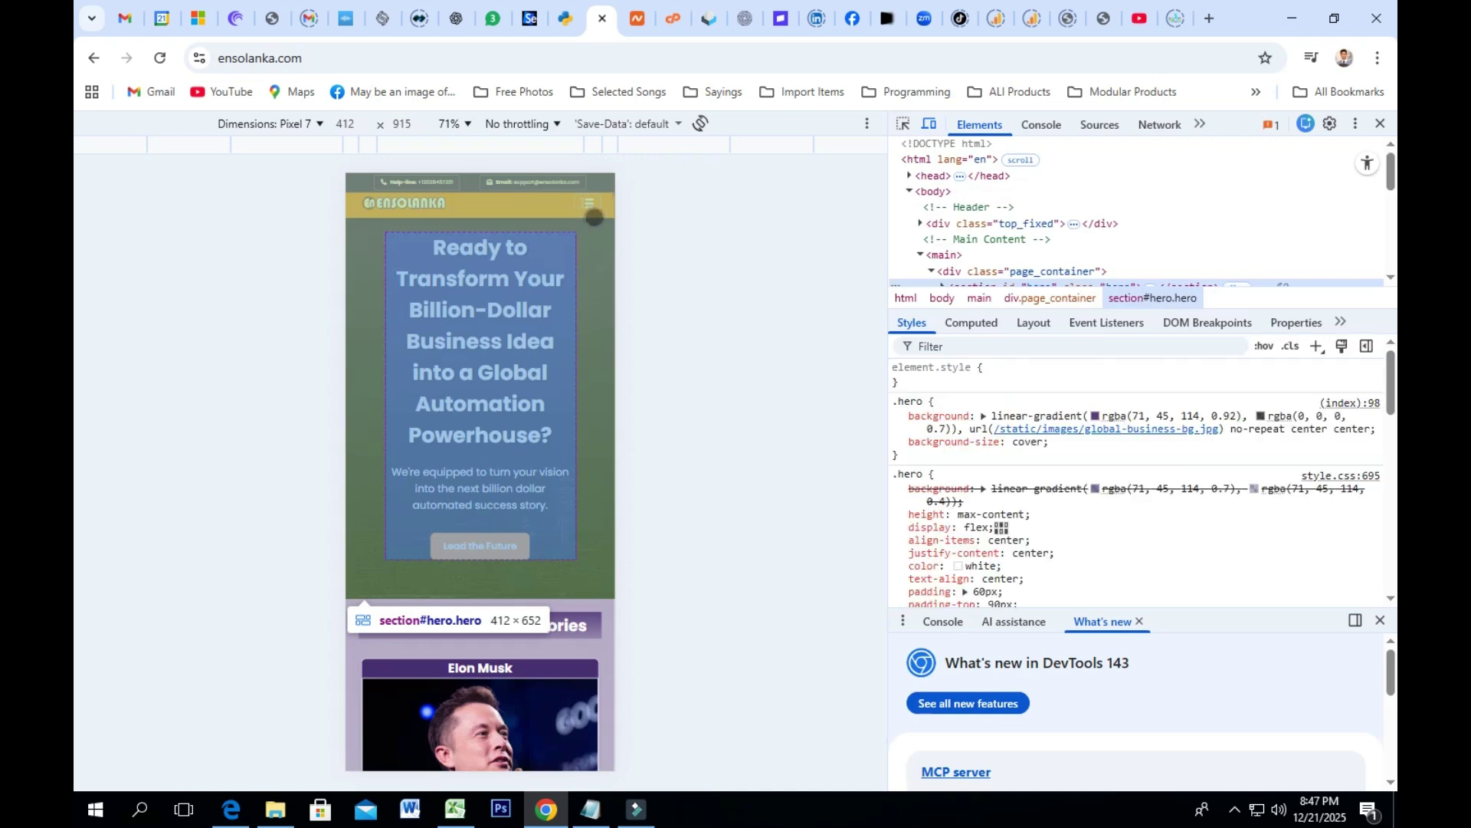
{"action": "left_click", "coordinate": [590, 207]}
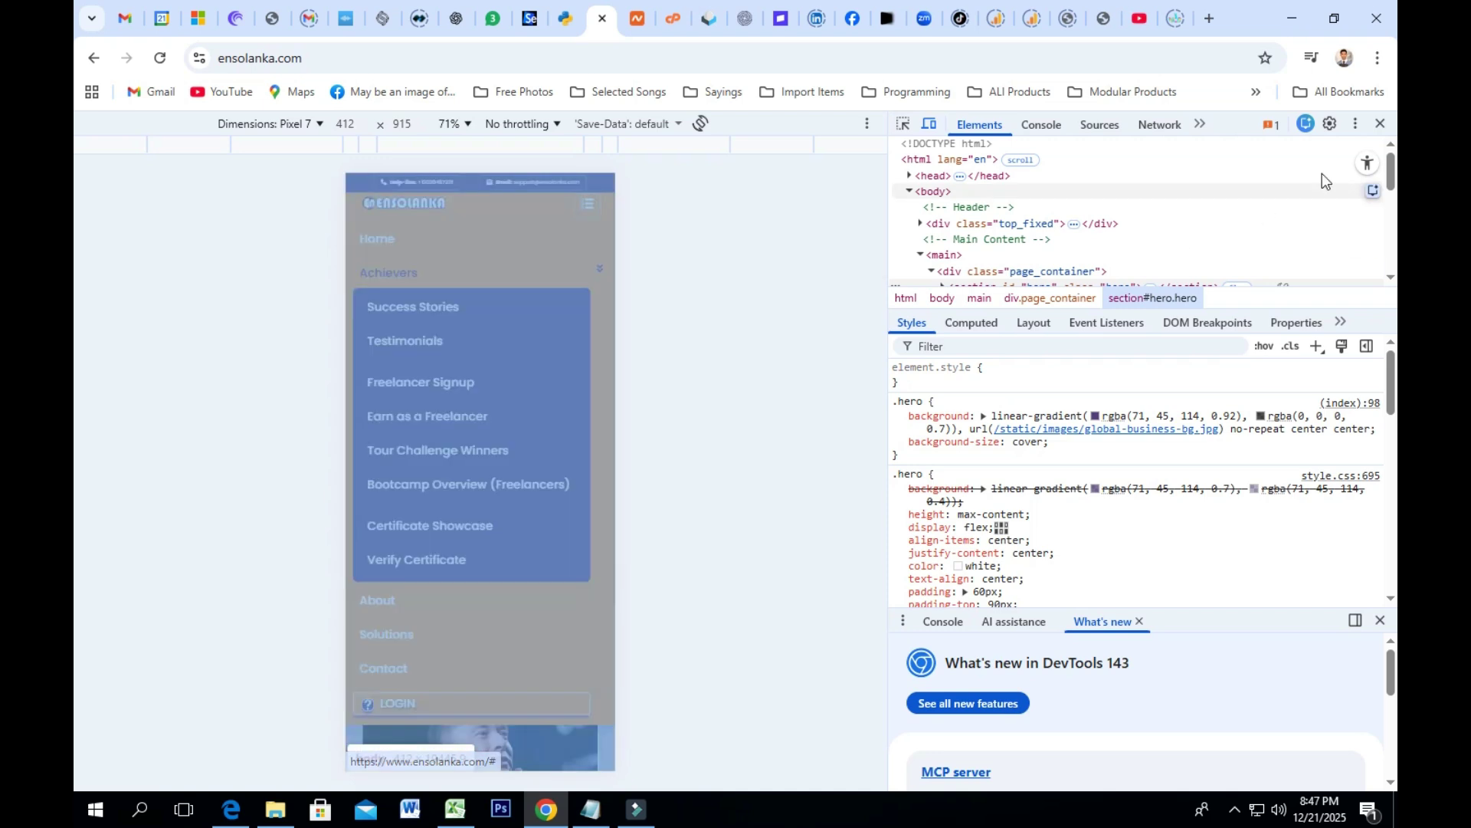
{"action": "left_click", "coordinate": [1381, 123]}
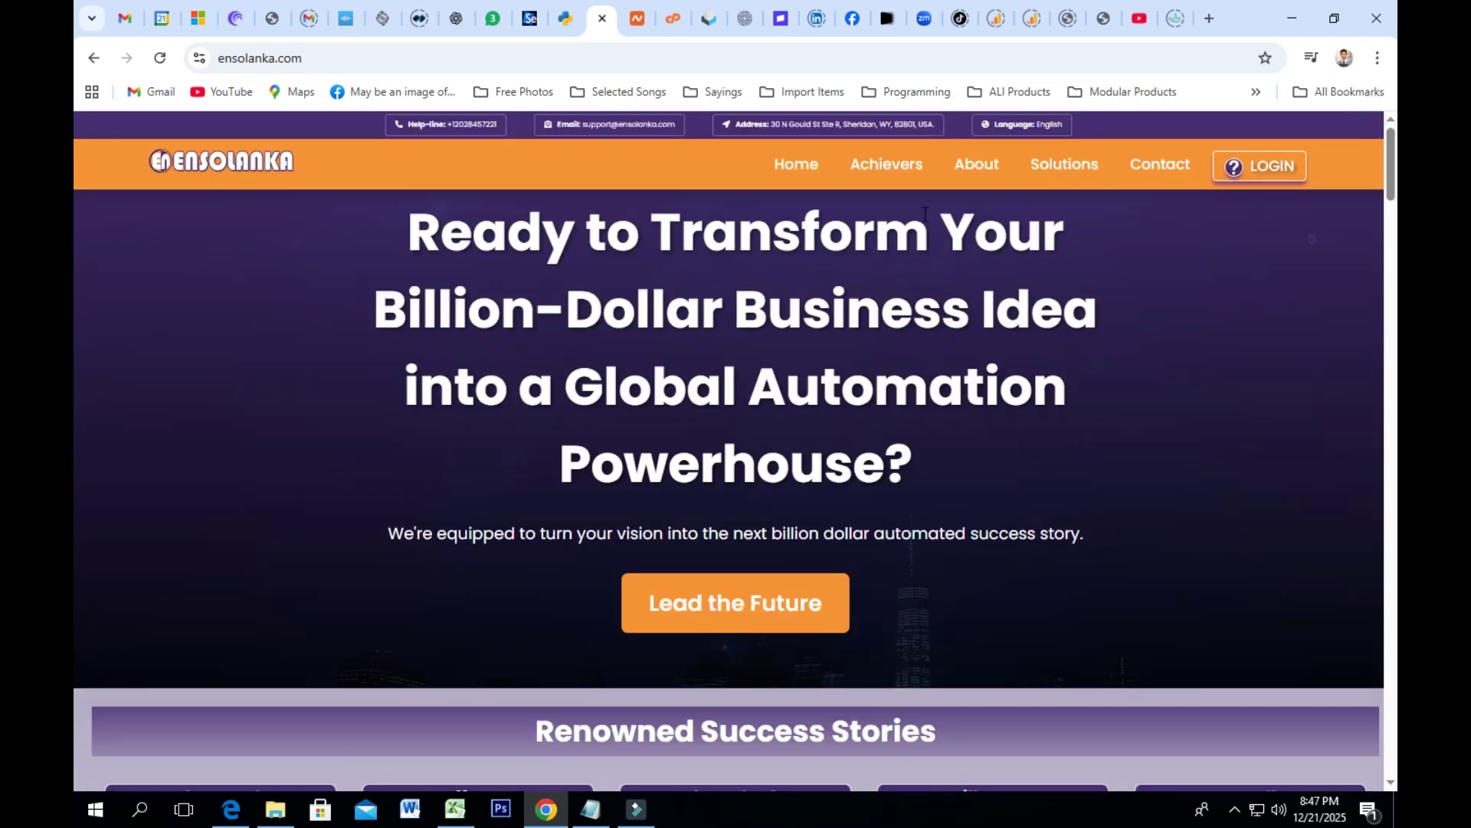
Step: Go to Freelancer Signup under the Achievers menu and look over the registration form
{"action": "mouse_move", "coordinate": [879, 173]}
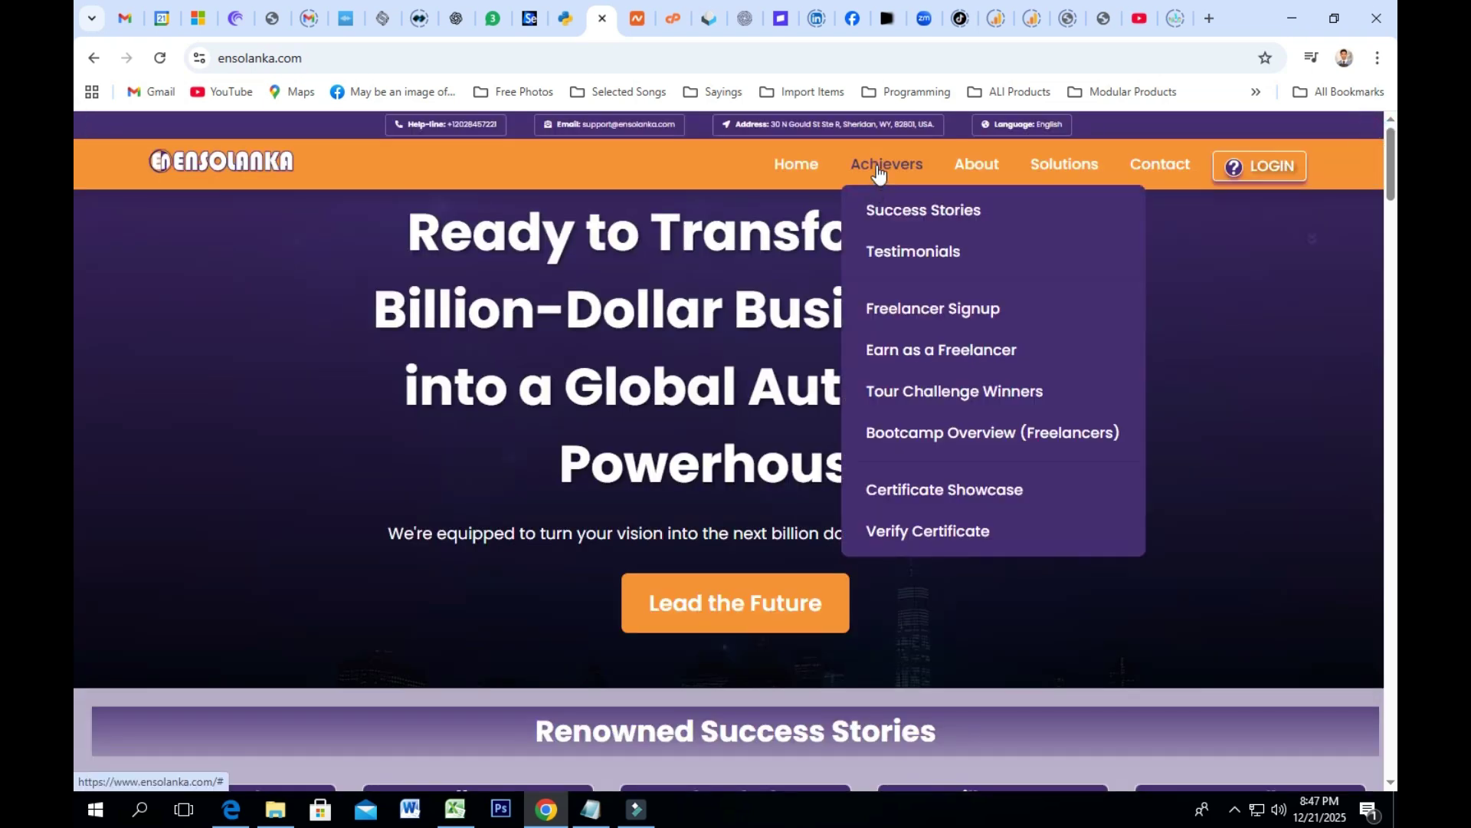
{"action": "left_click", "coordinate": [906, 314]}
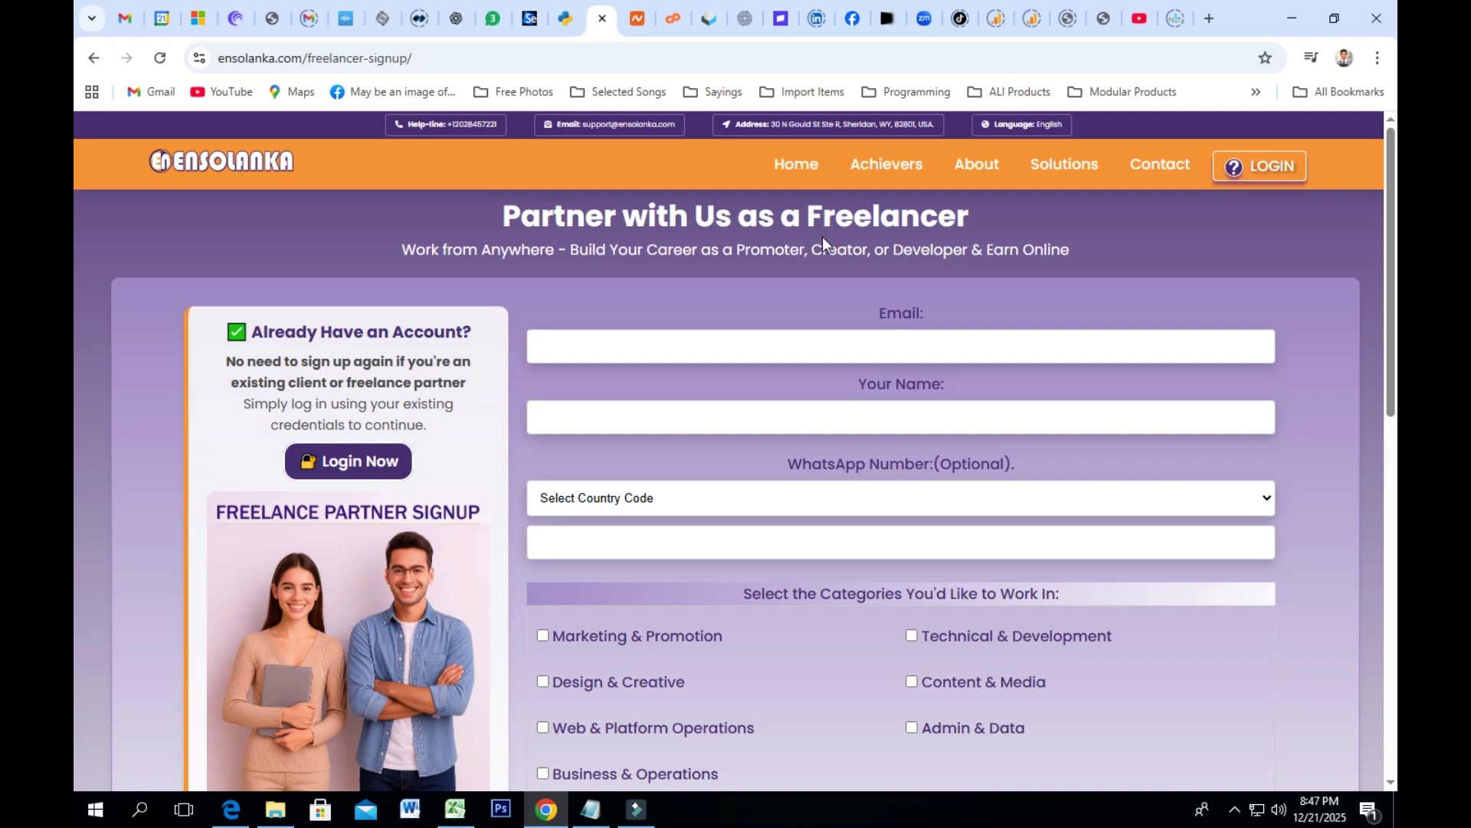
{"action": "scroll", "coordinate": [849, 237], "scroll_direction": "down", "scroll_amount": 1}
{"action": "scroll", "coordinate": [849, 238], "scroll_direction": "up", "scroll_amount": 1}
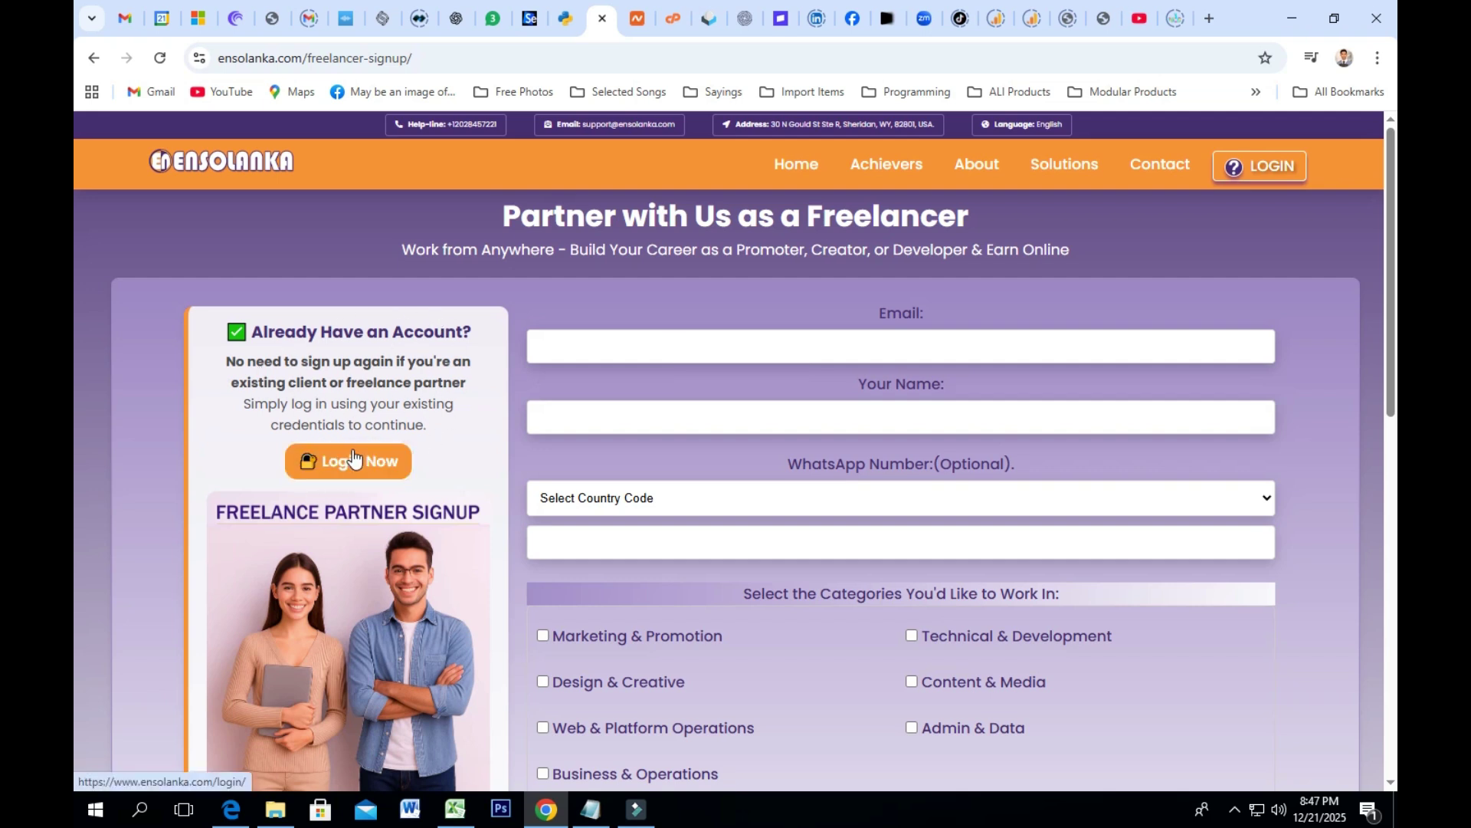
Step: Paste the copied address into Email and type the partner's full name into Your Name
{"action": "left_click", "coordinate": [615, 350]}
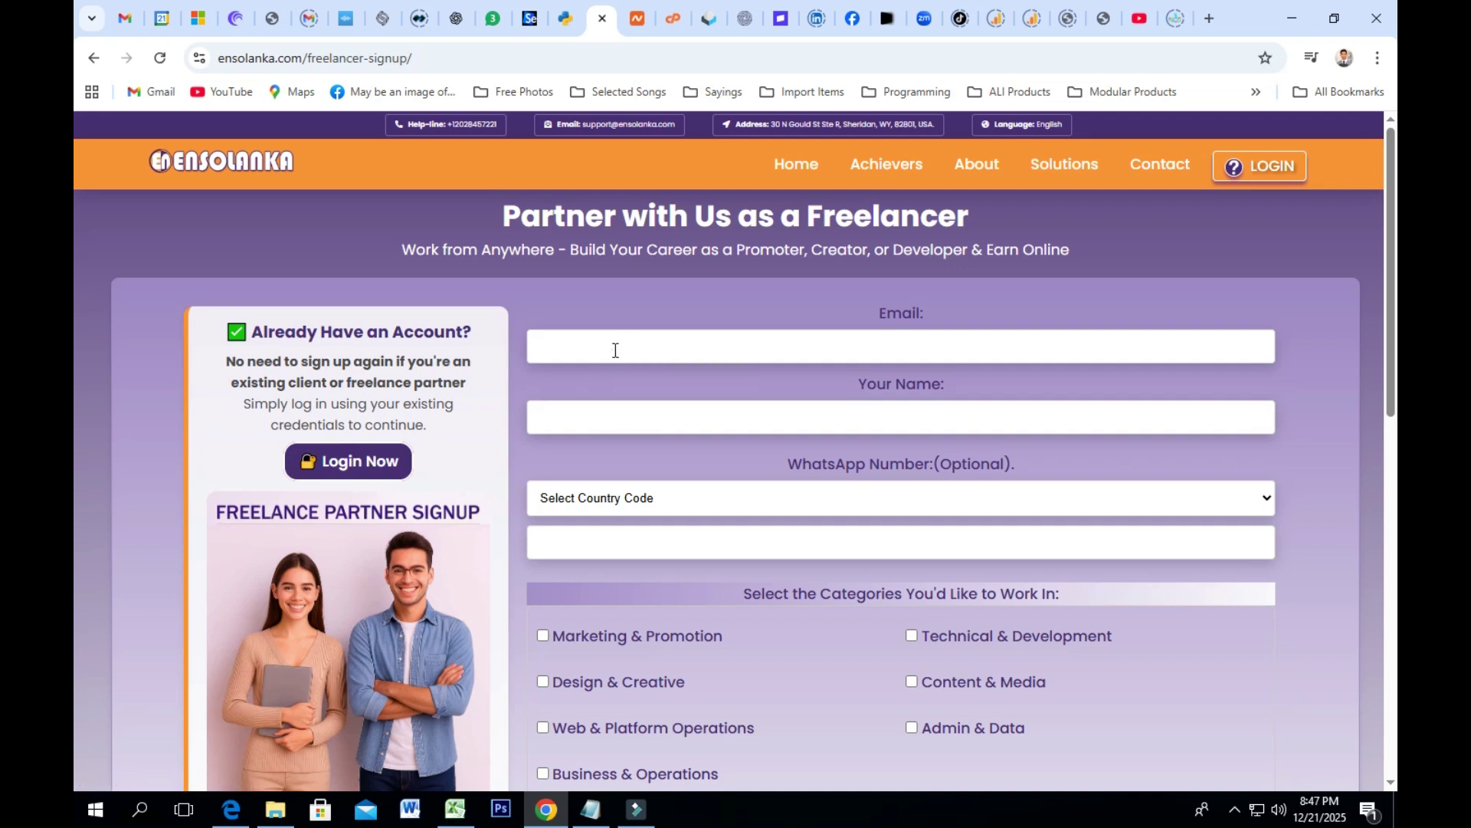
{"action": "right_click", "coordinate": [616, 350]}
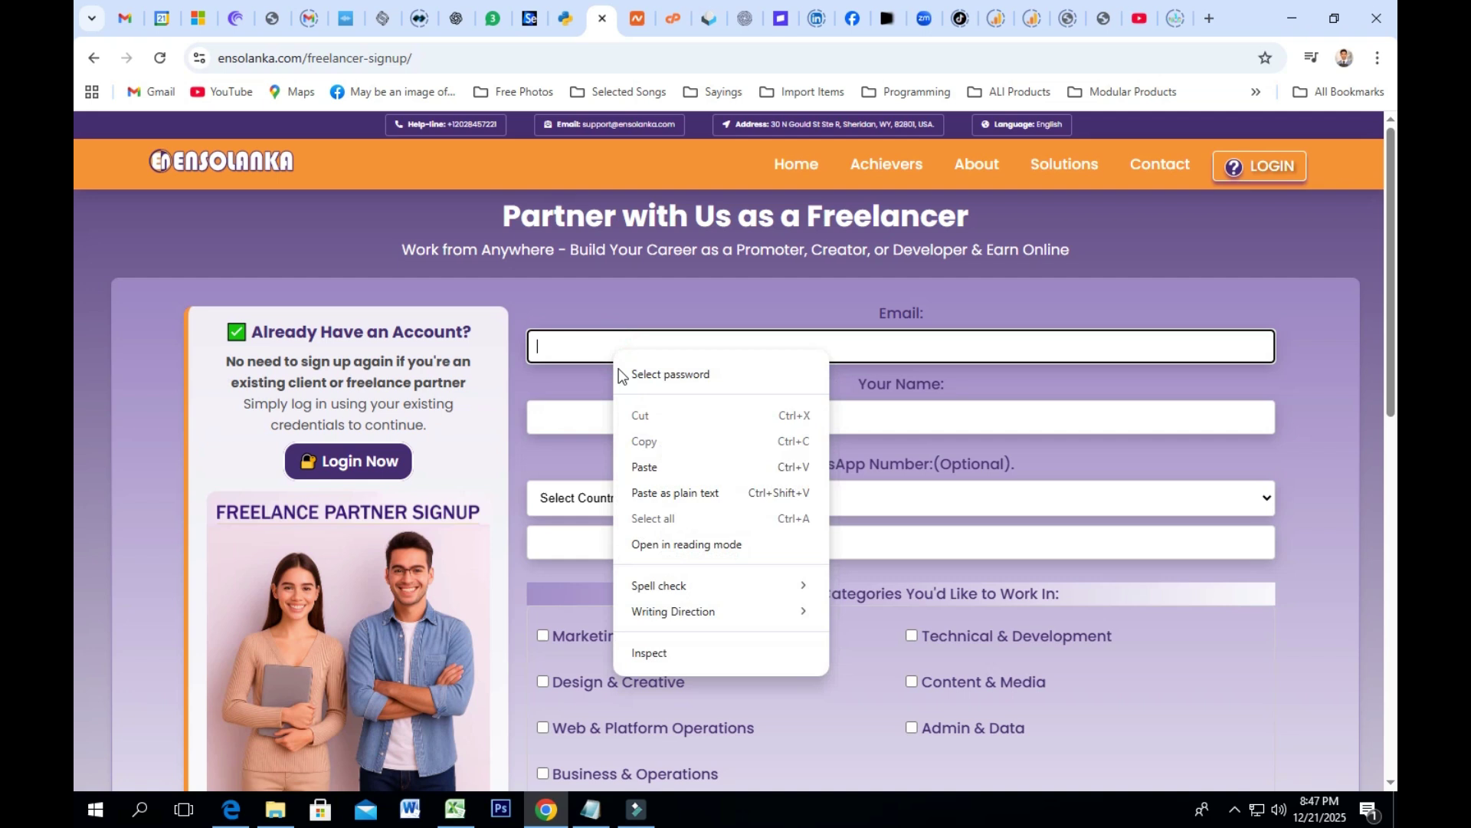
{"action": "left_click", "coordinate": [648, 465]}
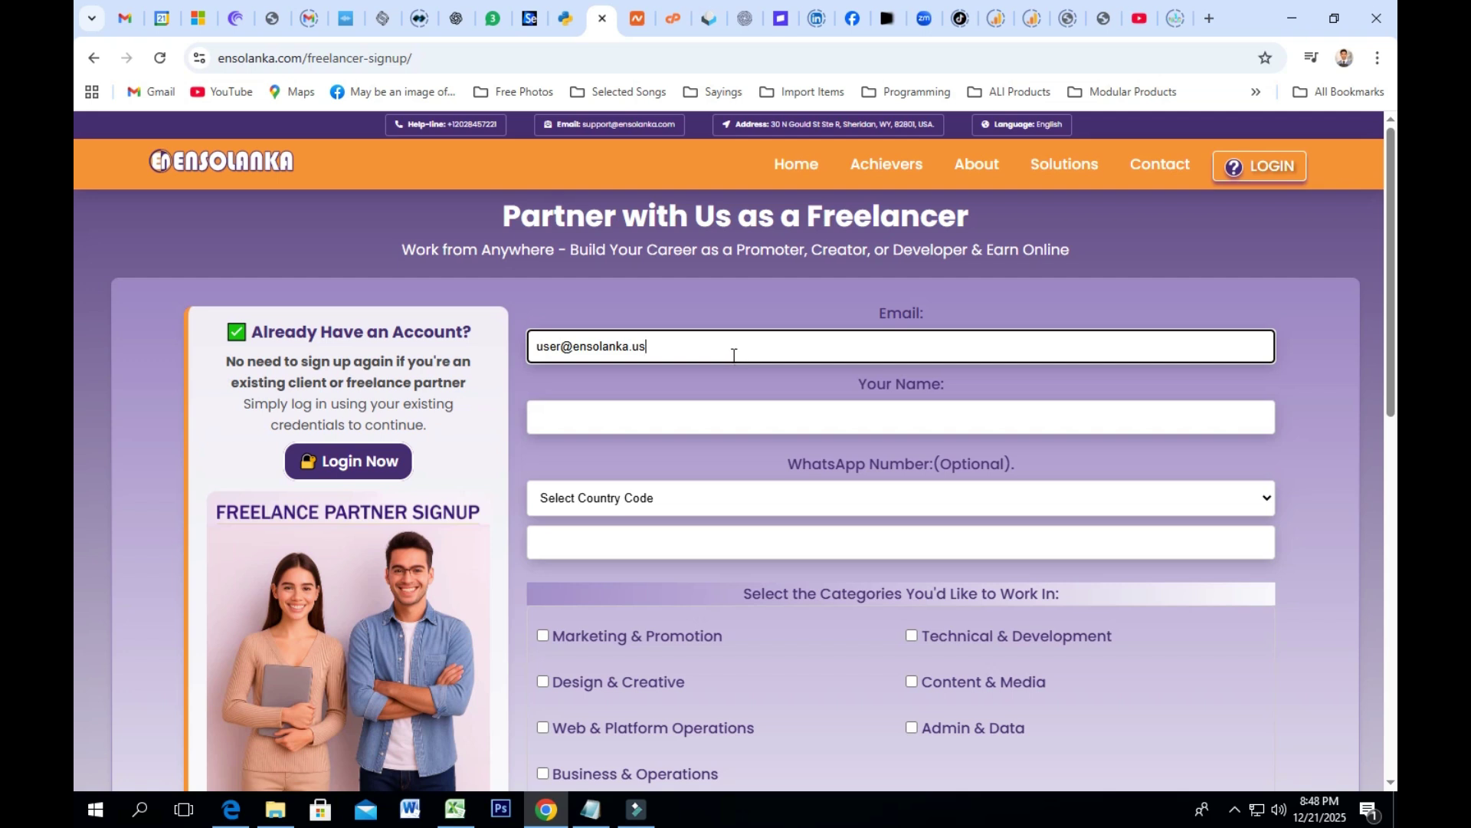
{"action": "left_click", "coordinate": [629, 415]}
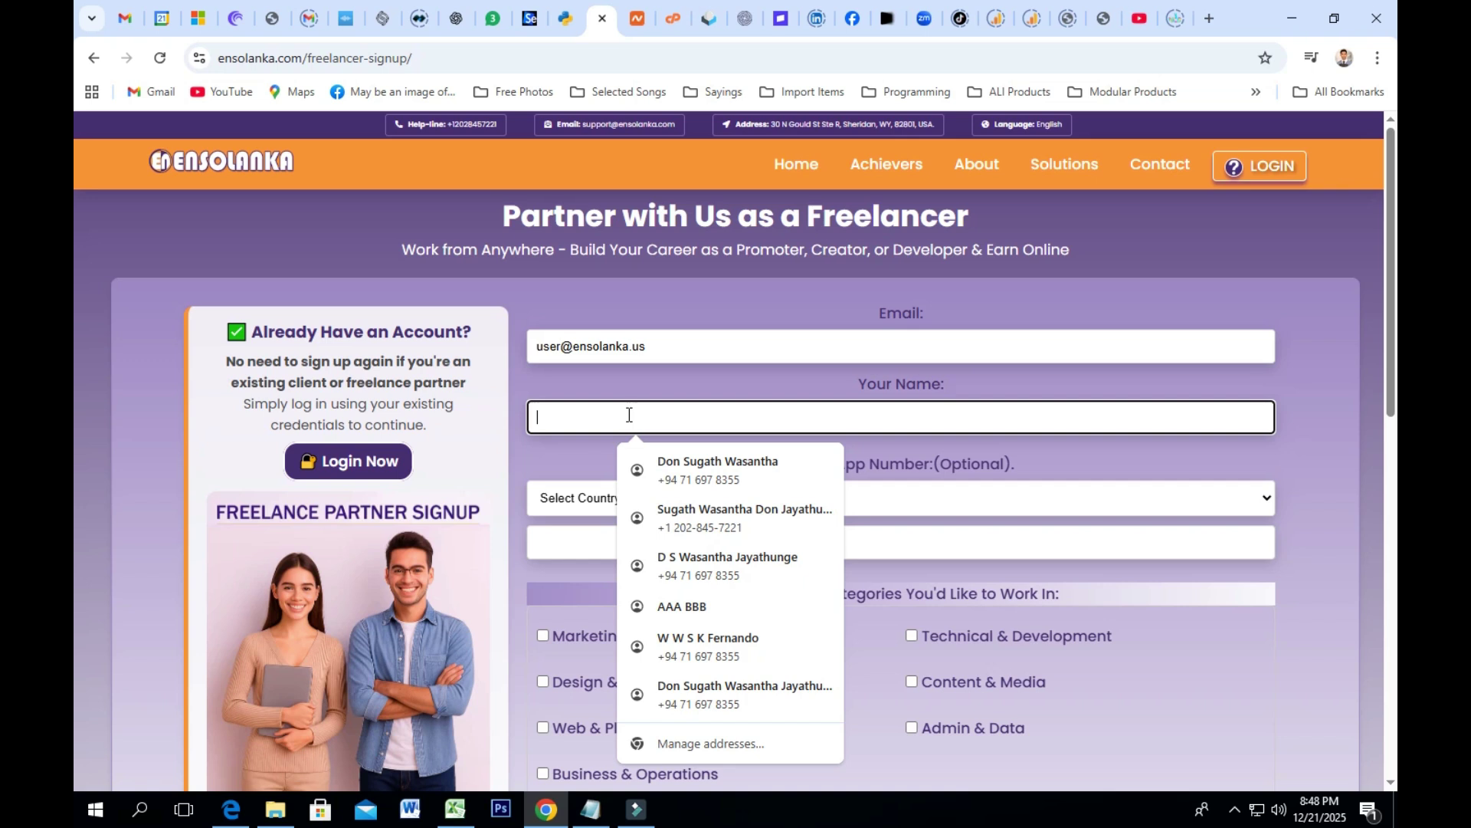
{"action": "type", "text": "T"}
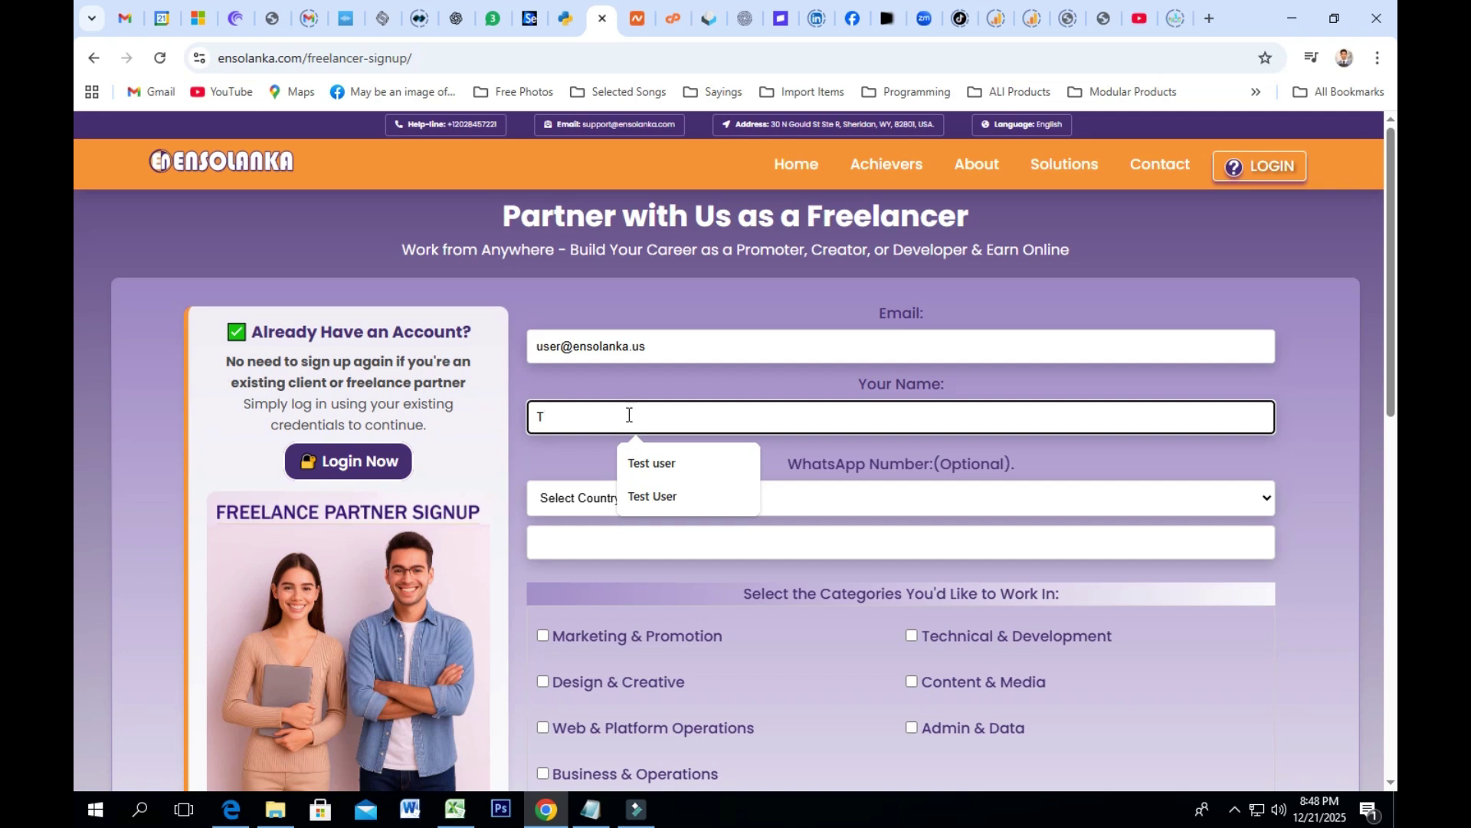
{"action": "key", "text": "BackSpace"}
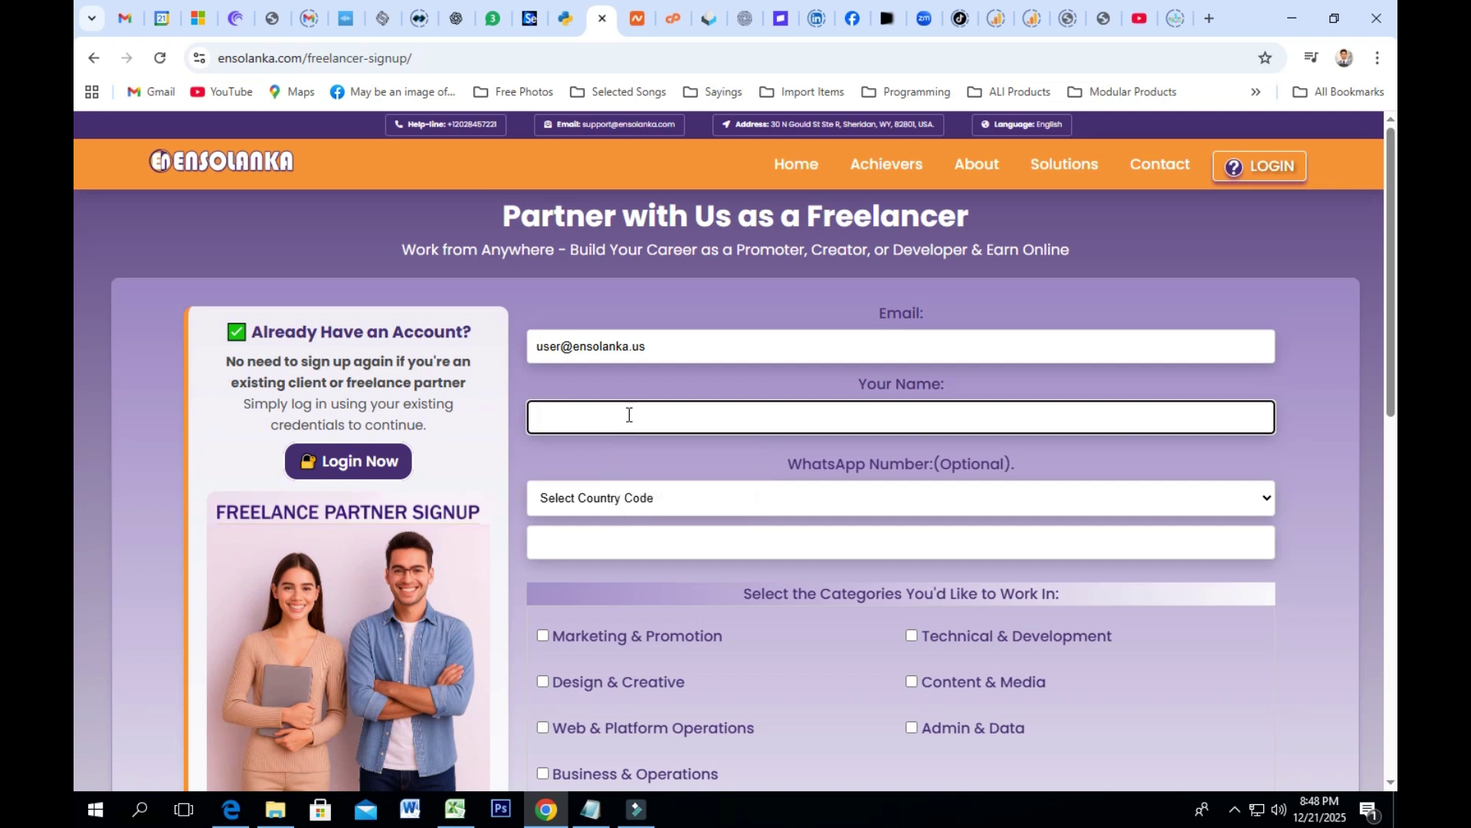
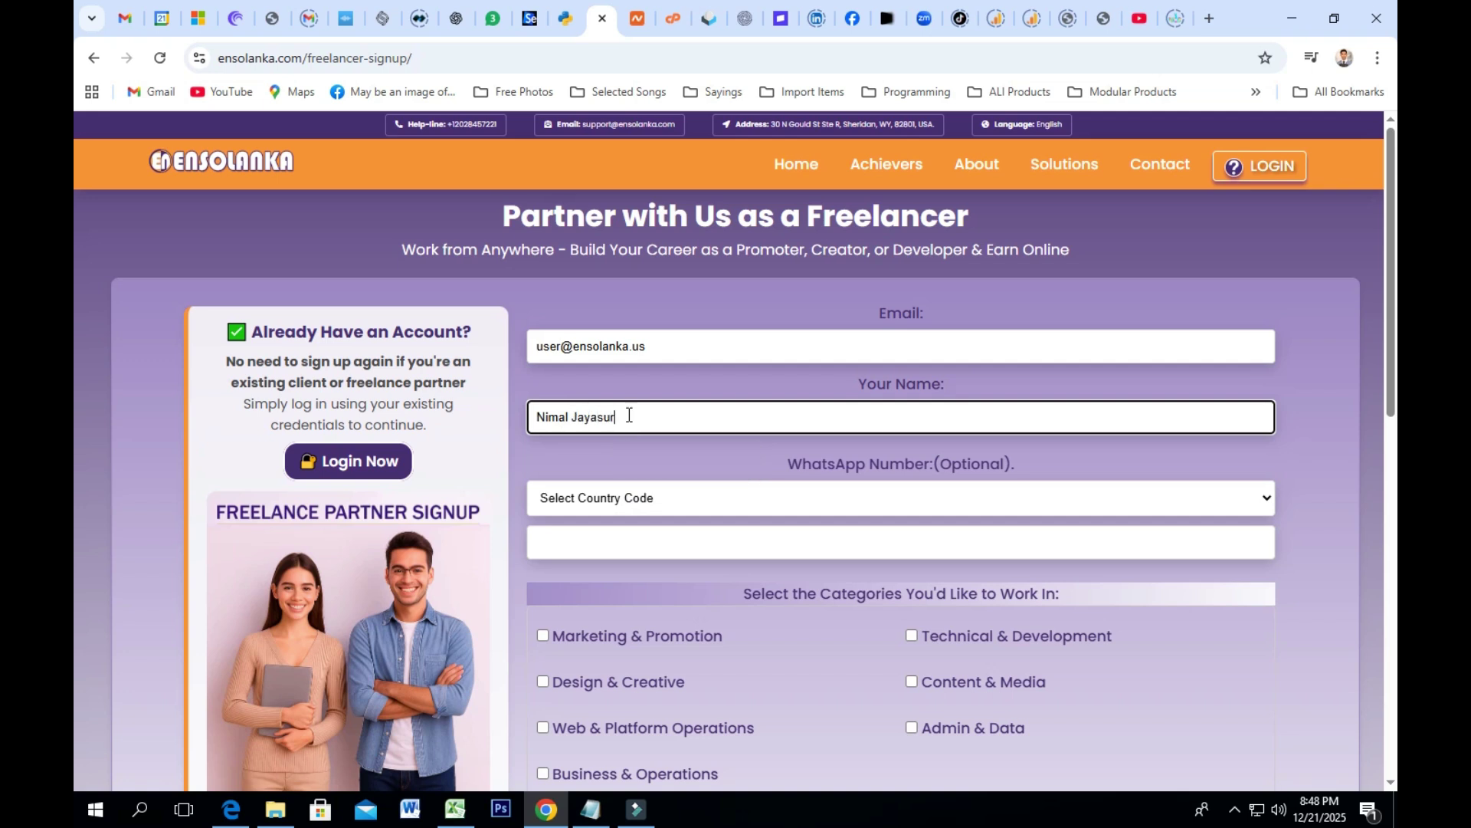
Step: Choose Sri Lanka (+94) from the WhatsApp country code list and confirm the selection
{"action": "left_click", "coordinate": [666, 496]}
{"action": "scroll", "coordinate": [705, 344], "scroll_direction": "down", "scroll_amount": 5}
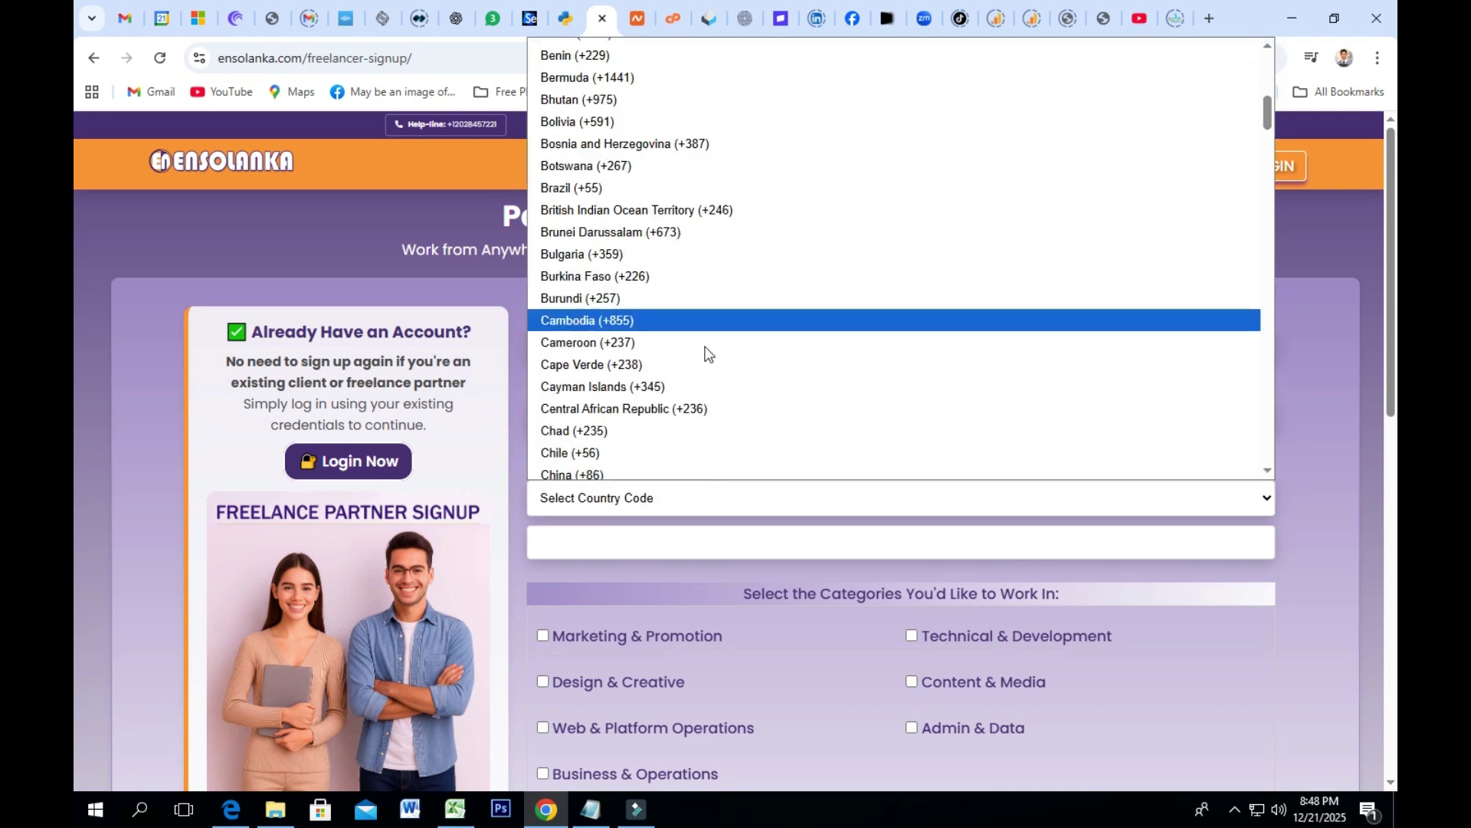
{"action": "scroll", "coordinate": [640, 353], "scroll_direction": "down", "scroll_amount": 3}
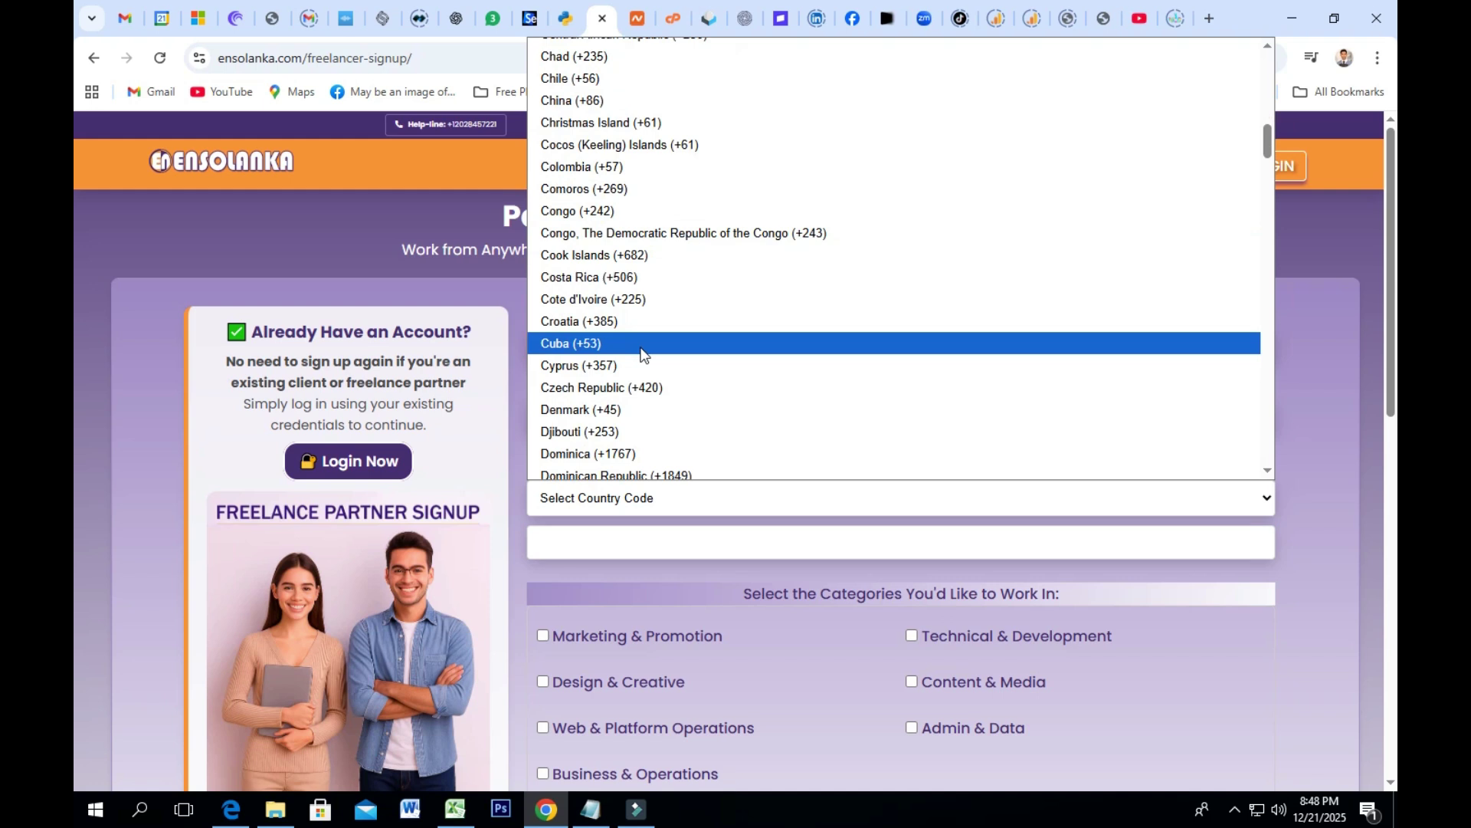
{"action": "scroll", "coordinate": [640, 353], "scroll_direction": "down", "scroll_amount": 5}
{"action": "scroll", "coordinate": [641, 353], "scroll_direction": "down", "scroll_amount": 20}
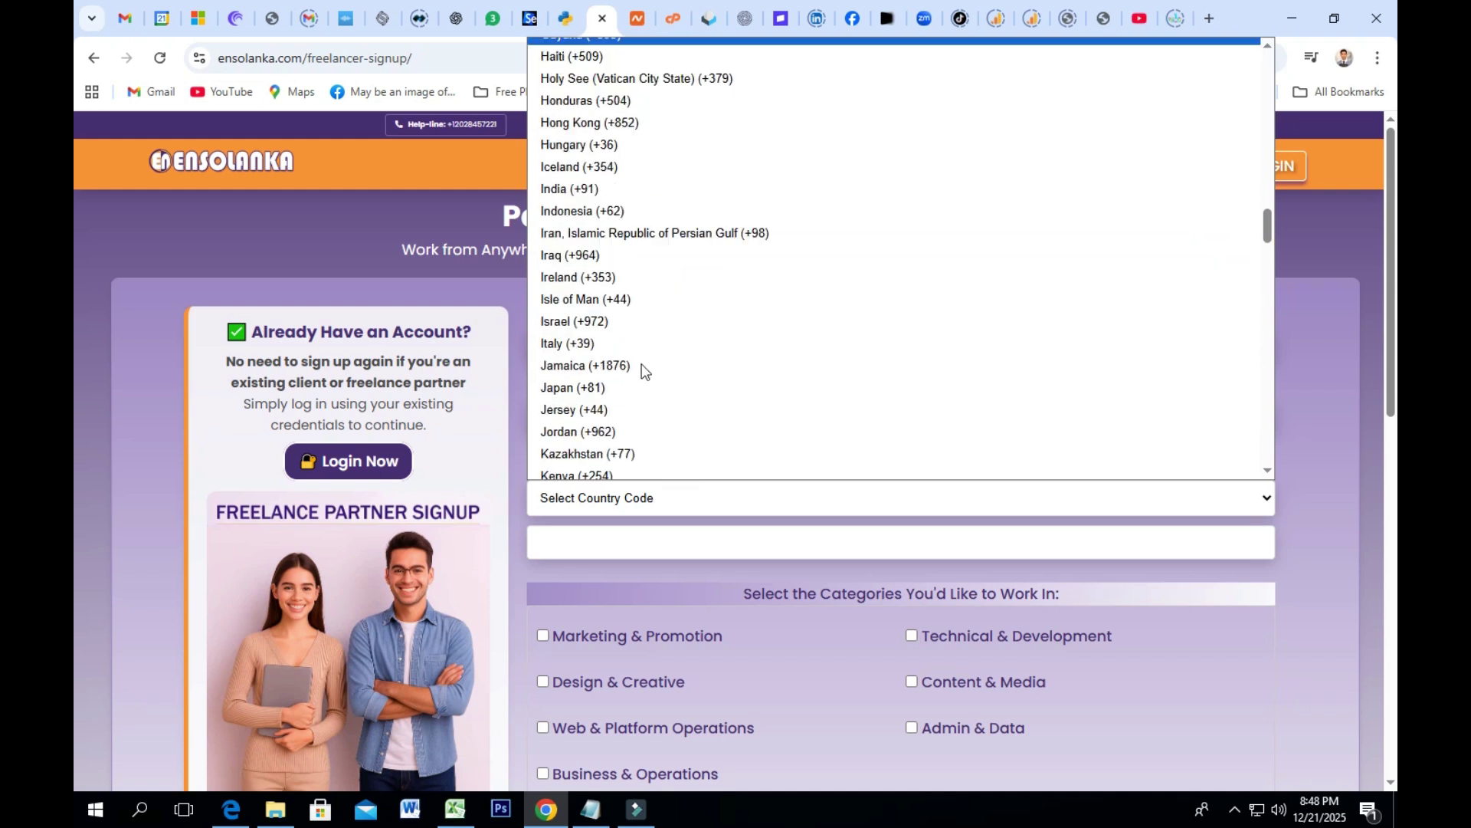
{"action": "scroll", "coordinate": [661, 406], "scroll_direction": "down", "scroll_amount": 15}
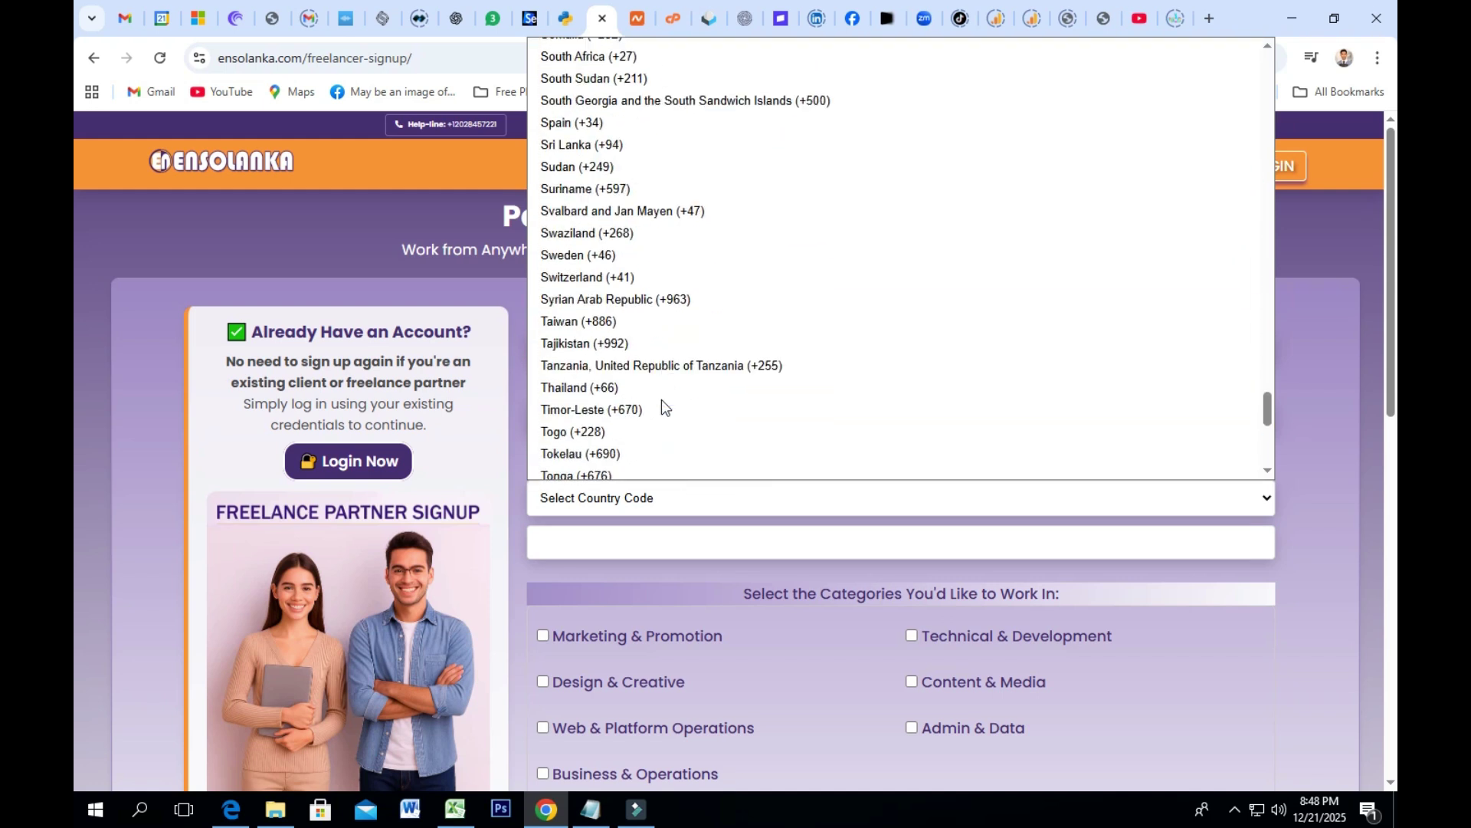
{"action": "scroll", "coordinate": [650, 337], "scroll_direction": "up", "scroll_amount": 4}
{"action": "left_click", "coordinate": [629, 145]}
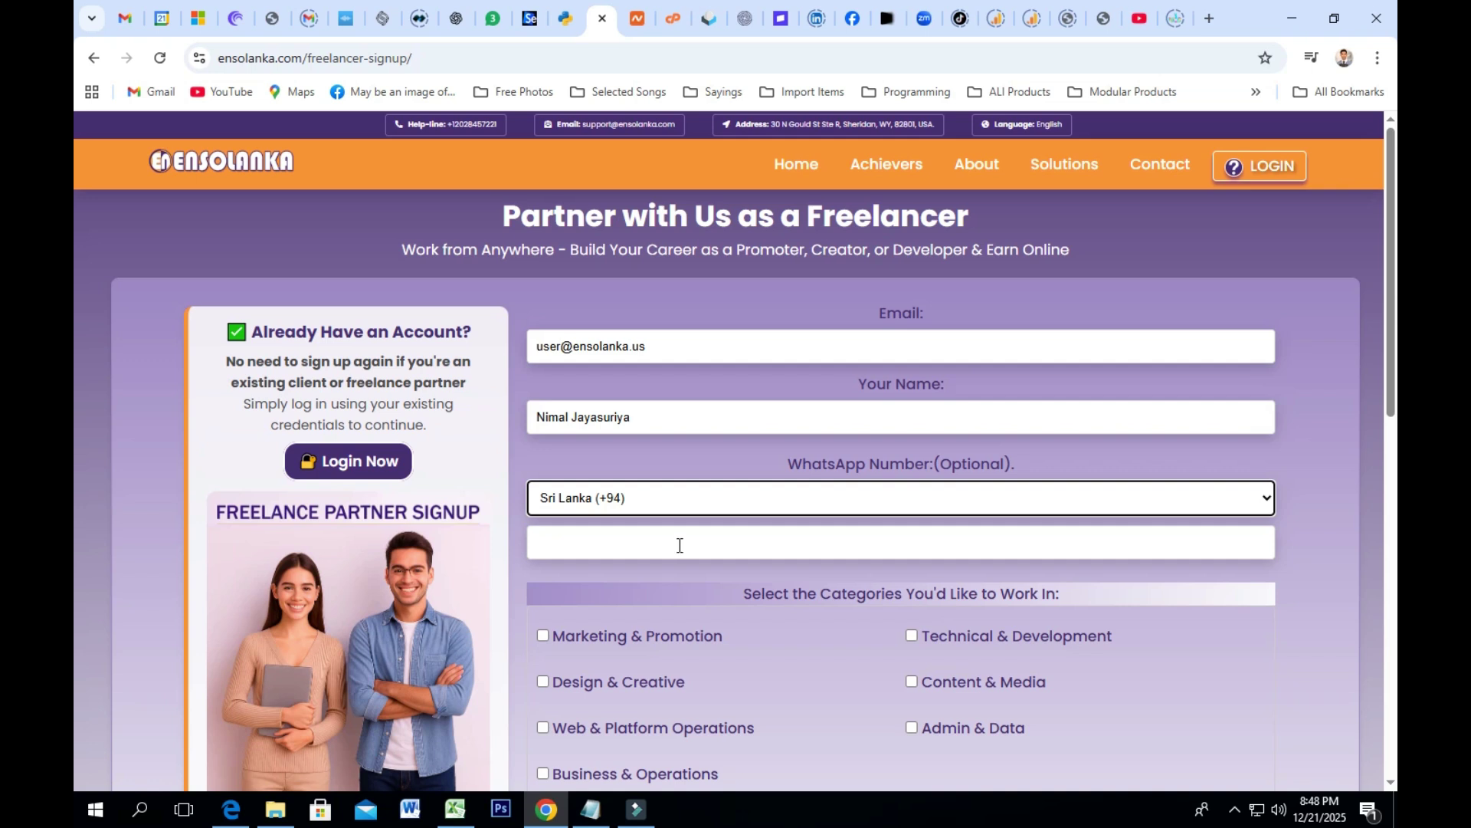
{"action": "left_click", "coordinate": [678, 504]}
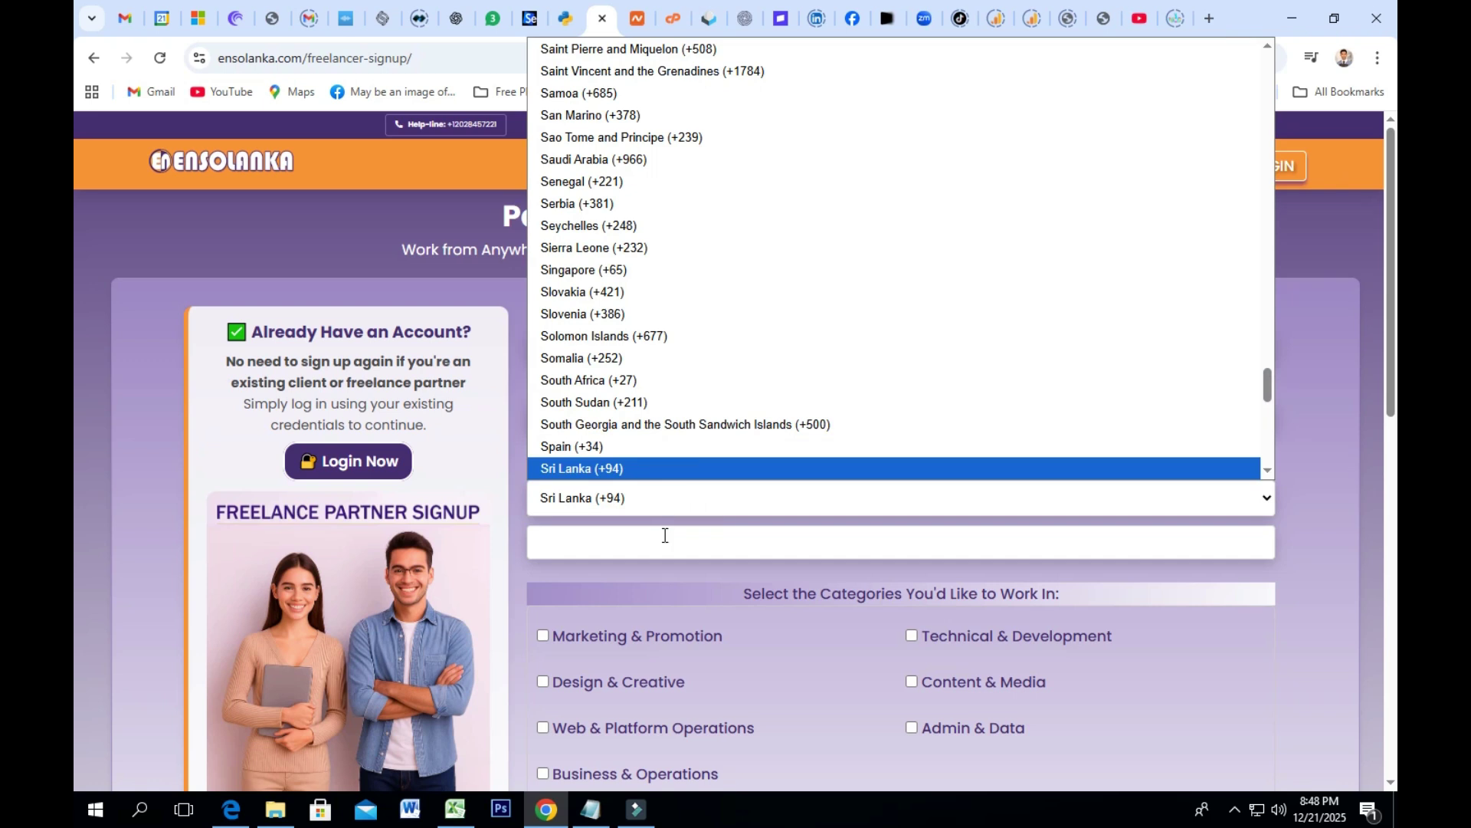
{"action": "left_click", "coordinate": [664, 535]}
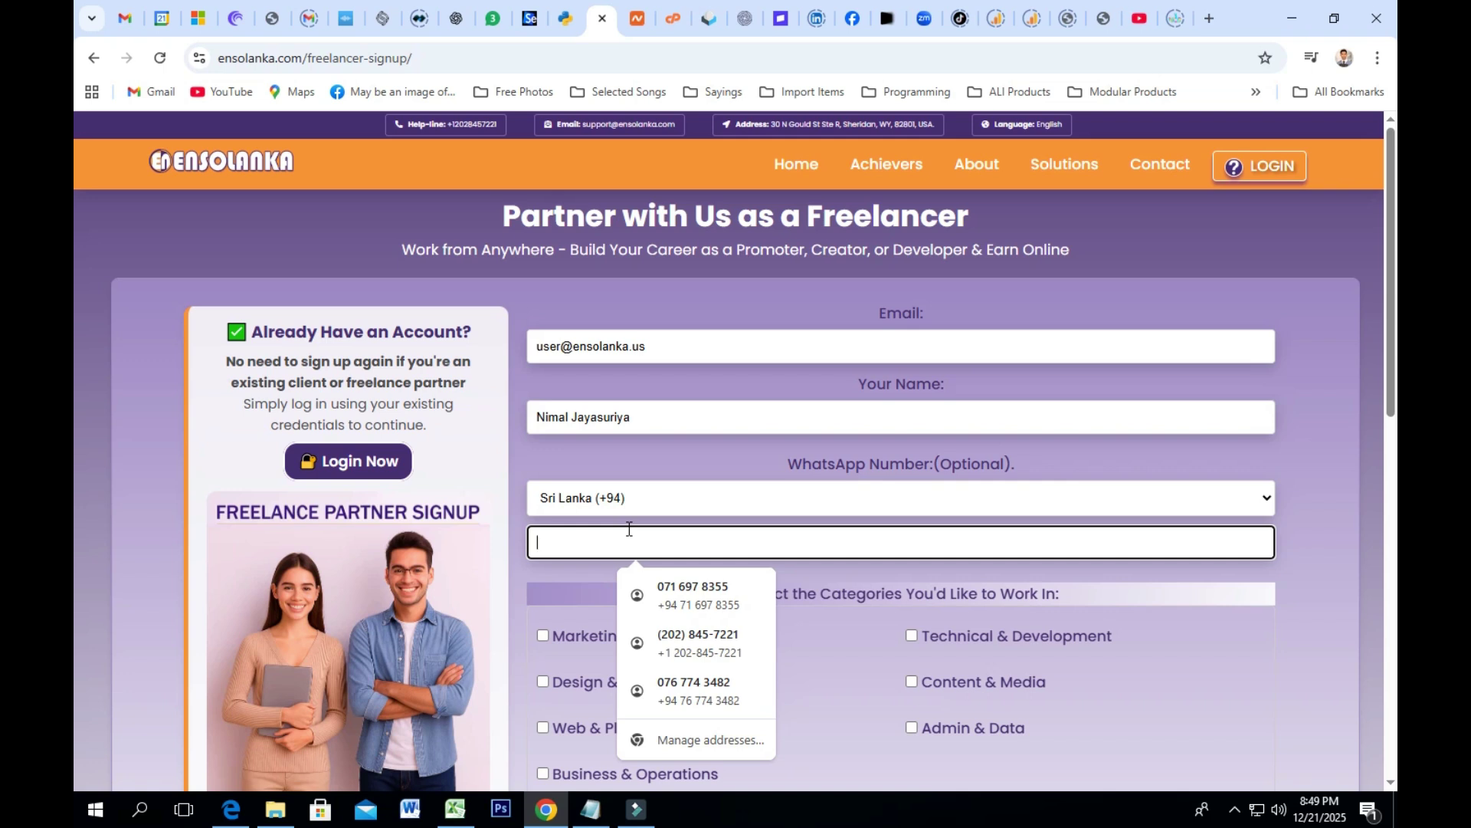
Step: Select and delete the autofilled phone number so the WhatsApp field stays blank
{"action": "left_click", "coordinate": [675, 590]}
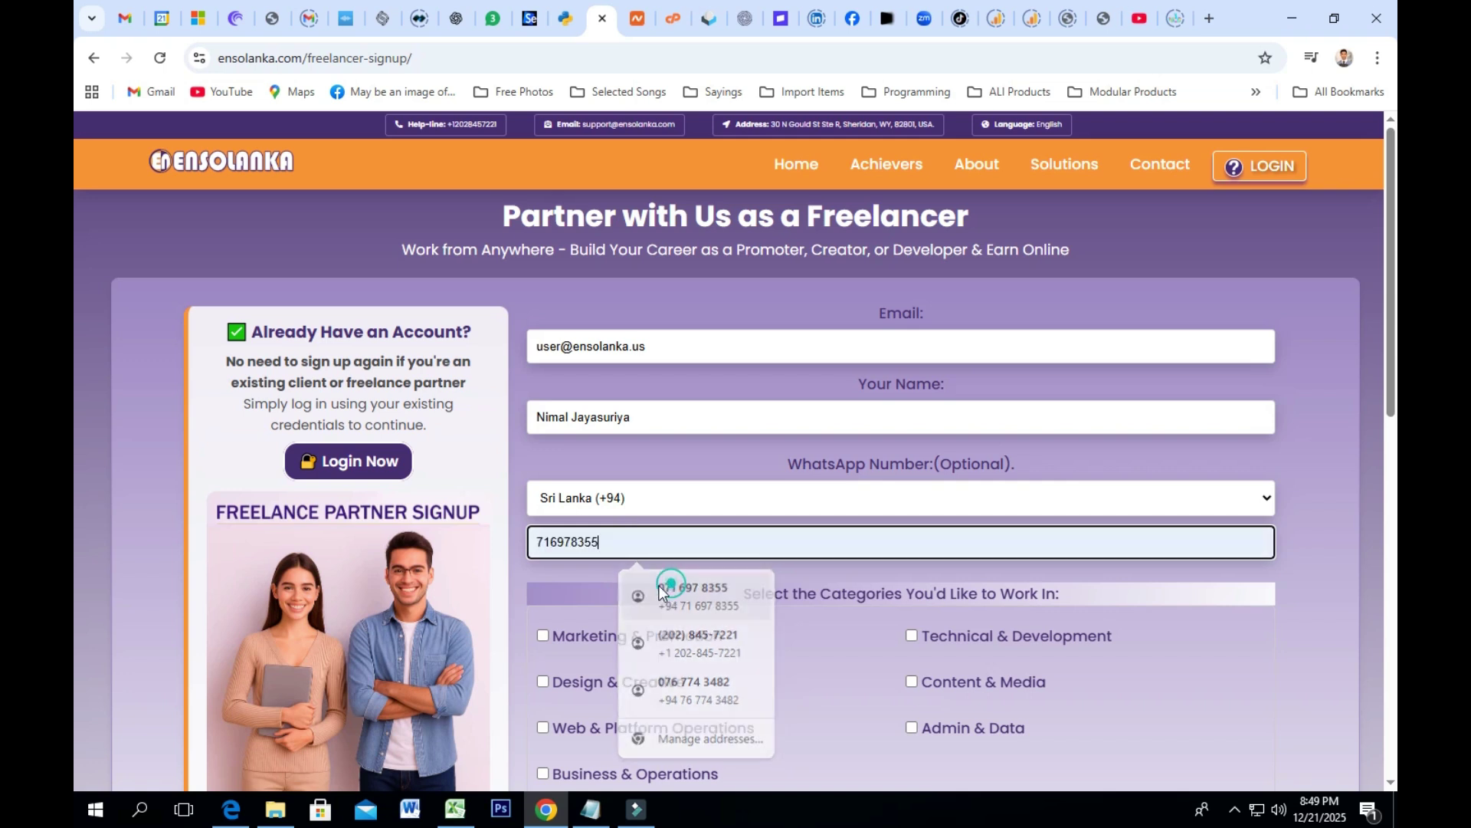
{"action": "left_click_drag", "start_coordinate": [634, 541], "coordinate": [439, 541]}
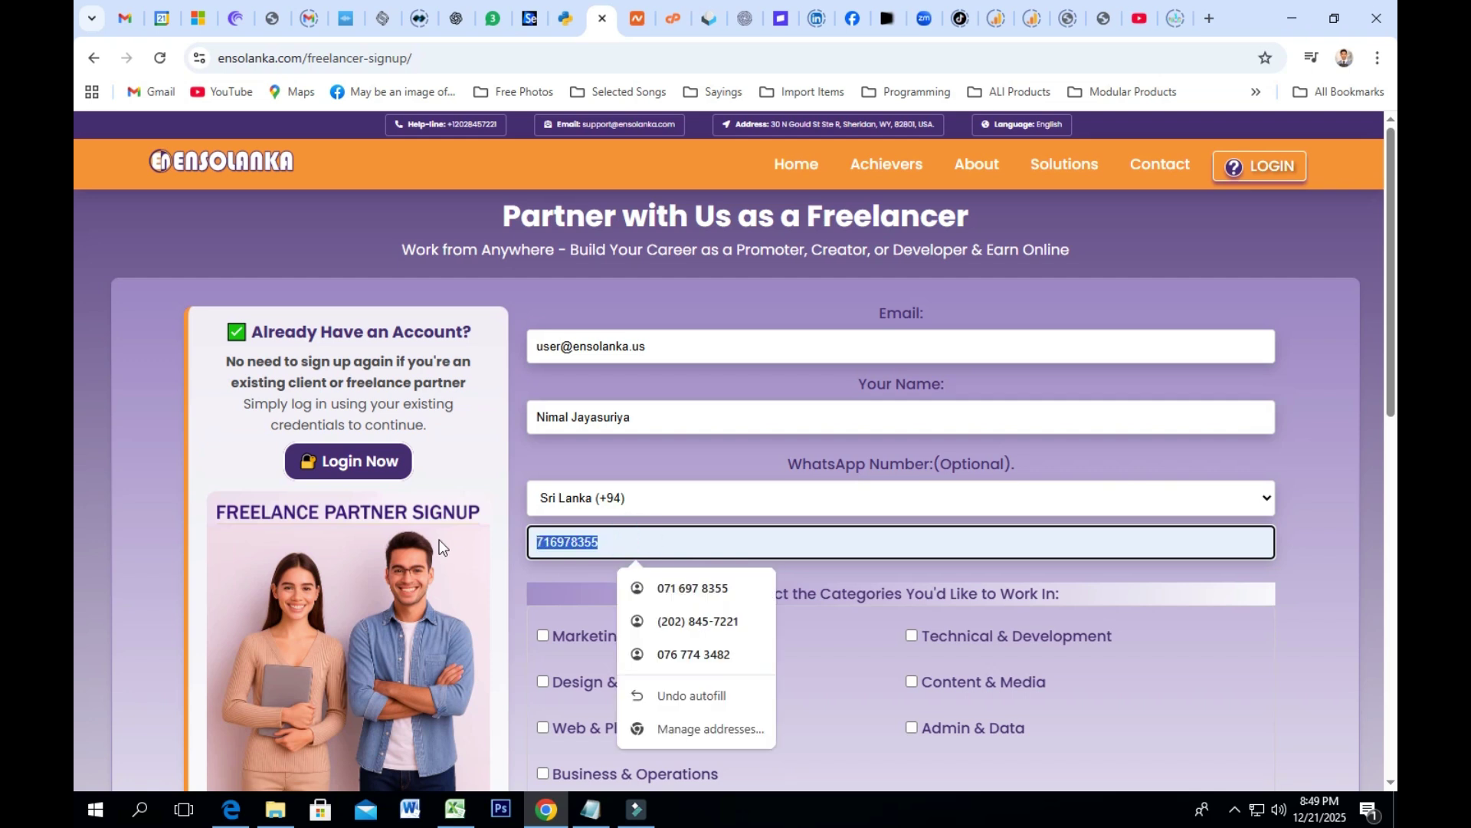
{"action": "key", "text": "BackSpace"}
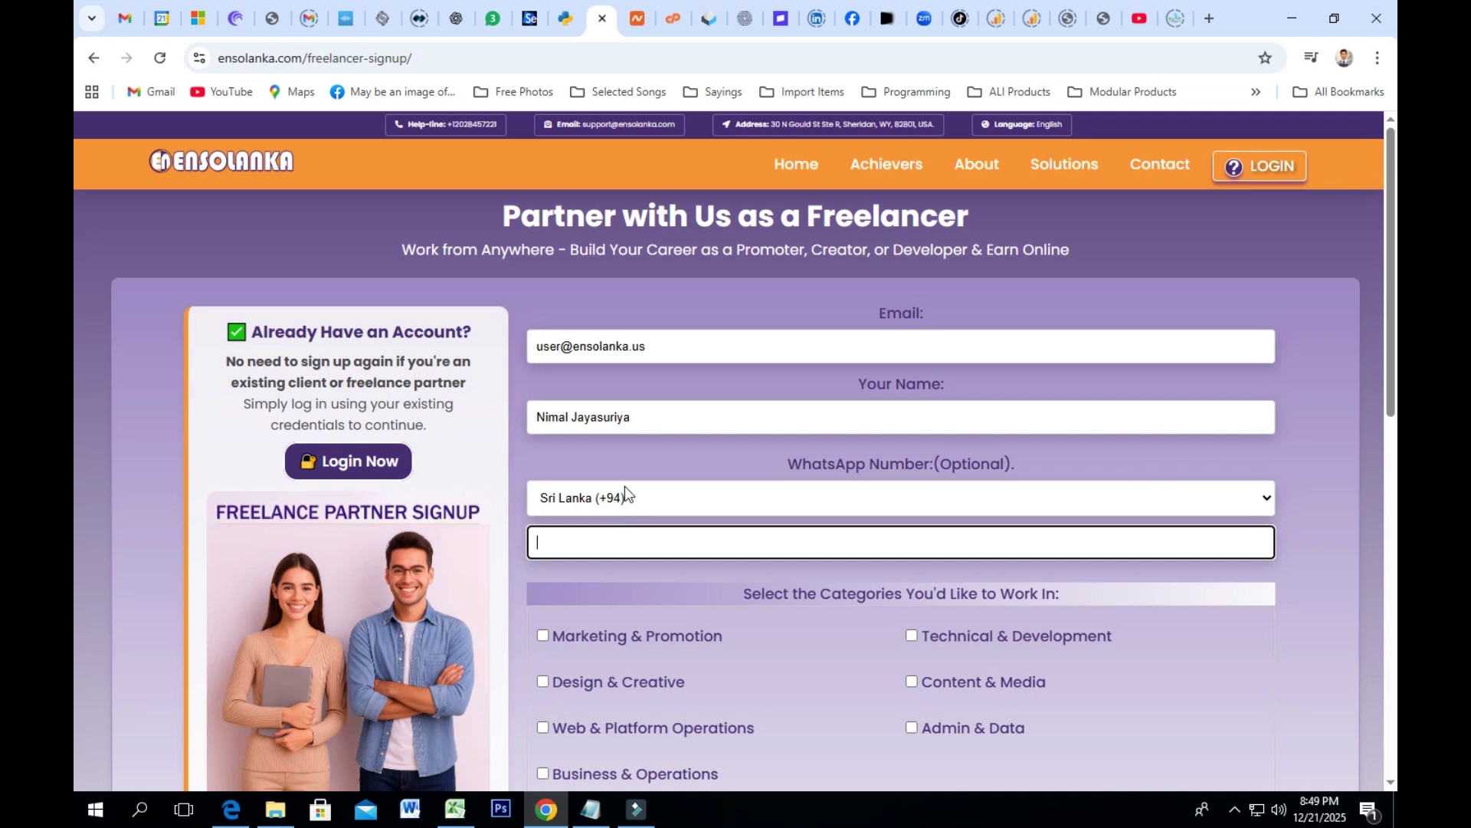
{"action": "scroll", "coordinate": [659, 536], "scroll_direction": "down", "scroll_amount": 1}
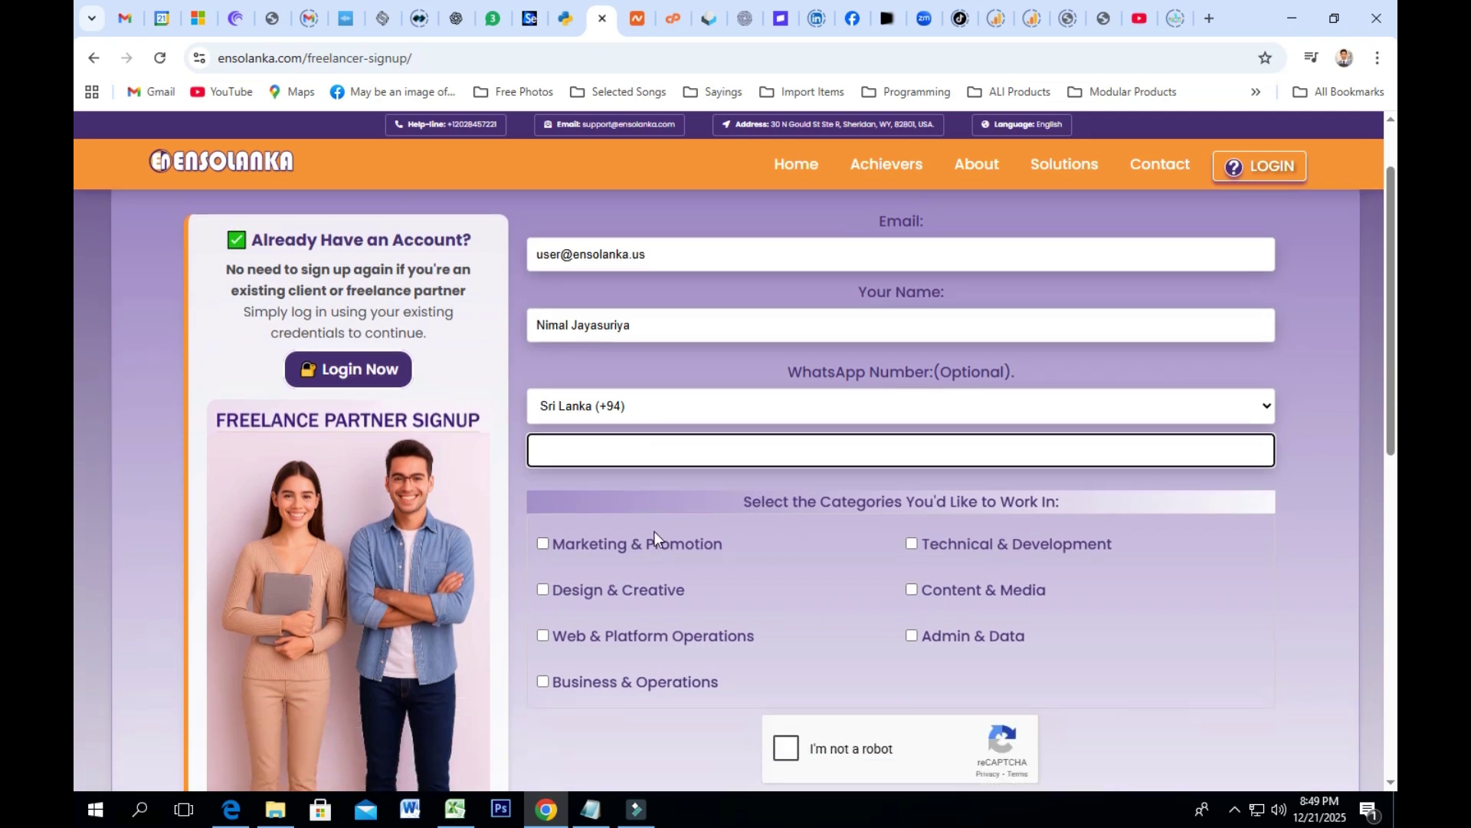
{"action": "scroll", "coordinate": [808, 510], "scroll_direction": "up", "scroll_amount": 1}
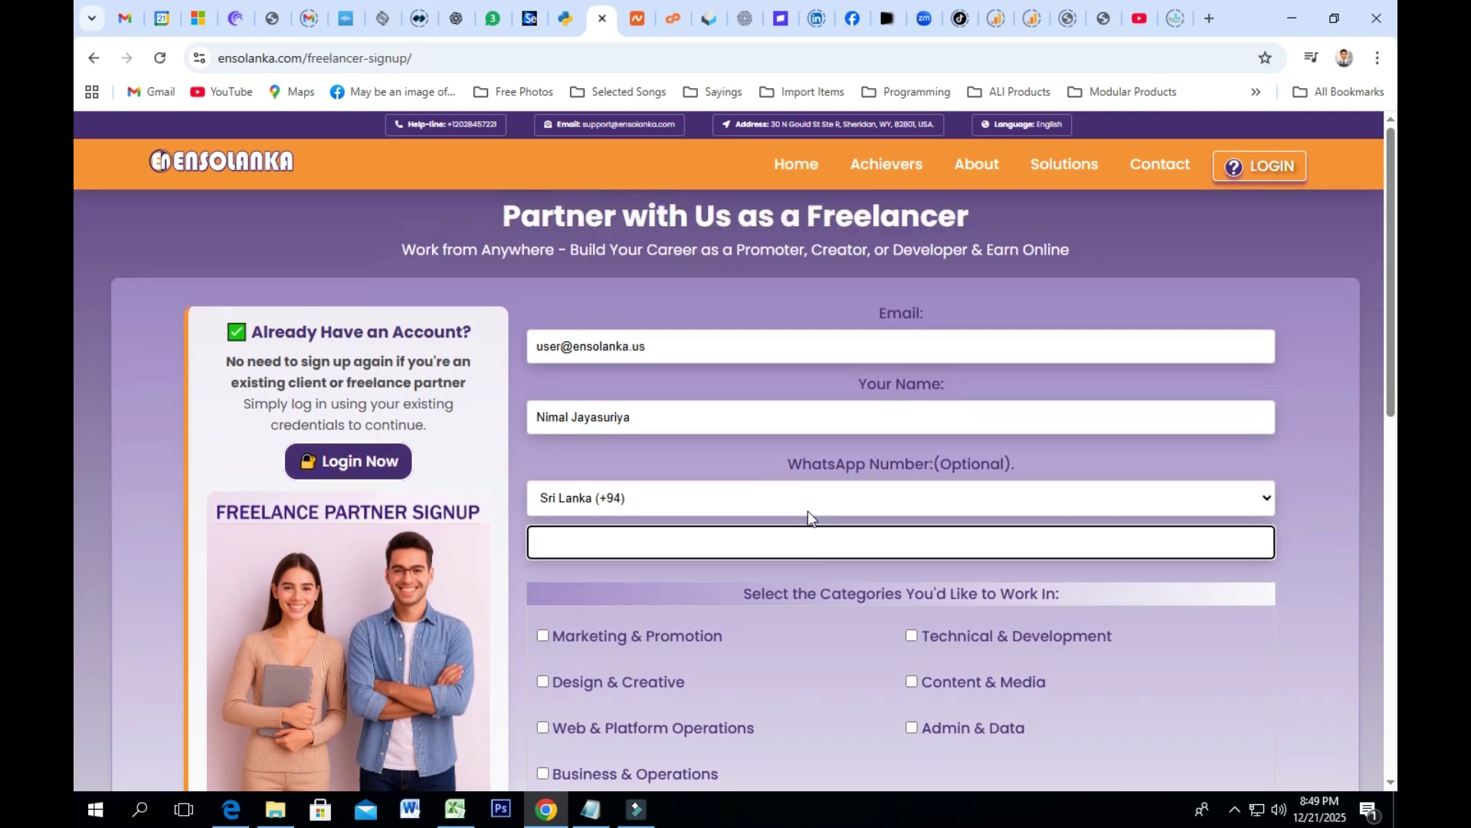
{"action": "scroll", "coordinate": [807, 509], "scroll_direction": "down", "scroll_amount": 1}
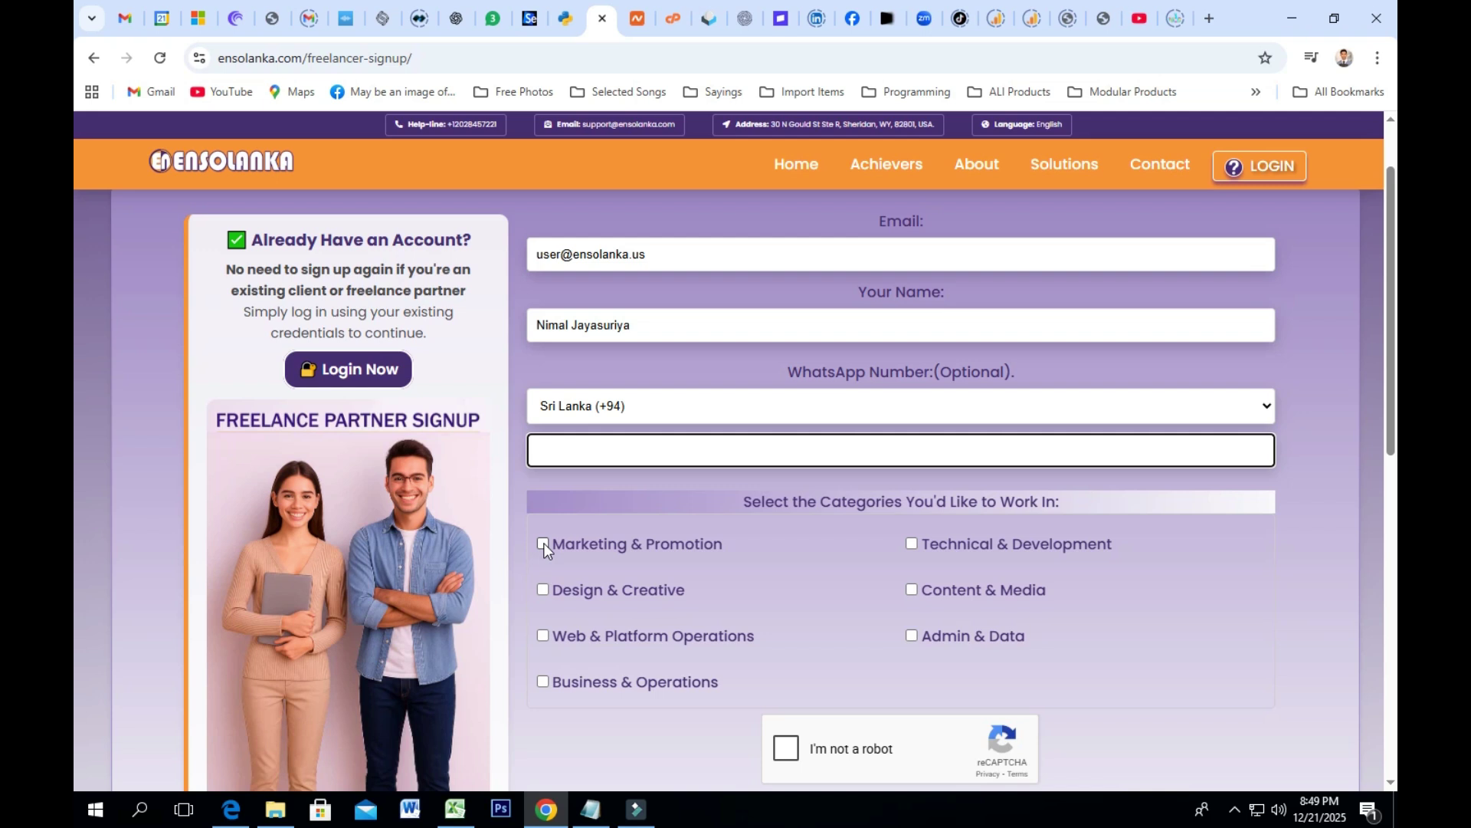
Step: Tick the Marketing & Promotion category and submit the form with SIGN UP NOW
{"action": "left_click", "coordinate": [544, 543]}
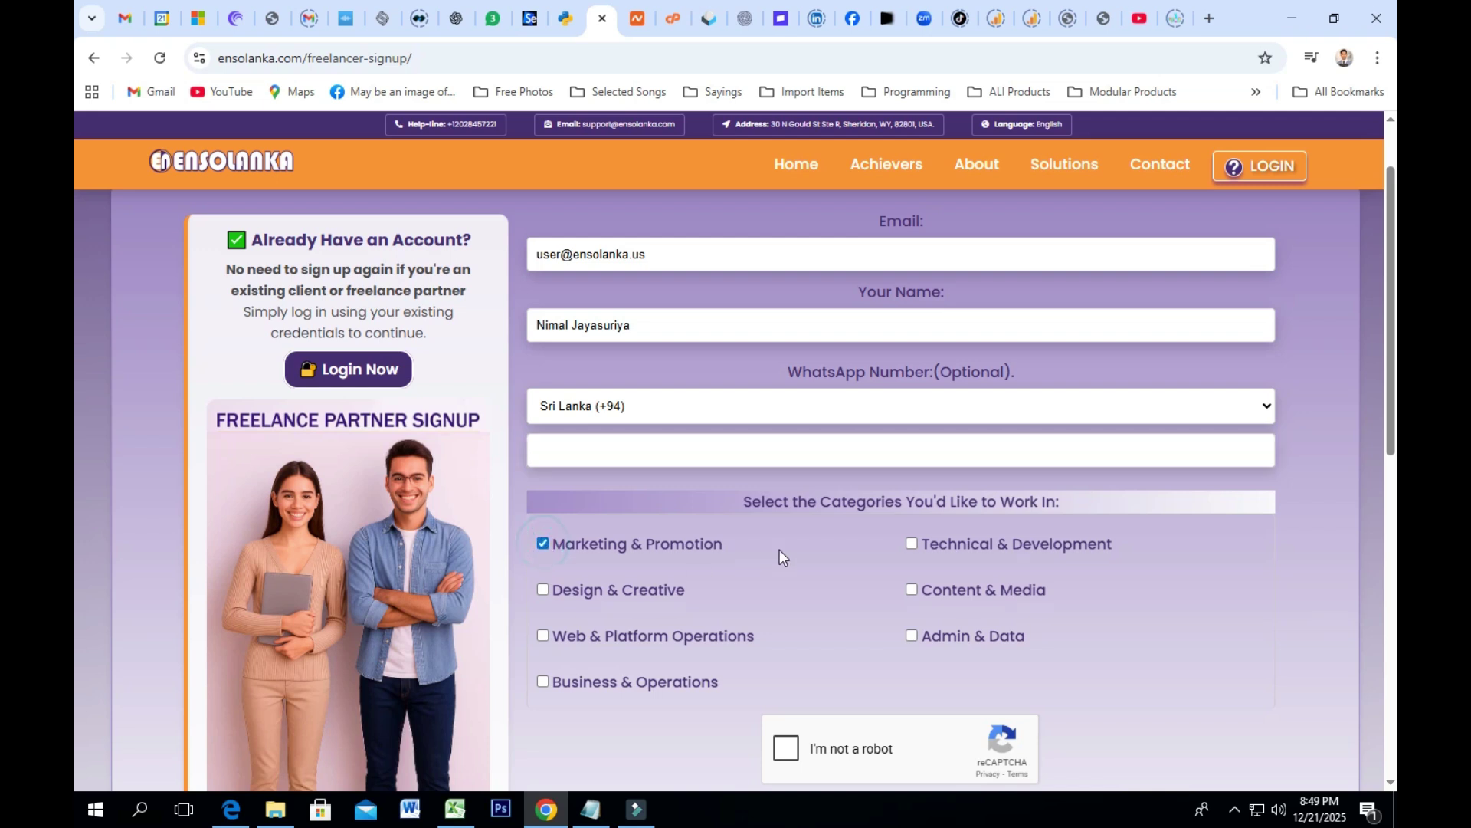
{"action": "scroll", "coordinate": [801, 546], "scroll_direction": "down", "scroll_amount": 2}
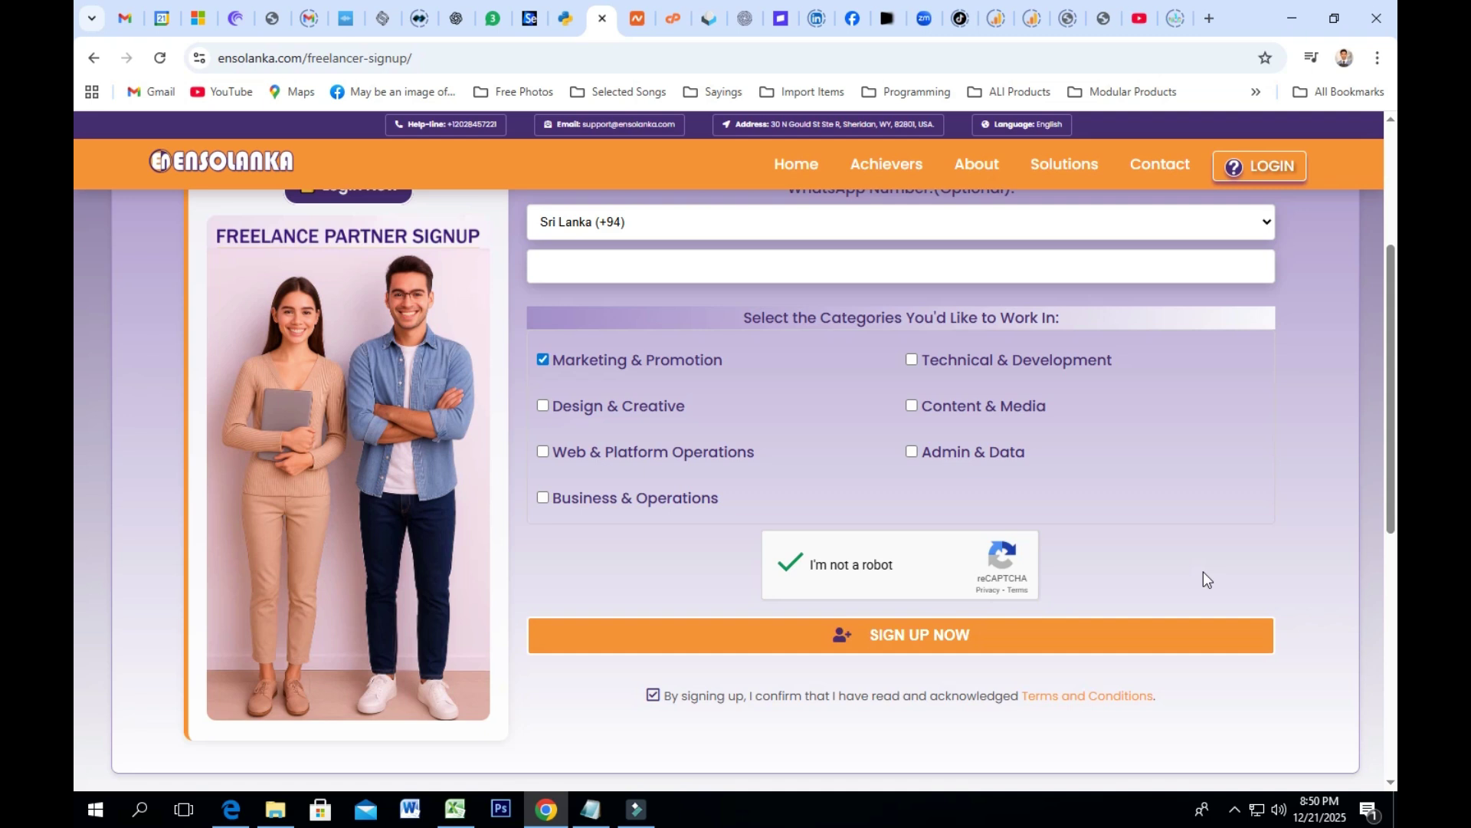
{"action": "left_click", "coordinate": [879, 646]}
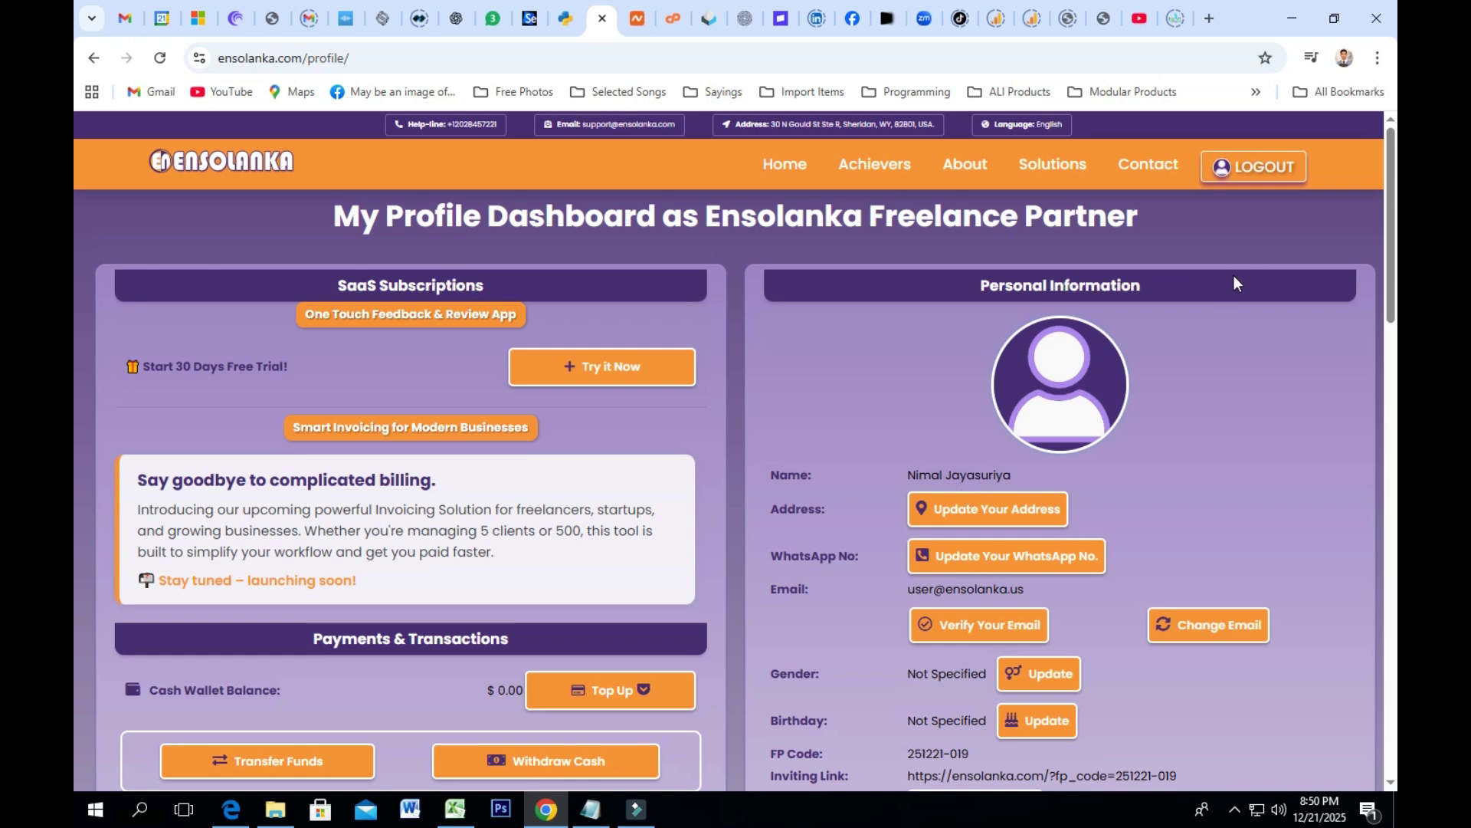
Step: Scroll down to Profile Settings and open Edit Profile Details
{"action": "scroll", "coordinate": [1096, 379], "scroll_direction": "down", "scroll_amount": 2}
{"action": "scroll", "coordinate": [1094, 378], "scroll_direction": "down", "scroll_amount": 1}
{"action": "scroll", "coordinate": [1093, 377], "scroll_direction": "up", "scroll_amount": 1}
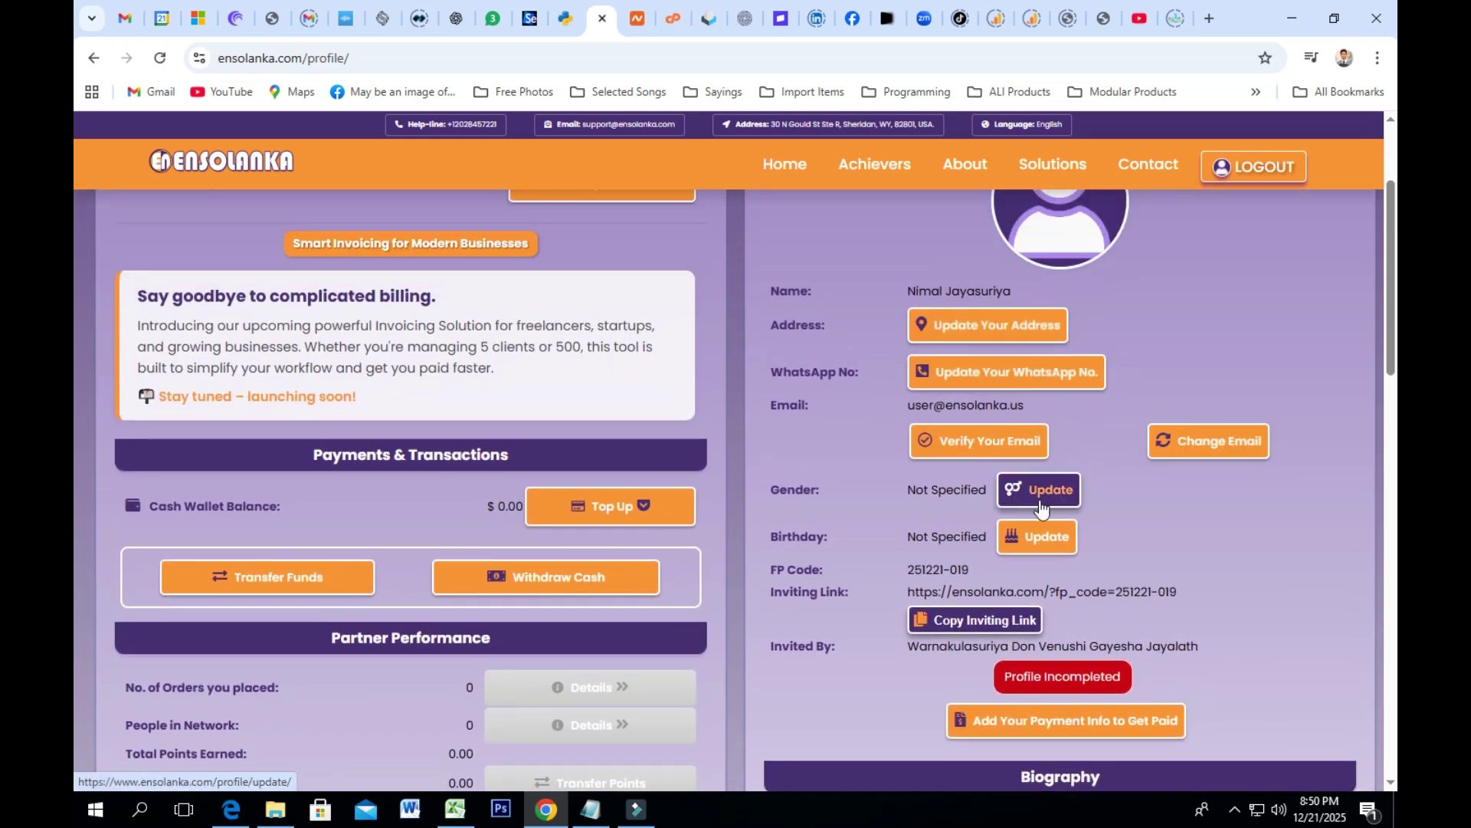
{"action": "scroll", "coordinate": [1050, 559], "scroll_direction": "down", "scroll_amount": 10}
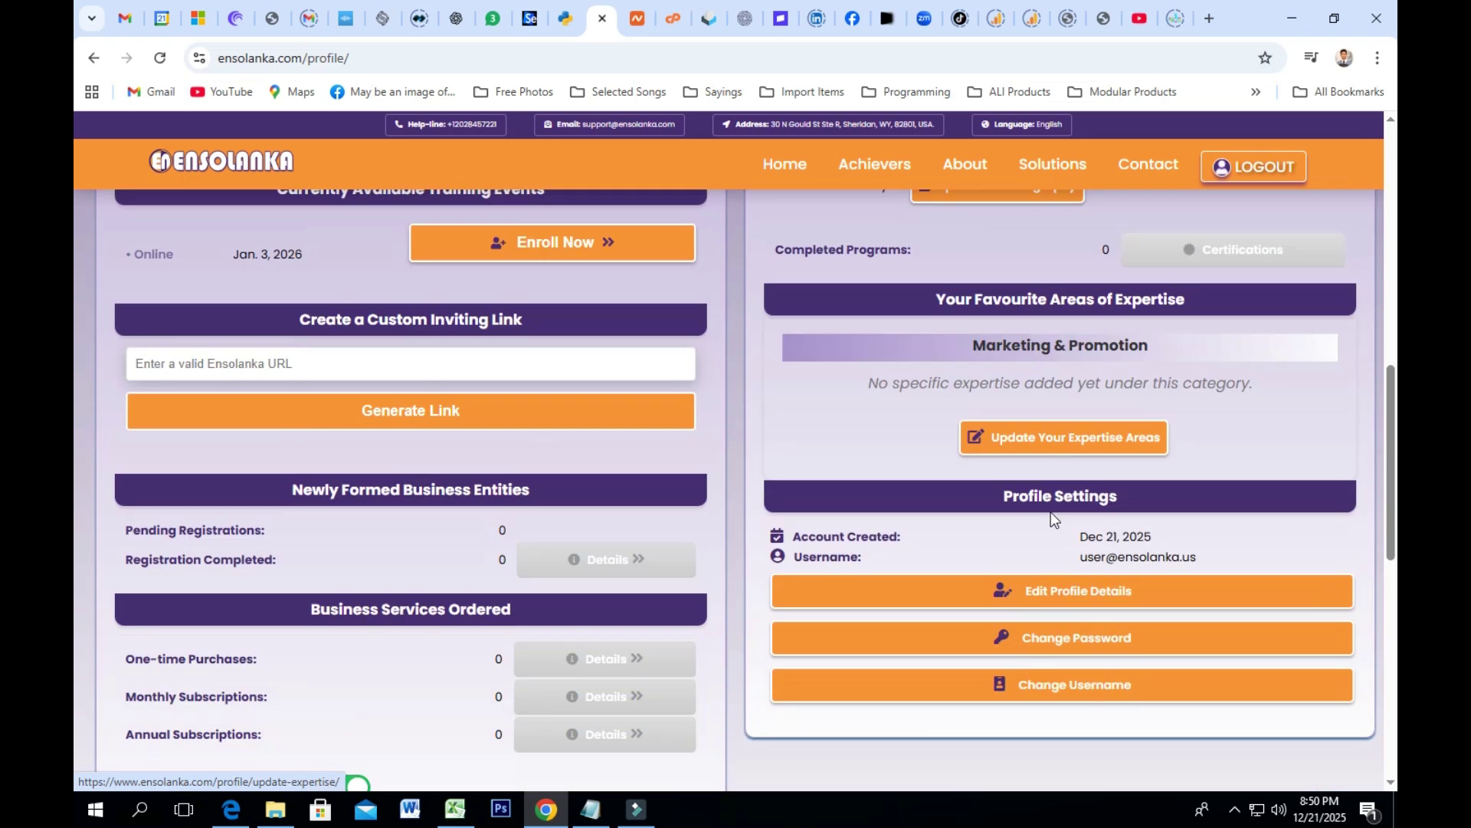
{"action": "left_click", "coordinate": [1060, 604]}
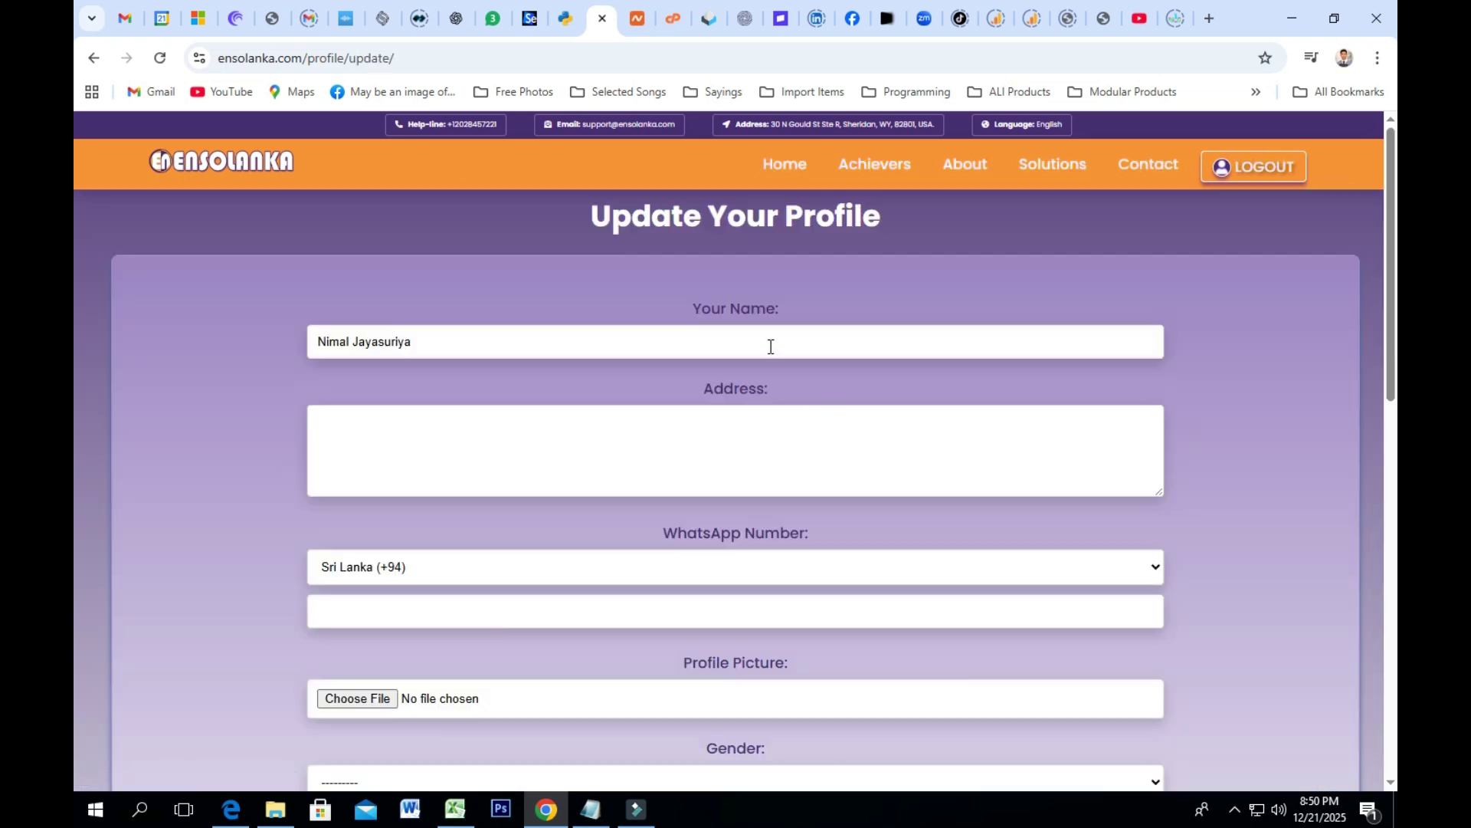
Step: Press Update Profile twice on the empty form, then go back to the dashboard unsaved
{"action": "scroll", "coordinate": [413, 269], "scroll_direction": "down", "scroll_amount": 2}
{"action": "scroll", "coordinate": [427, 307], "scroll_direction": "down", "scroll_amount": 1}
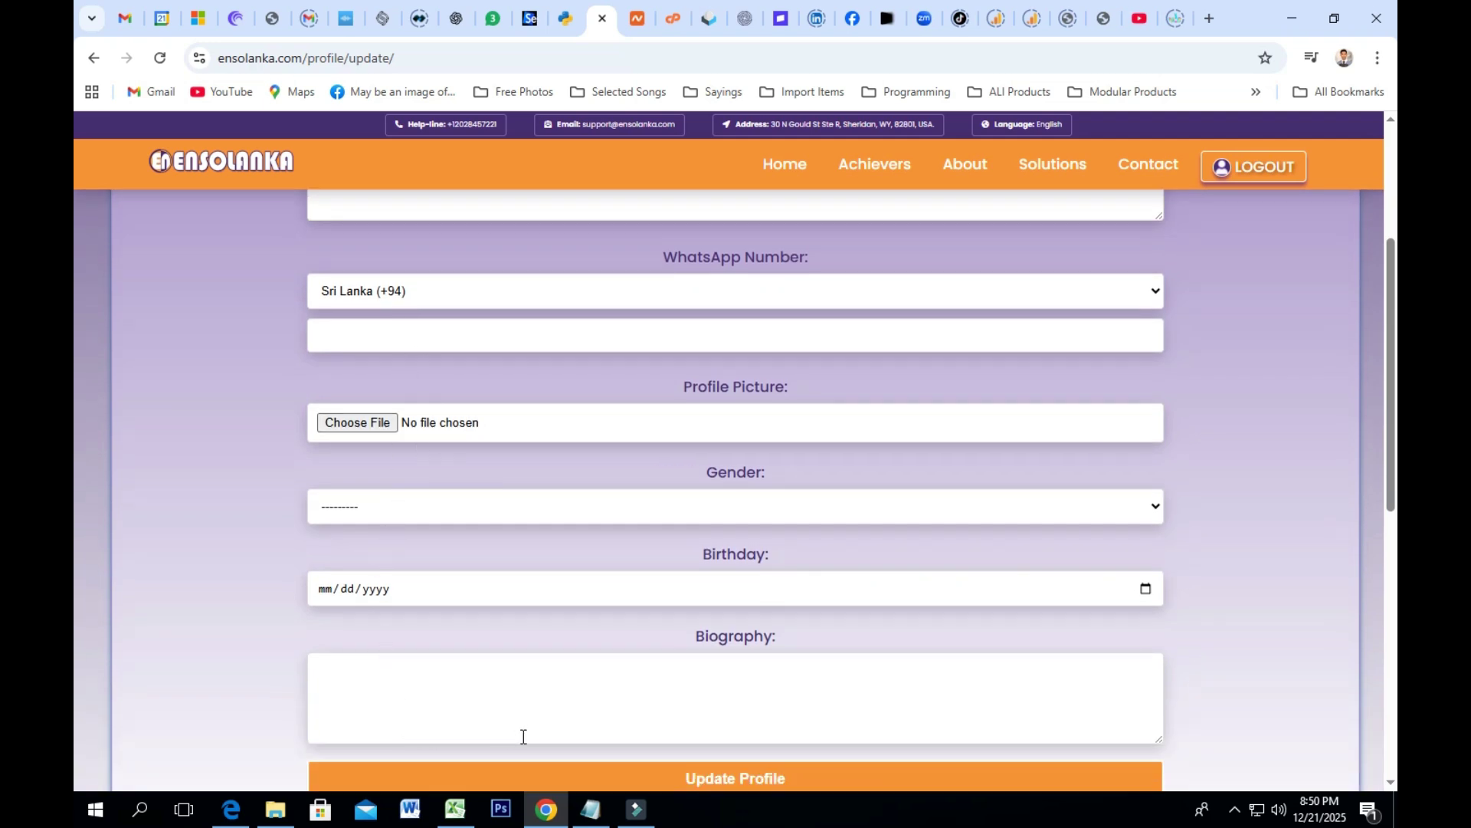
{"action": "scroll", "coordinate": [704, 774], "scroll_direction": "down", "scroll_amount": 2}
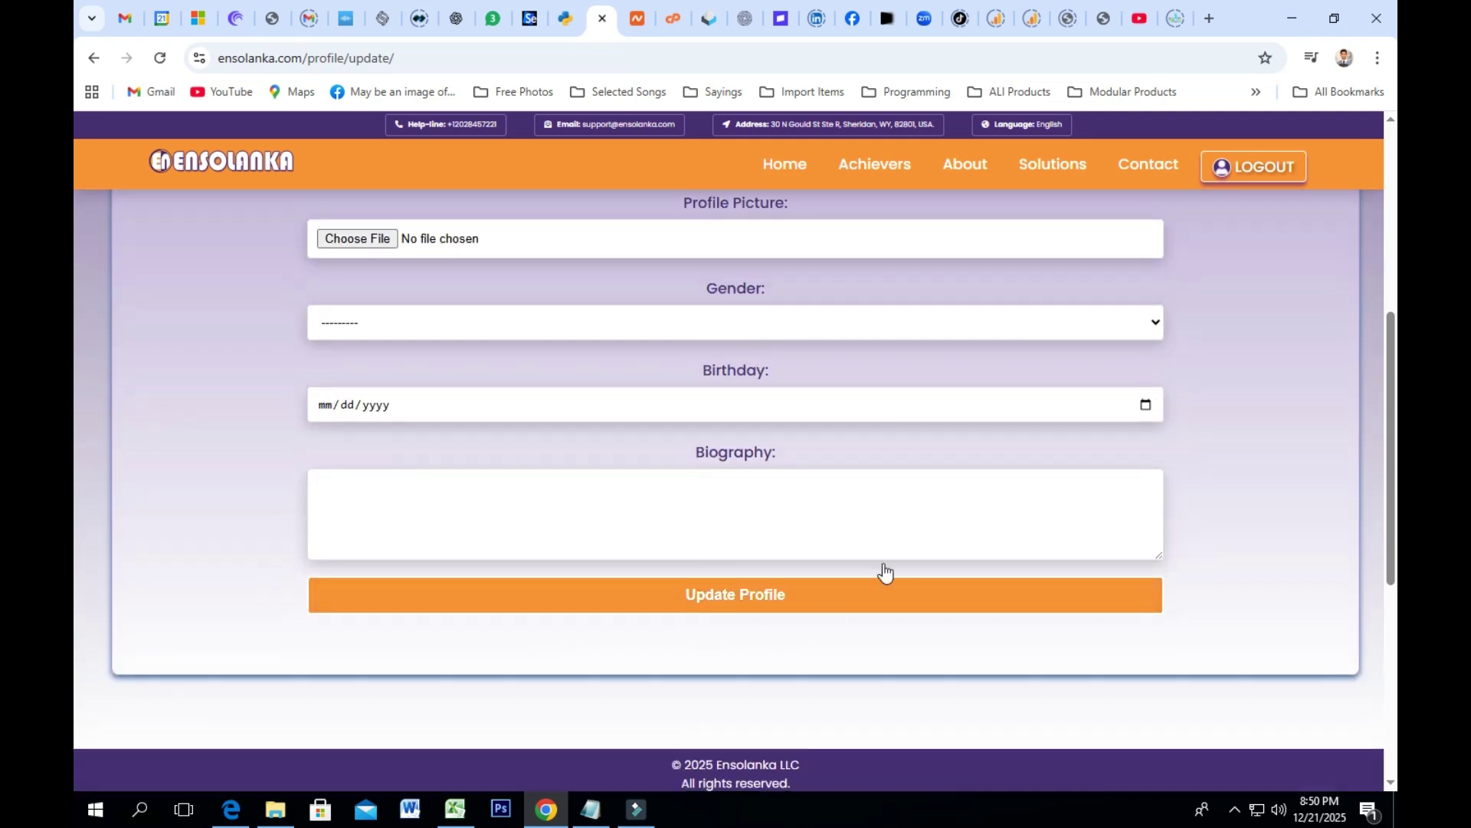
{"action": "left_click", "coordinate": [824, 602]}
{"action": "scroll", "coordinate": [948, 492], "scroll_direction": "down", "scroll_amount": 5}
{"action": "left_click", "coordinate": [699, 518]}
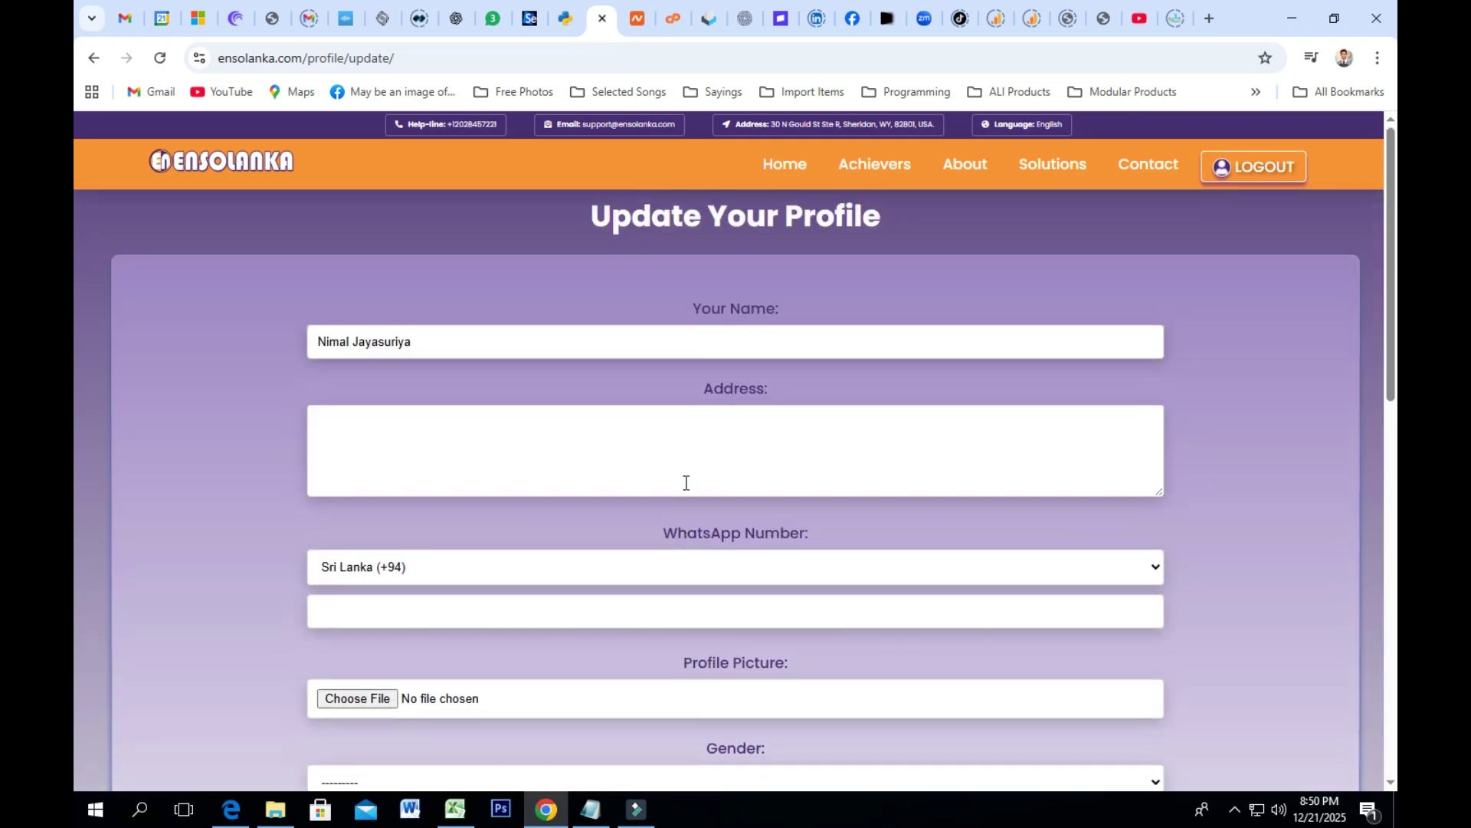
{"action": "left_click", "coordinate": [94, 57]}
Step: Copy the partner's inviting link and highlight its full URL text
{"action": "scroll", "coordinate": [1050, 435], "scroll_direction": "up", "scroll_amount": 6}
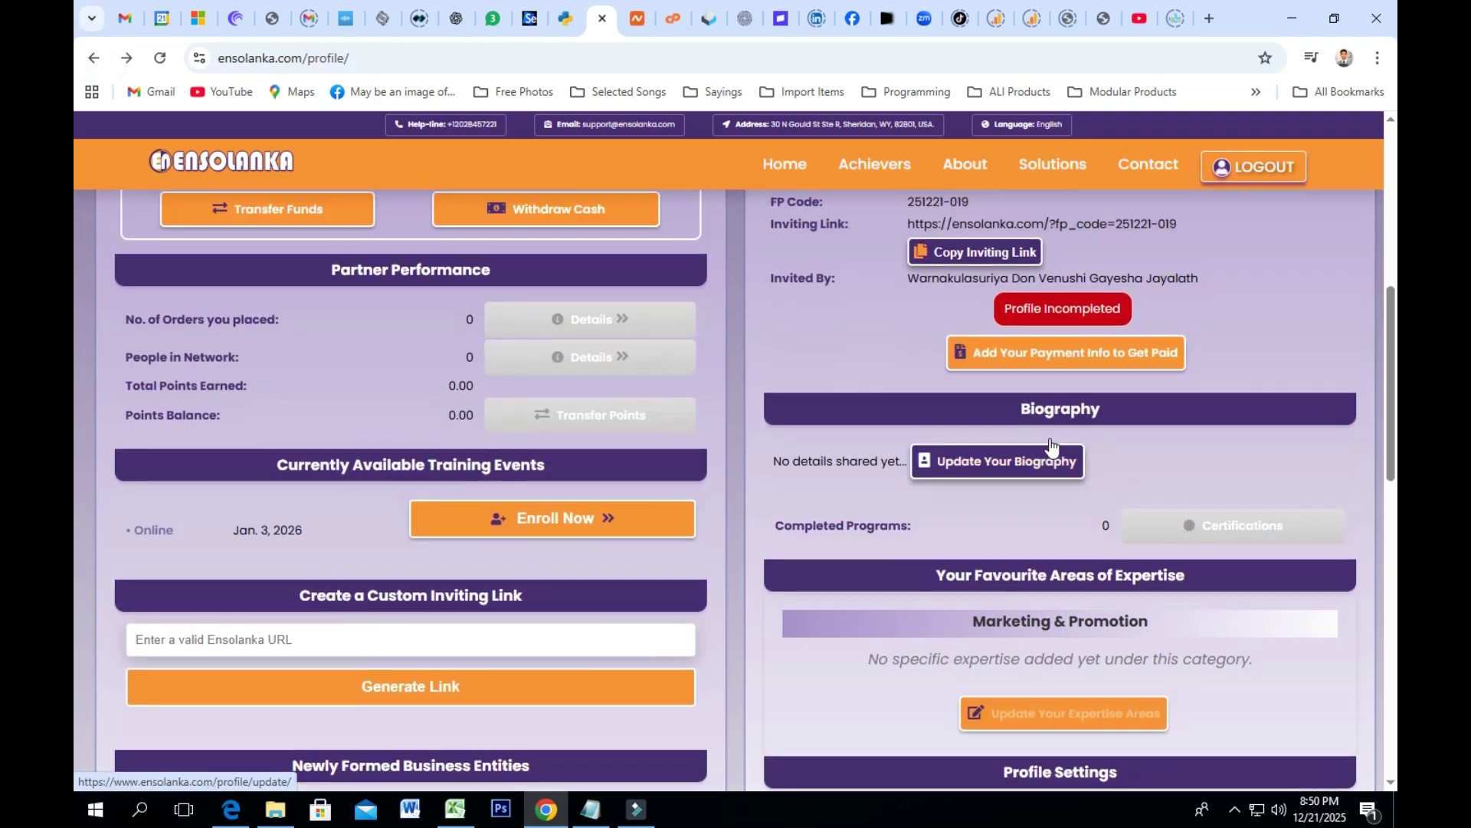
{"action": "scroll", "coordinate": [1050, 436], "scroll_direction": "up", "scroll_amount": 3}
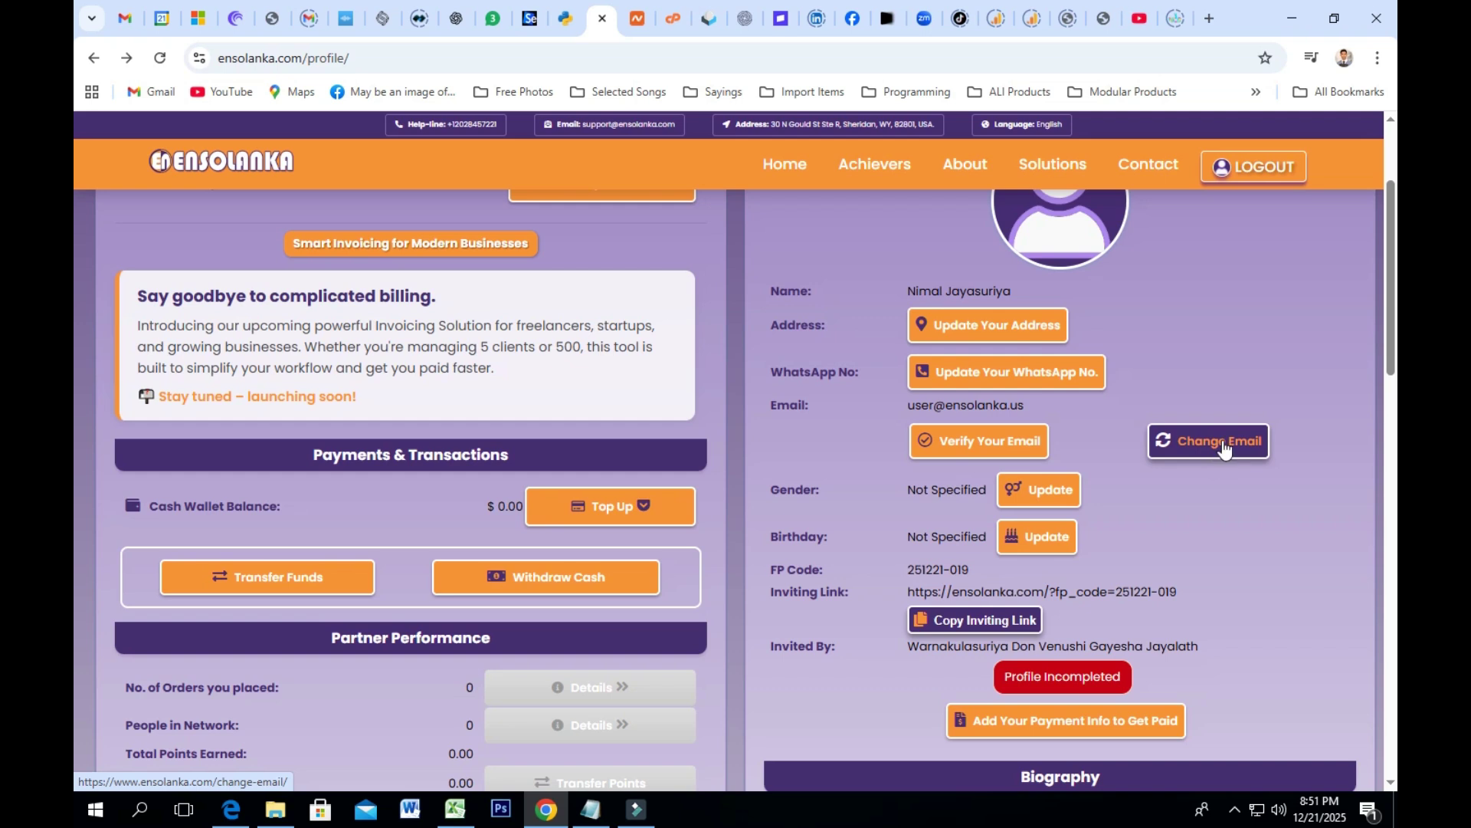
{"action": "scroll", "coordinate": [1012, 506], "scroll_direction": "down", "scroll_amount": 1}
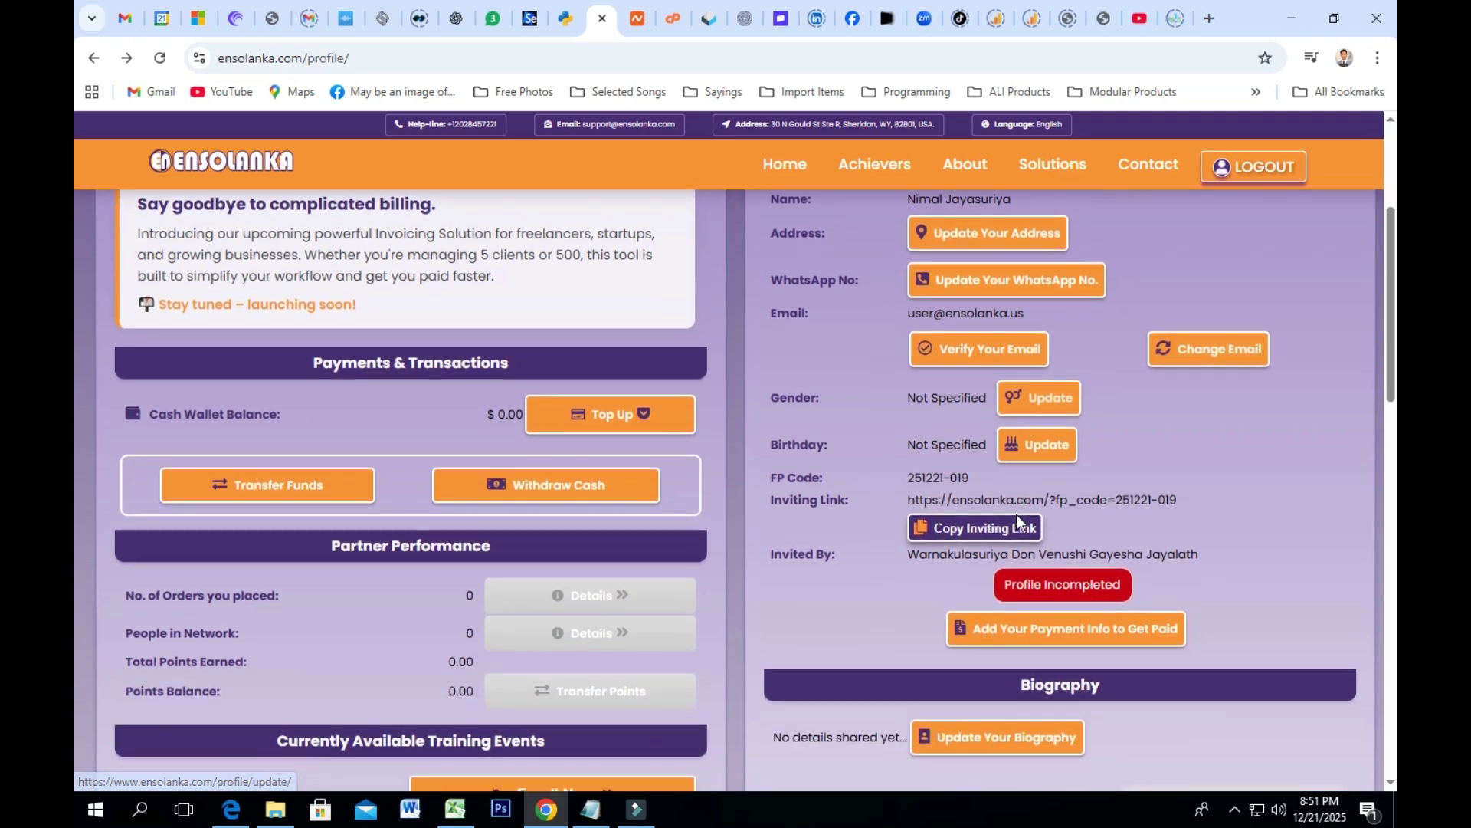
{"action": "left_click", "coordinate": [942, 523]}
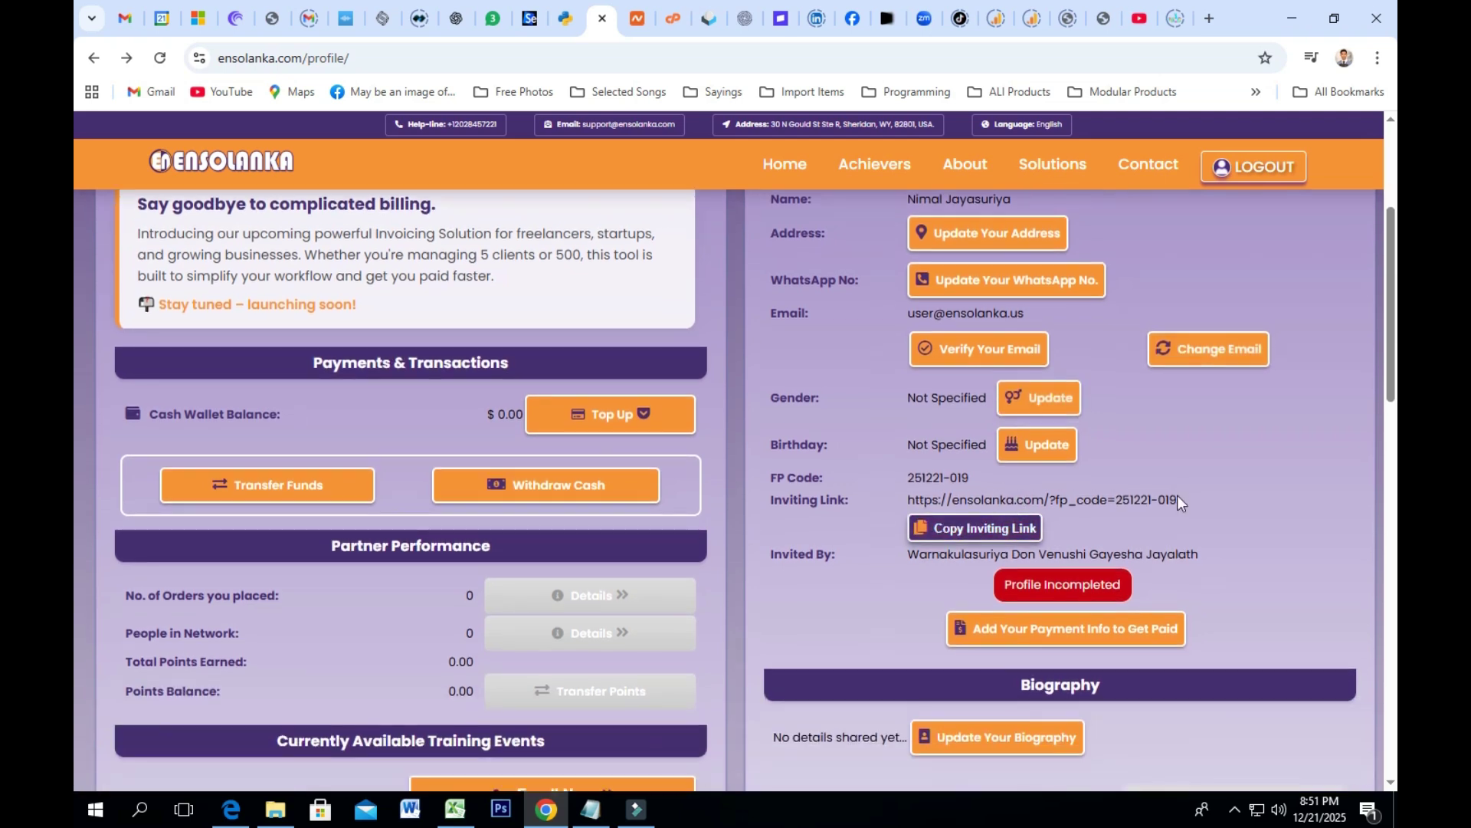
{"action": "left_click_drag", "start_coordinate": [1178, 502], "coordinate": [911, 502]}
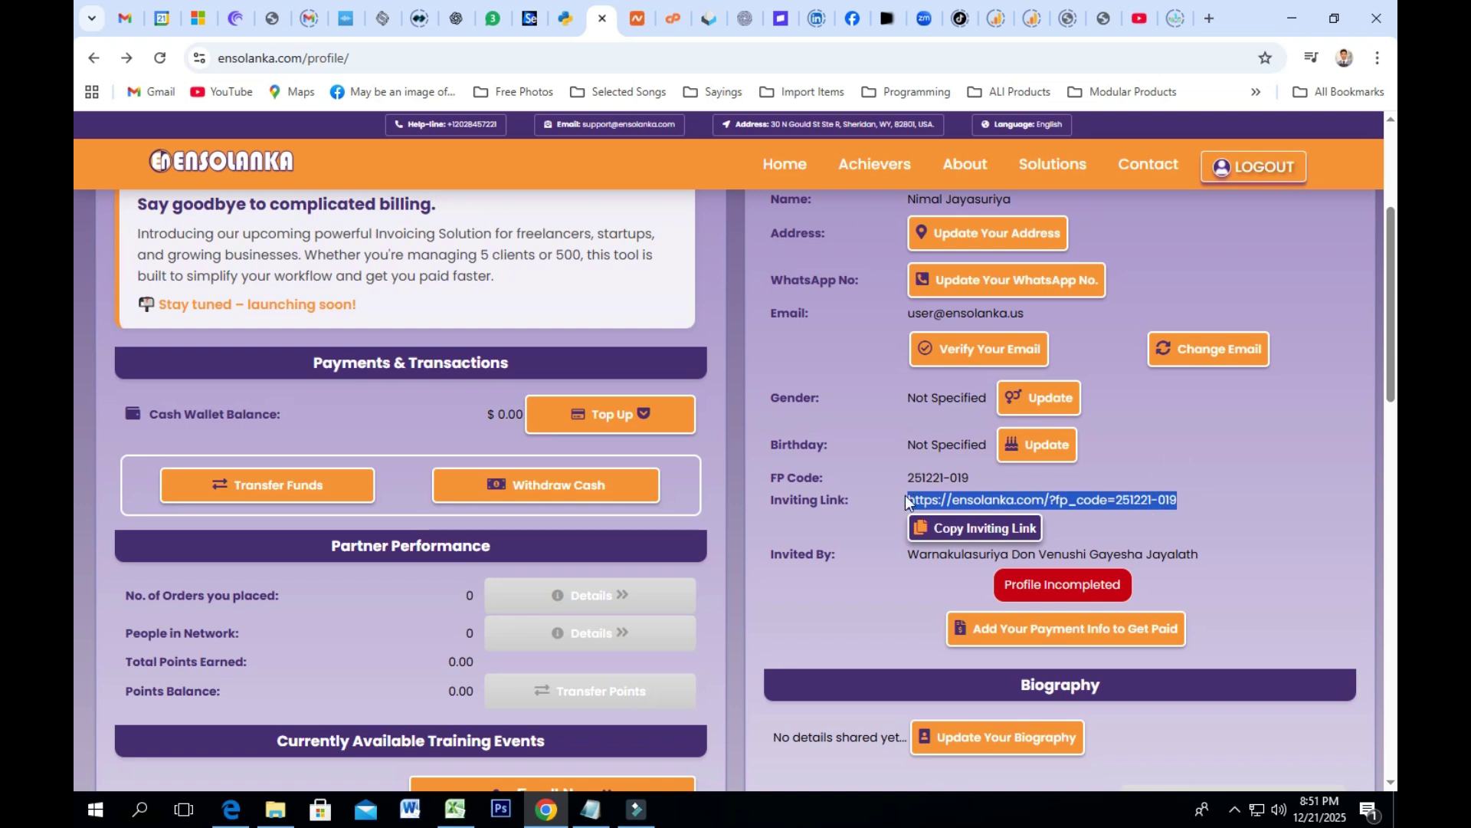
Step: Try to withdraw cash from the $0.00 wallet and review the dashboard
{"action": "scroll", "coordinate": [935, 428], "scroll_direction": "down", "scroll_amount": 1}
{"action": "scroll", "coordinate": [935, 428], "scroll_direction": "up", "scroll_amount": 2}
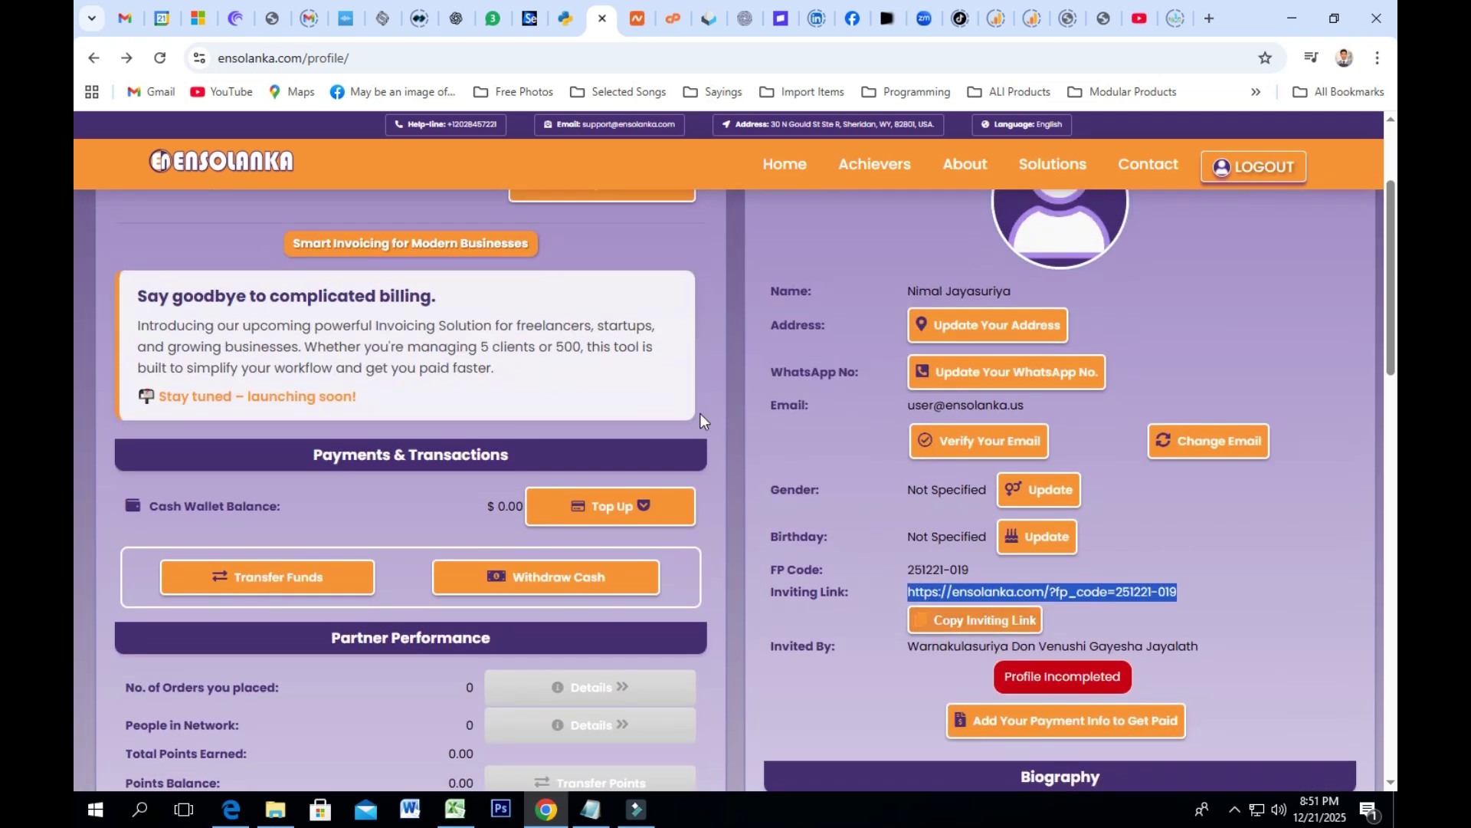
{"action": "scroll", "coordinate": [700, 417], "scroll_direction": "up", "scroll_amount": 3}
{"action": "scroll", "coordinate": [420, 342], "scroll_direction": "down", "scroll_amount": 4}
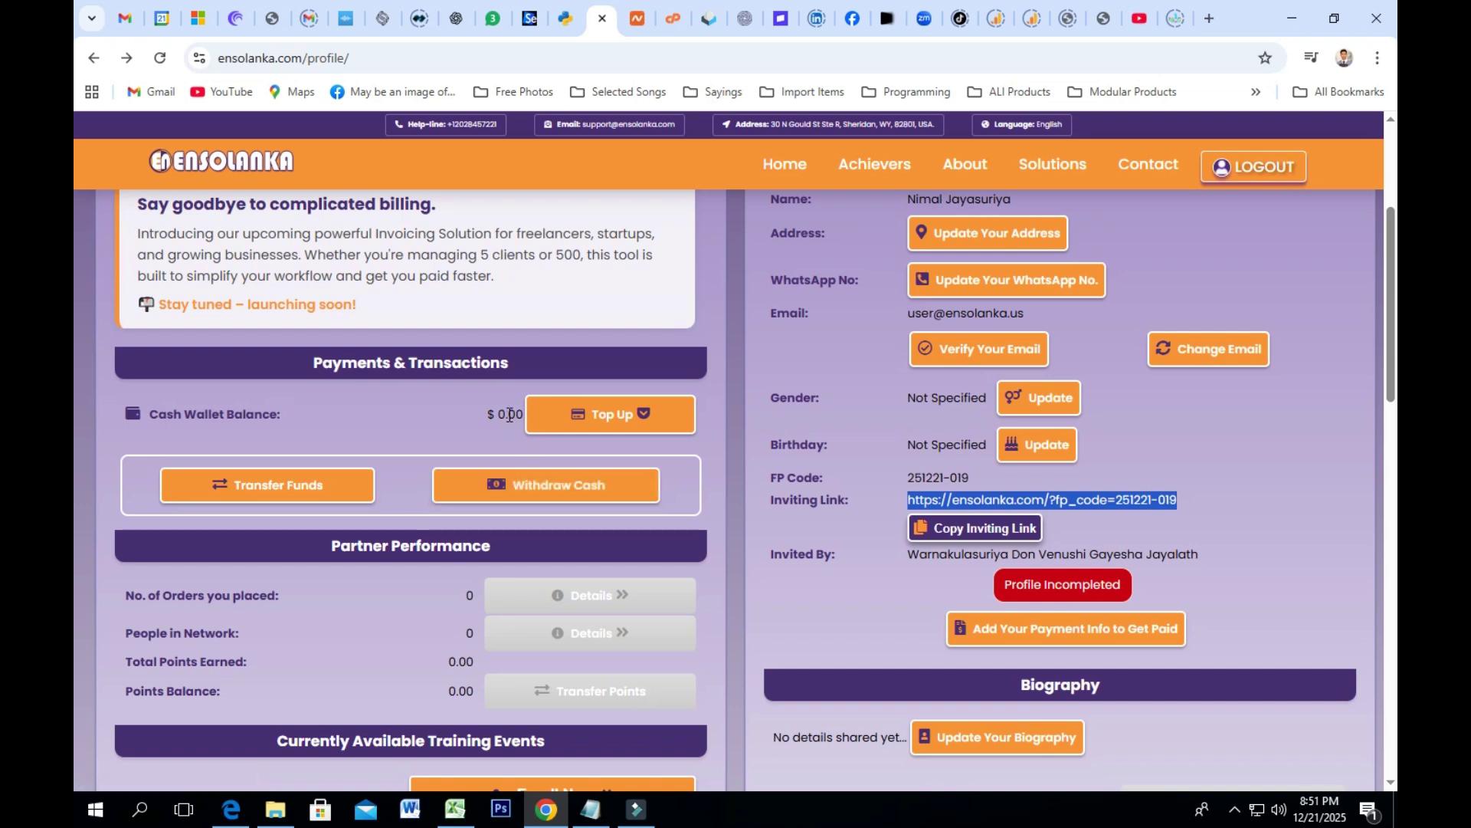
{"action": "left_click", "coordinate": [536, 499]}
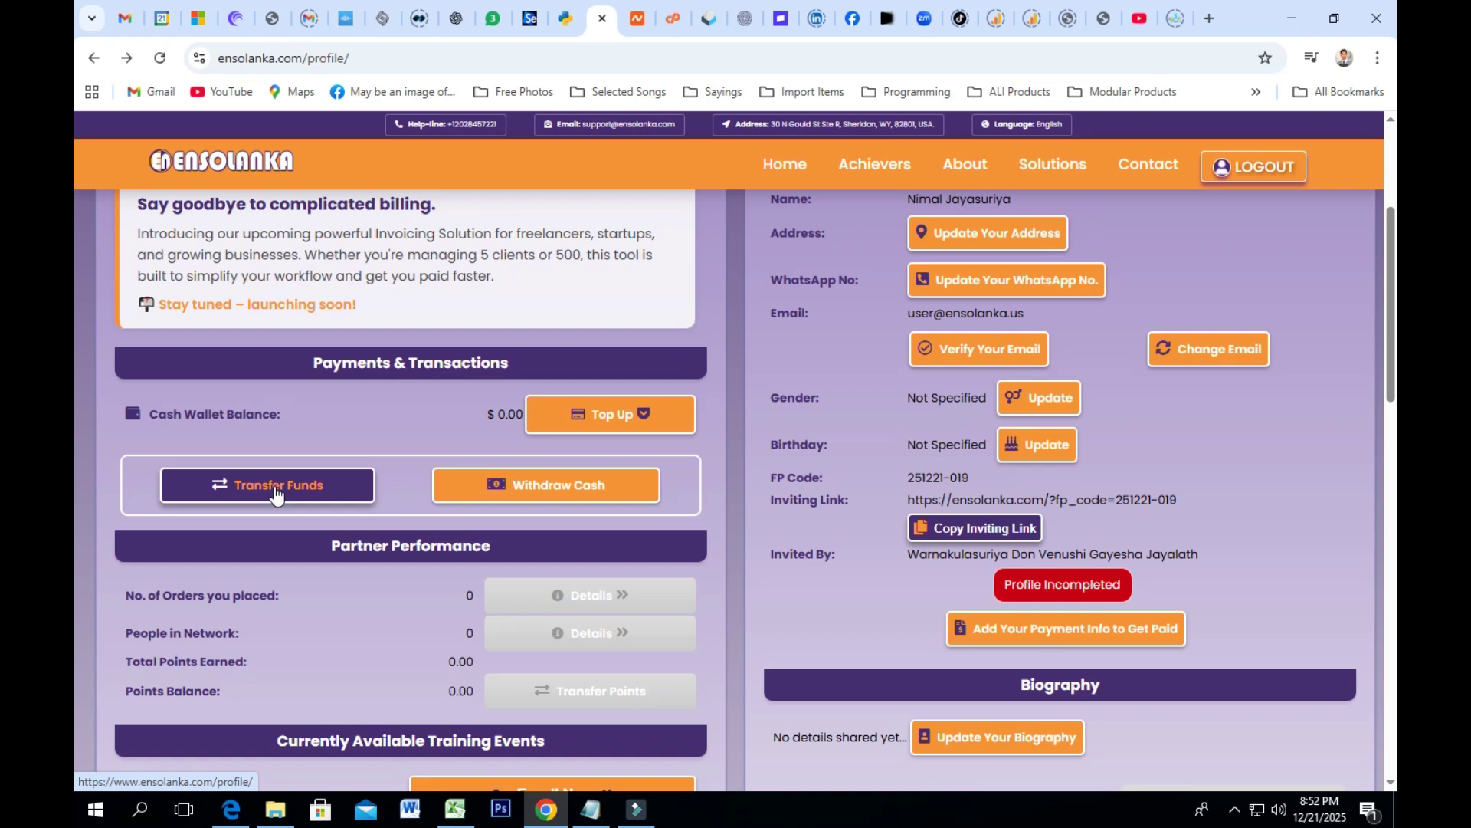
{"action": "scroll", "coordinate": [916, 428], "scroll_direction": "down", "scroll_amount": 2}
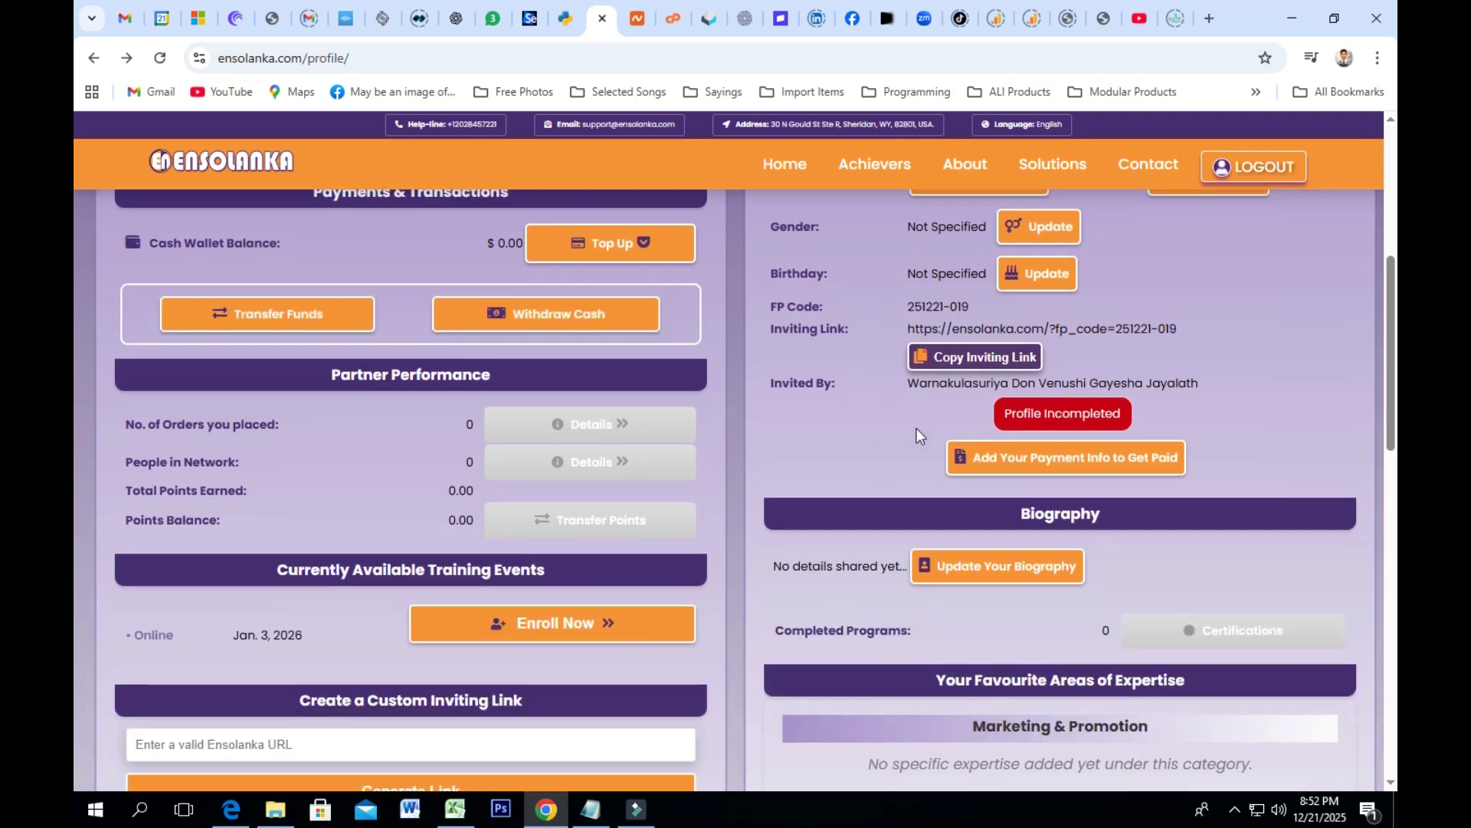
{"action": "scroll", "coordinate": [966, 407], "scroll_direction": "up", "scroll_amount": 5}
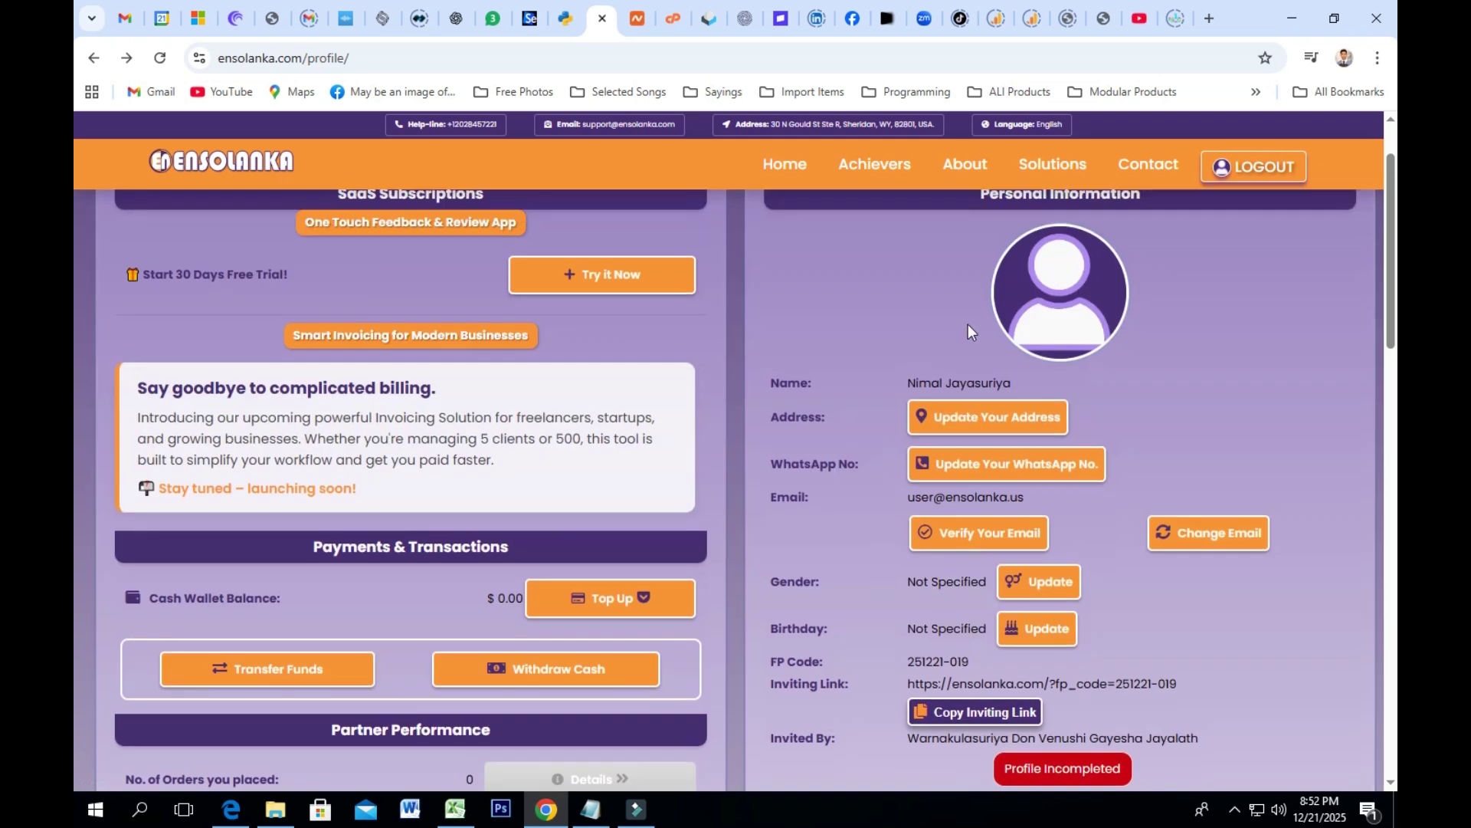
{"action": "scroll", "coordinate": [968, 325], "scroll_direction": "down", "scroll_amount": 5}
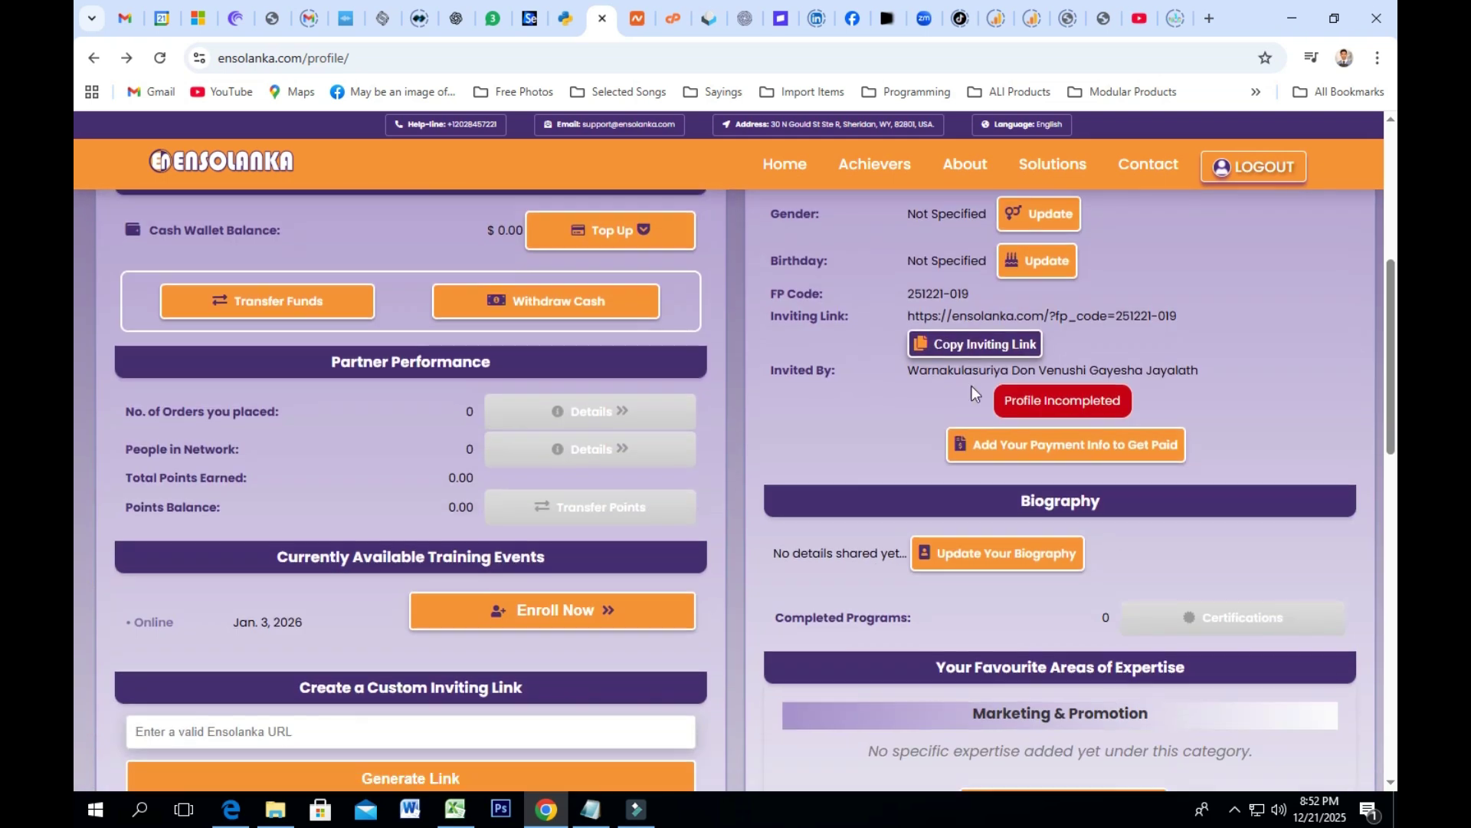
Step: Open Add Your Payment Info, visit Account number, Bank name and IFSC fields empty, then return
{"action": "left_click", "coordinate": [1015, 454]}
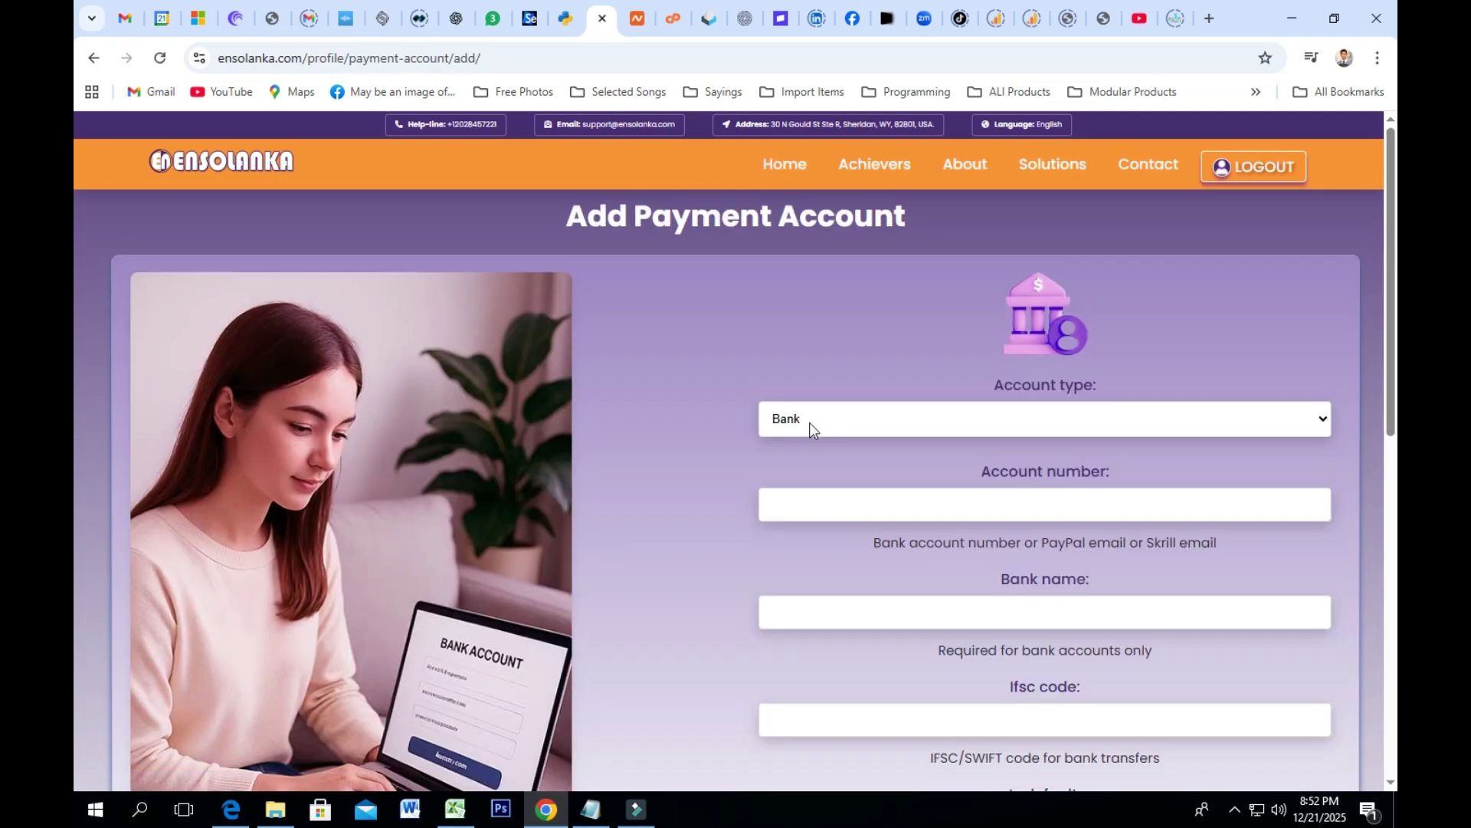
{"action": "scroll", "coordinate": [811, 429], "scroll_direction": "down", "scroll_amount": 3}
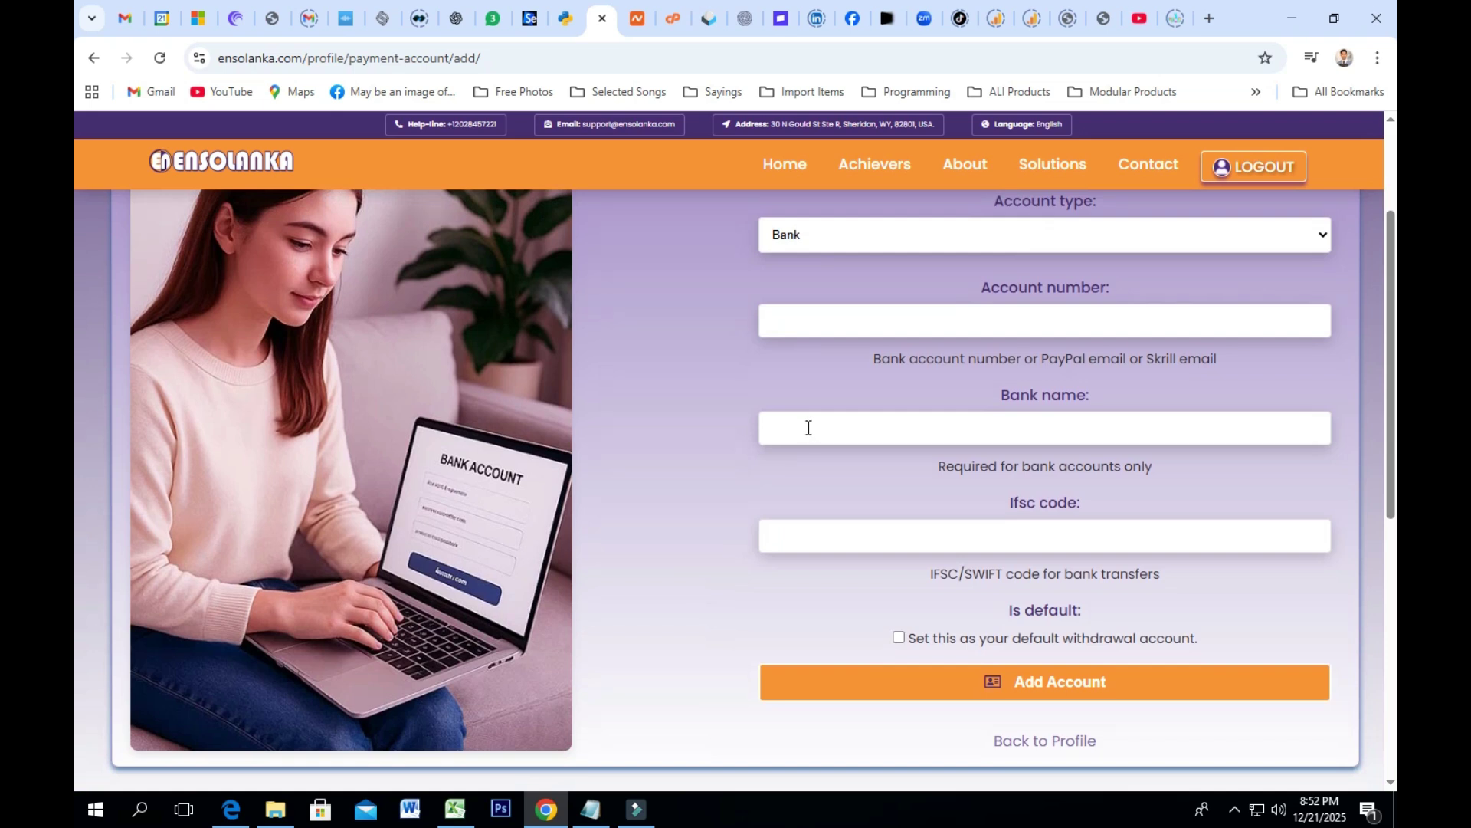
{"action": "scroll", "coordinate": [808, 428], "scroll_direction": "up", "scroll_amount": 1}
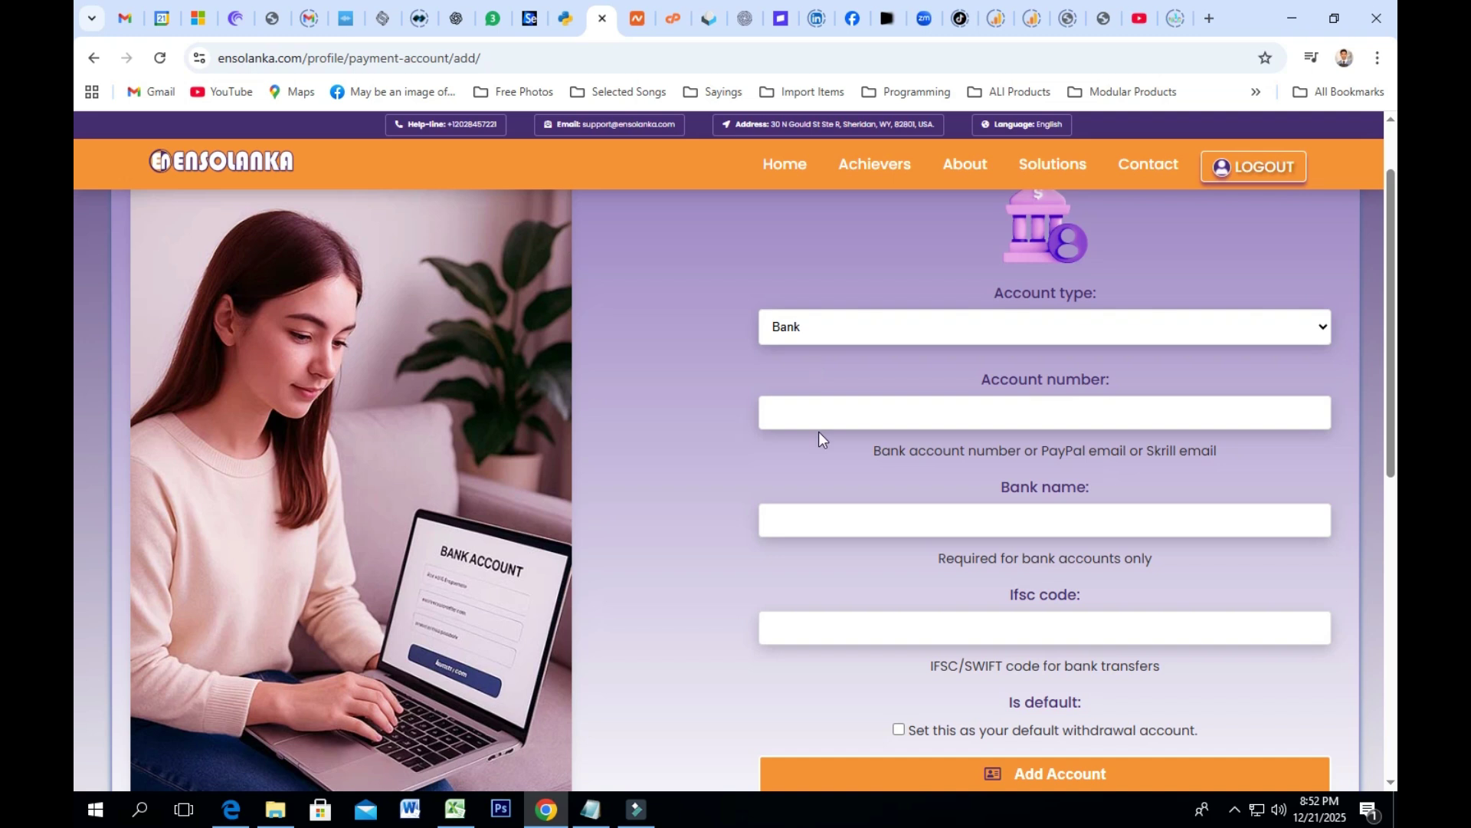
{"action": "left_click", "coordinate": [820, 427]}
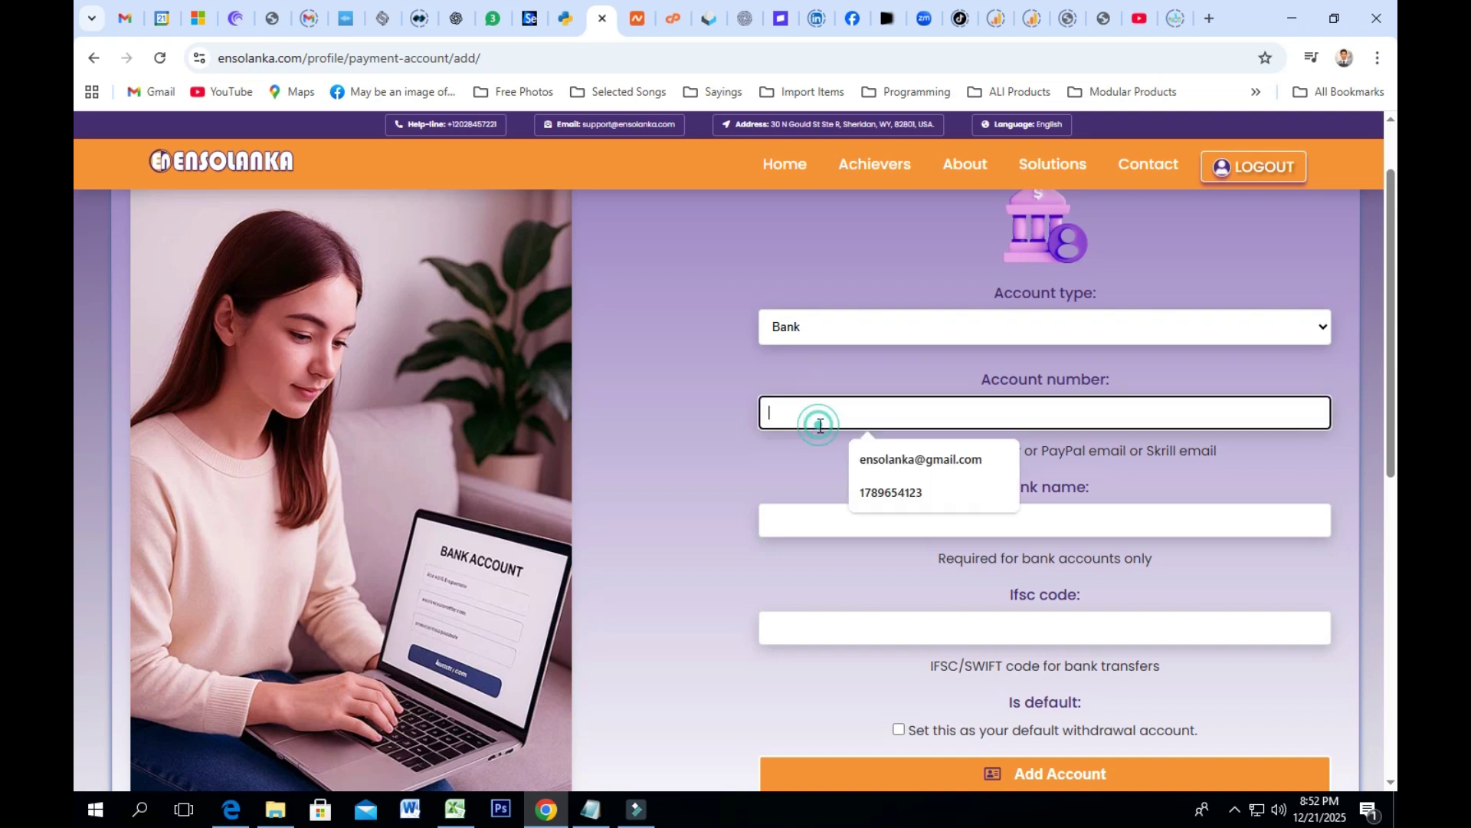
{"action": "left_click", "coordinate": [793, 525]}
{"action": "left_click", "coordinate": [778, 622]}
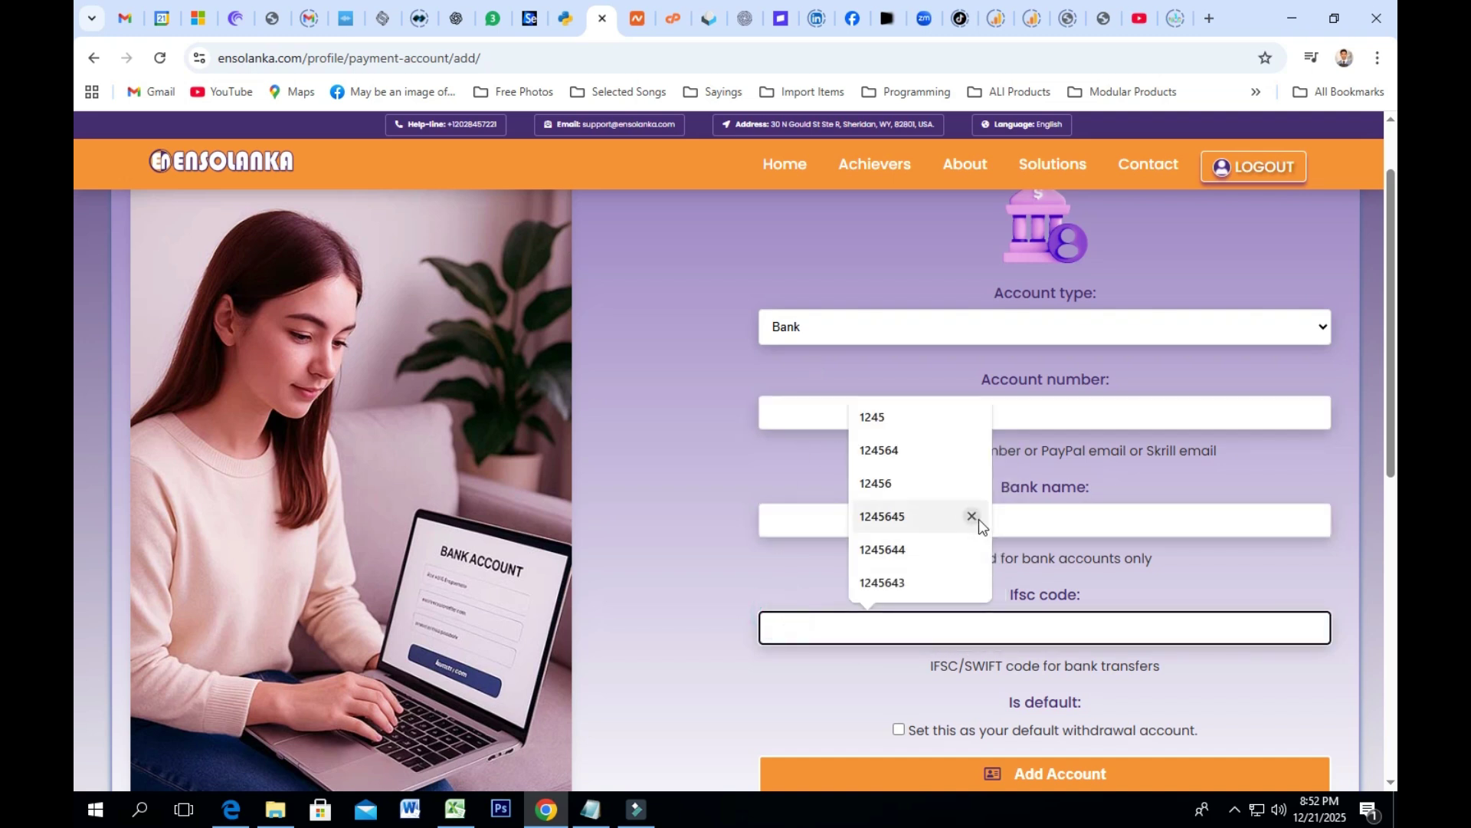
{"action": "scroll", "coordinate": [1110, 643], "scroll_direction": "down", "scroll_amount": 2}
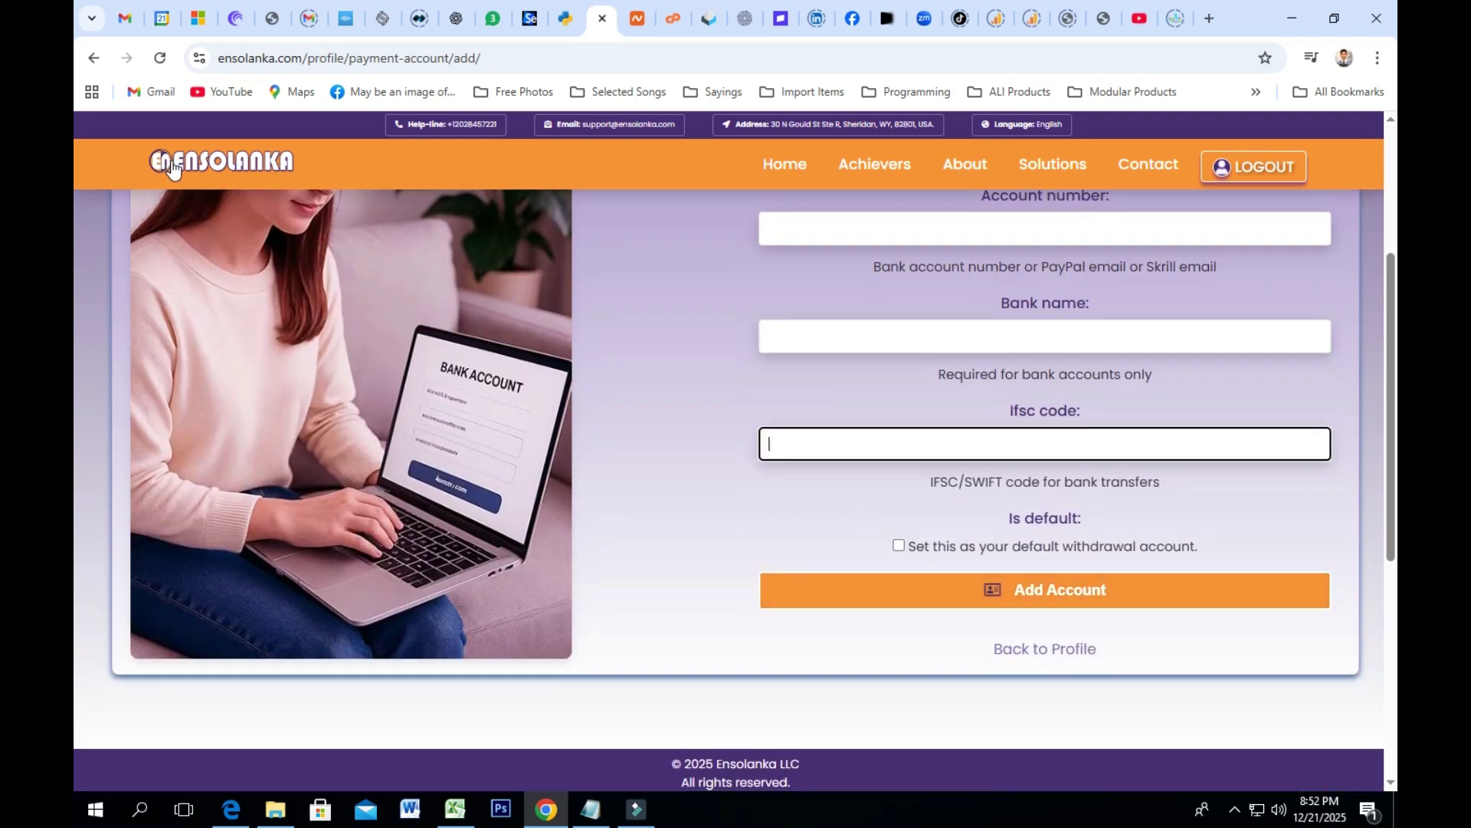
{"action": "left_click", "coordinate": [1043, 651]}
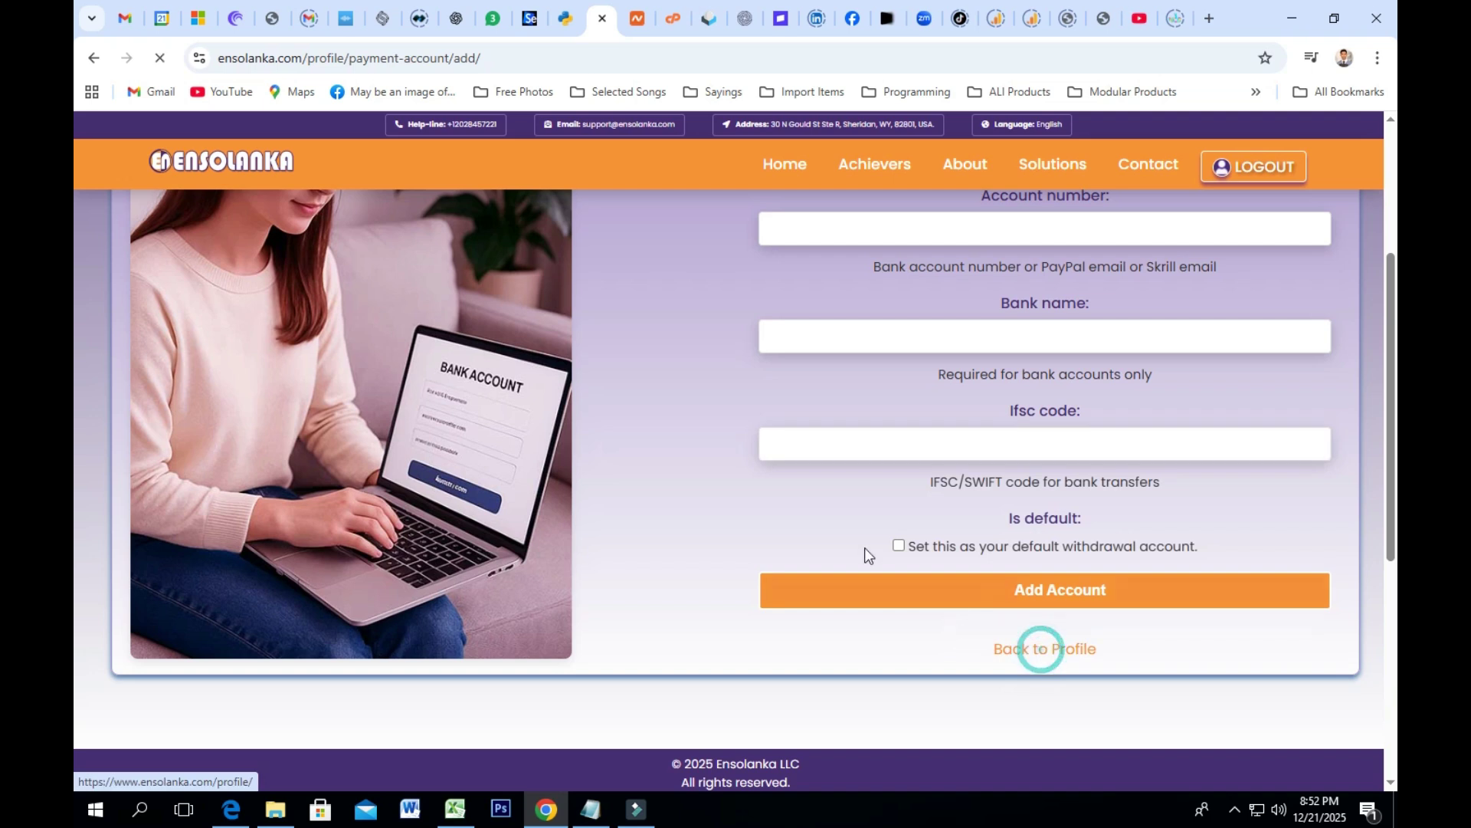
{"action": "scroll", "coordinate": [947, 532], "scroll_direction": "down", "scroll_amount": 5}
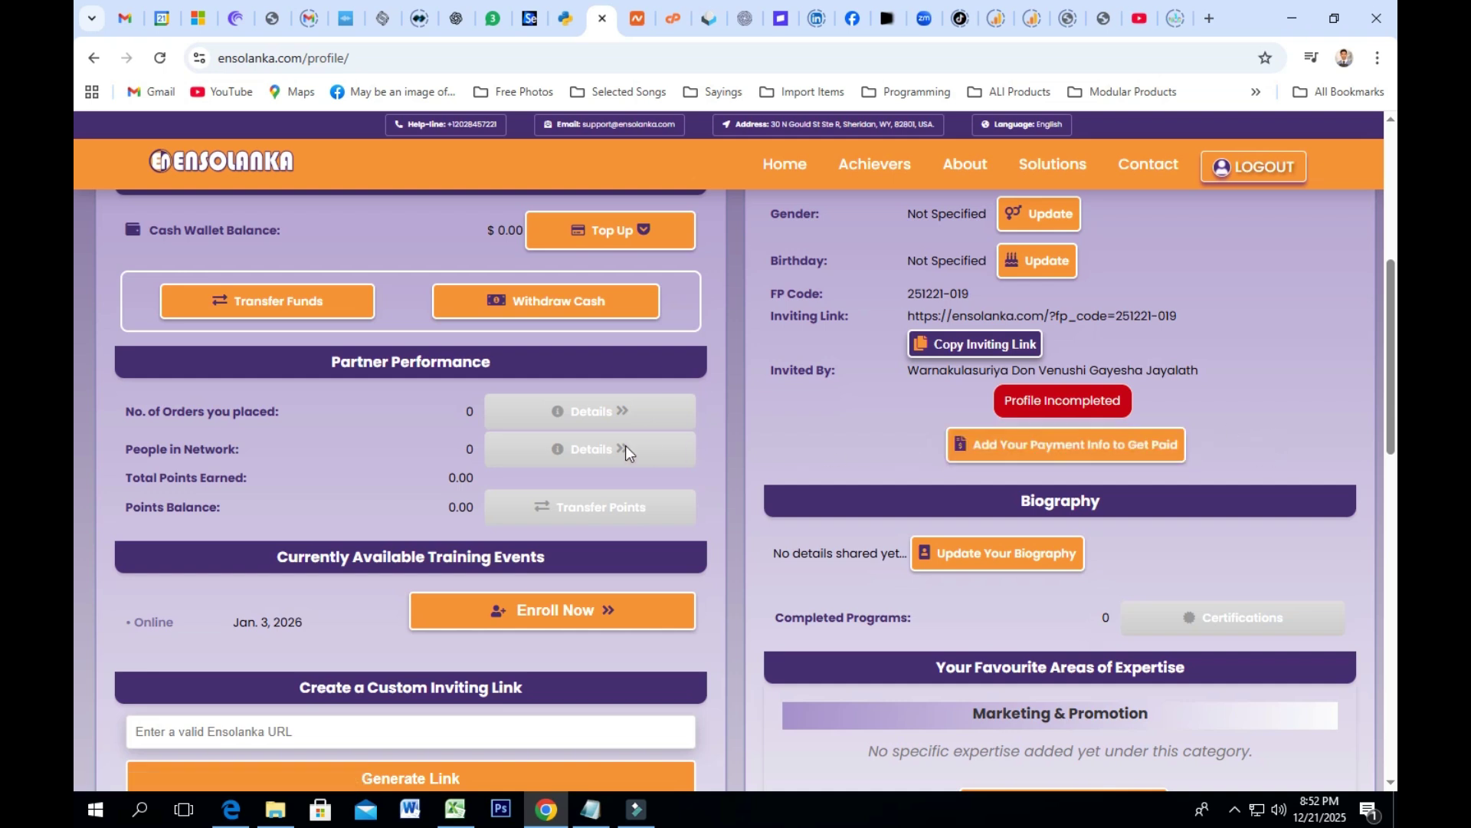
{"action": "scroll", "coordinate": [625, 445], "scroll_direction": "up", "scroll_amount": 1}
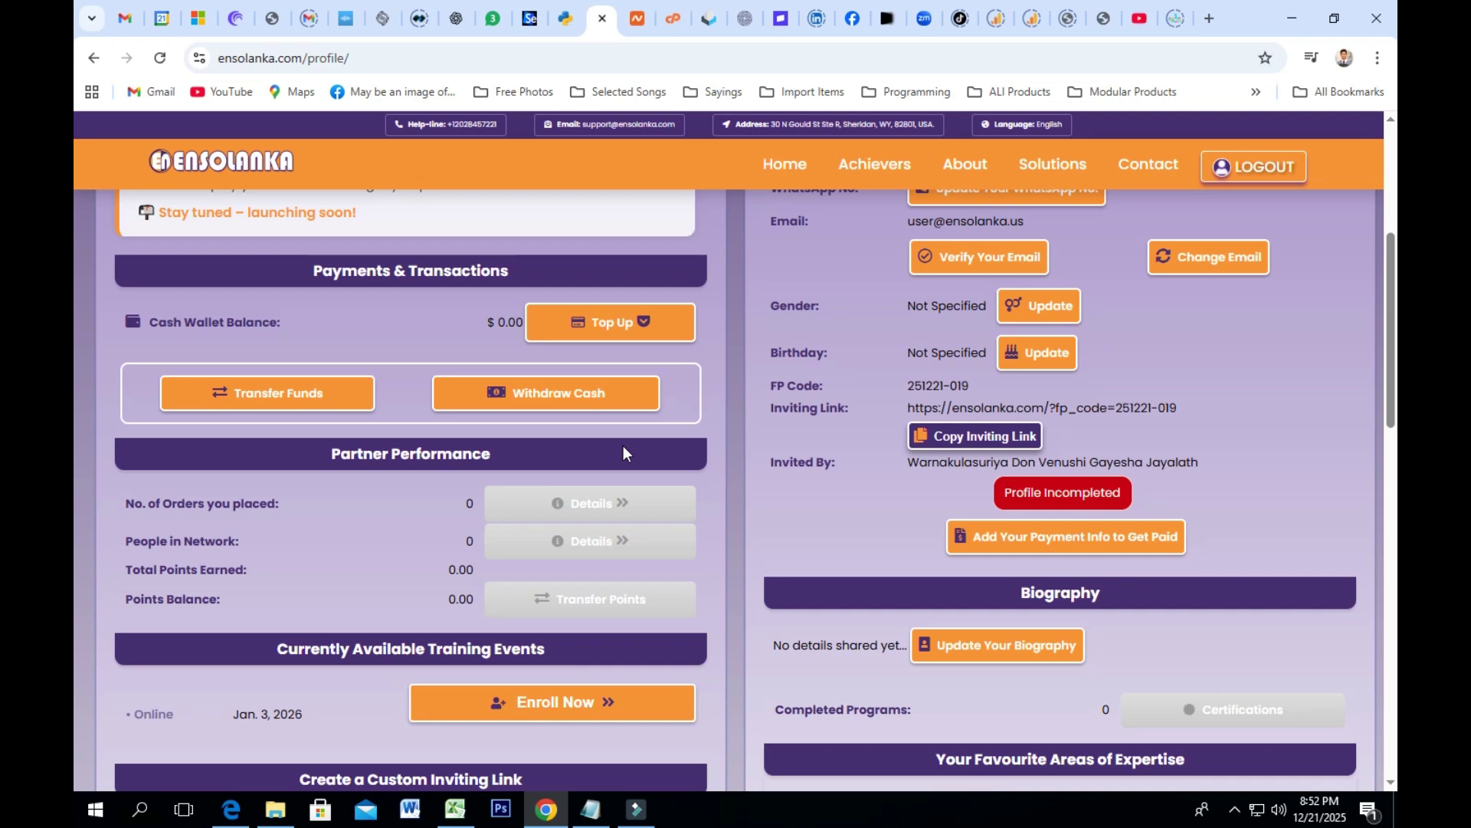
{"action": "scroll", "coordinate": [624, 446], "scroll_direction": "down", "scroll_amount": 5}
{"action": "scroll", "coordinate": [859, 577], "scroll_direction": "down", "scroll_amount": 2}
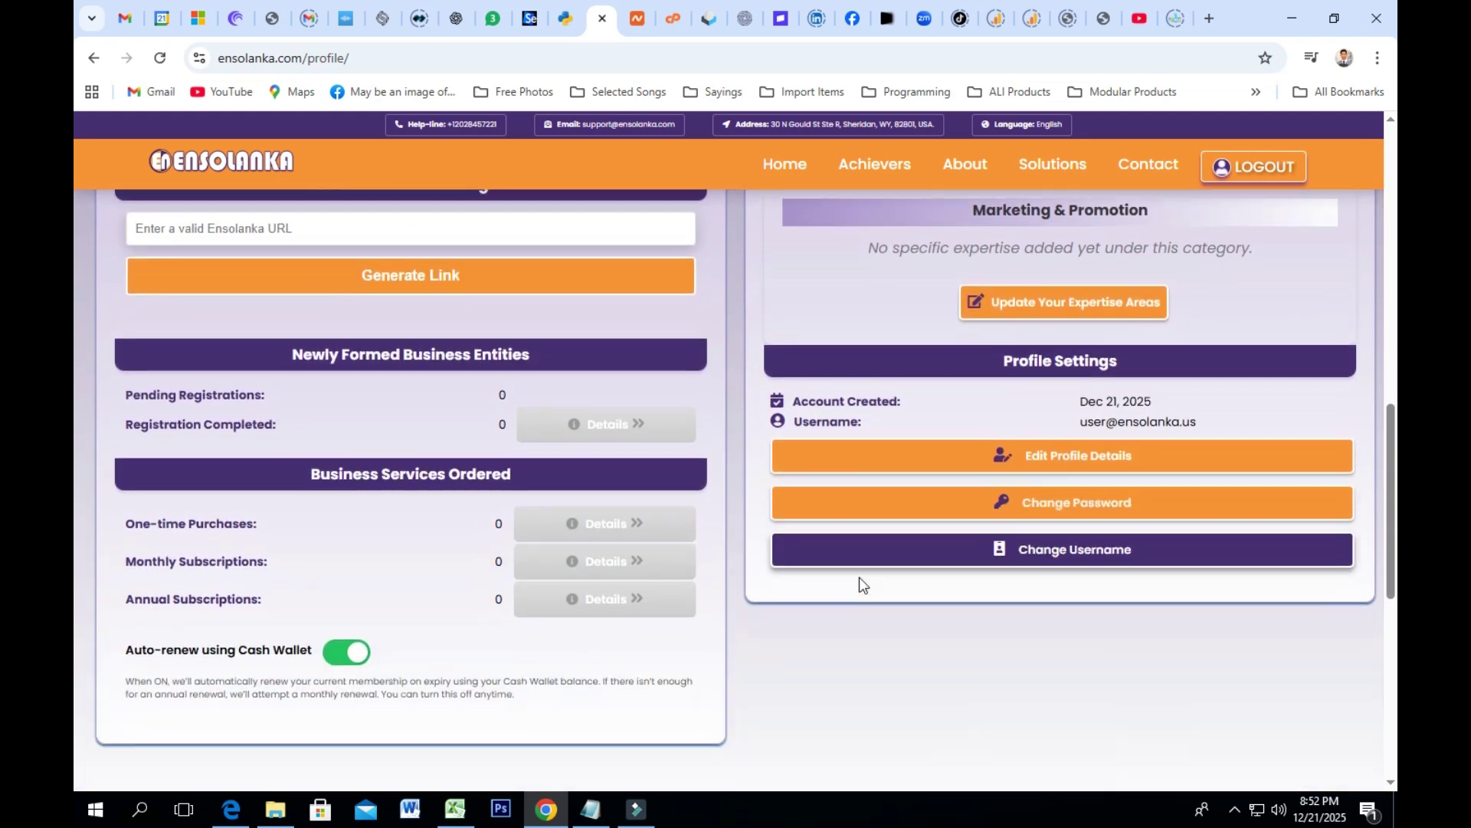
{"action": "scroll", "coordinate": [858, 577], "scroll_direction": "up", "scroll_amount": 7}
{"action": "scroll", "coordinate": [860, 577], "scroll_direction": "up", "scroll_amount": 5}
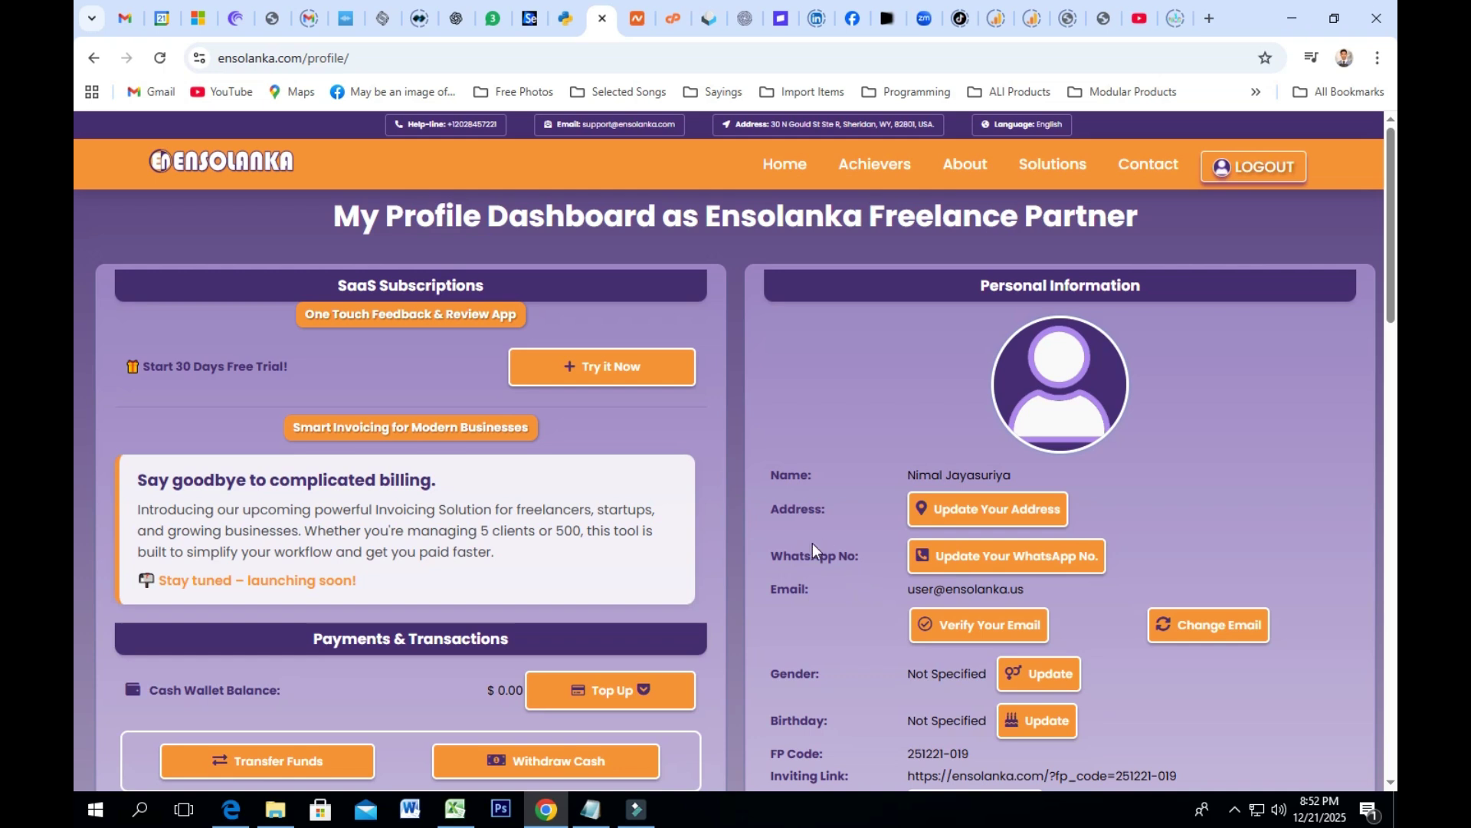
Step: Copy the Python Playground plc_code referral link from the Main Facts note
{"action": "left_click", "coordinate": [566, 16]}
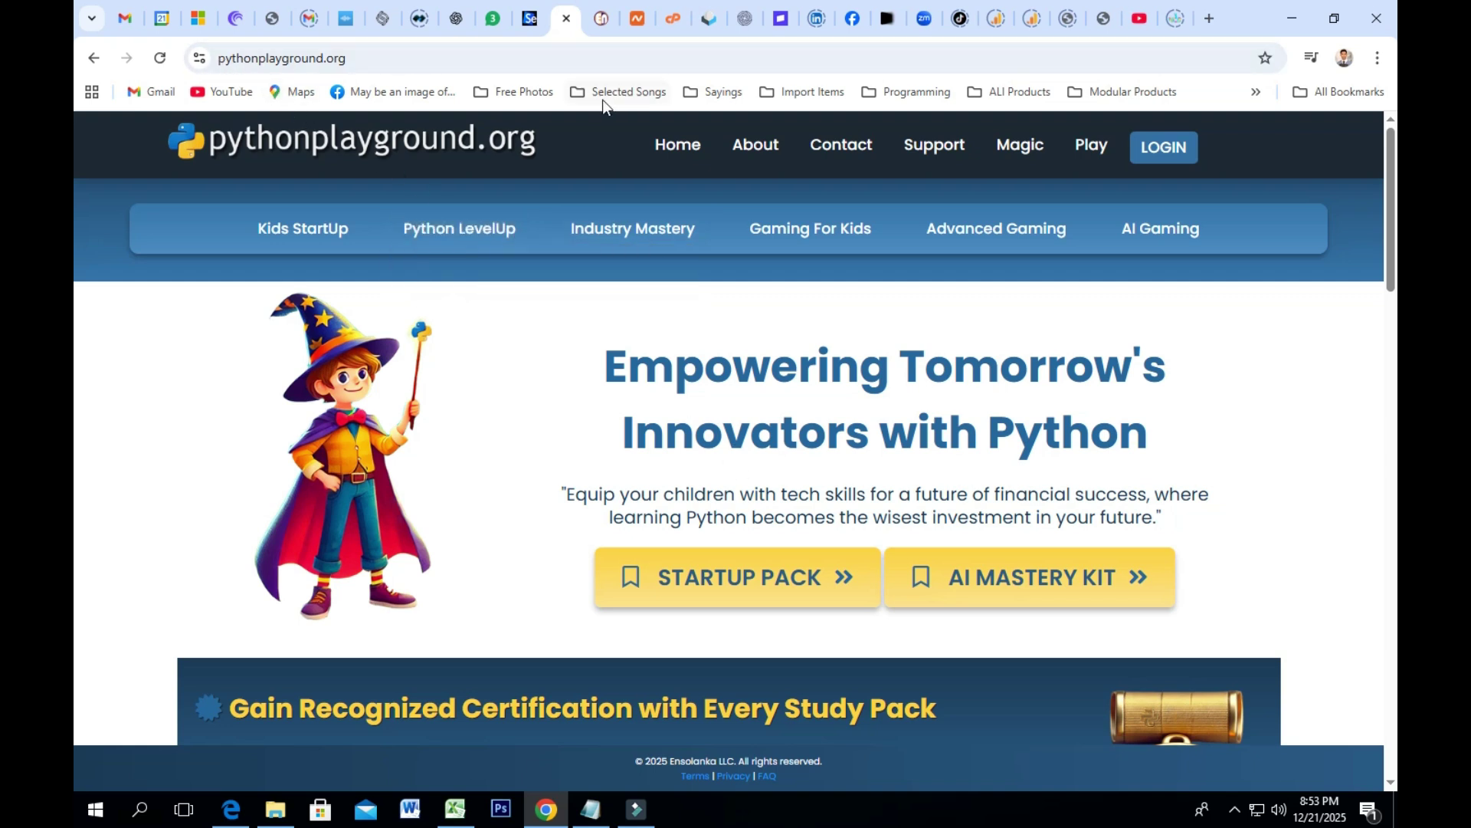
{"action": "left_click", "coordinate": [591, 810]}
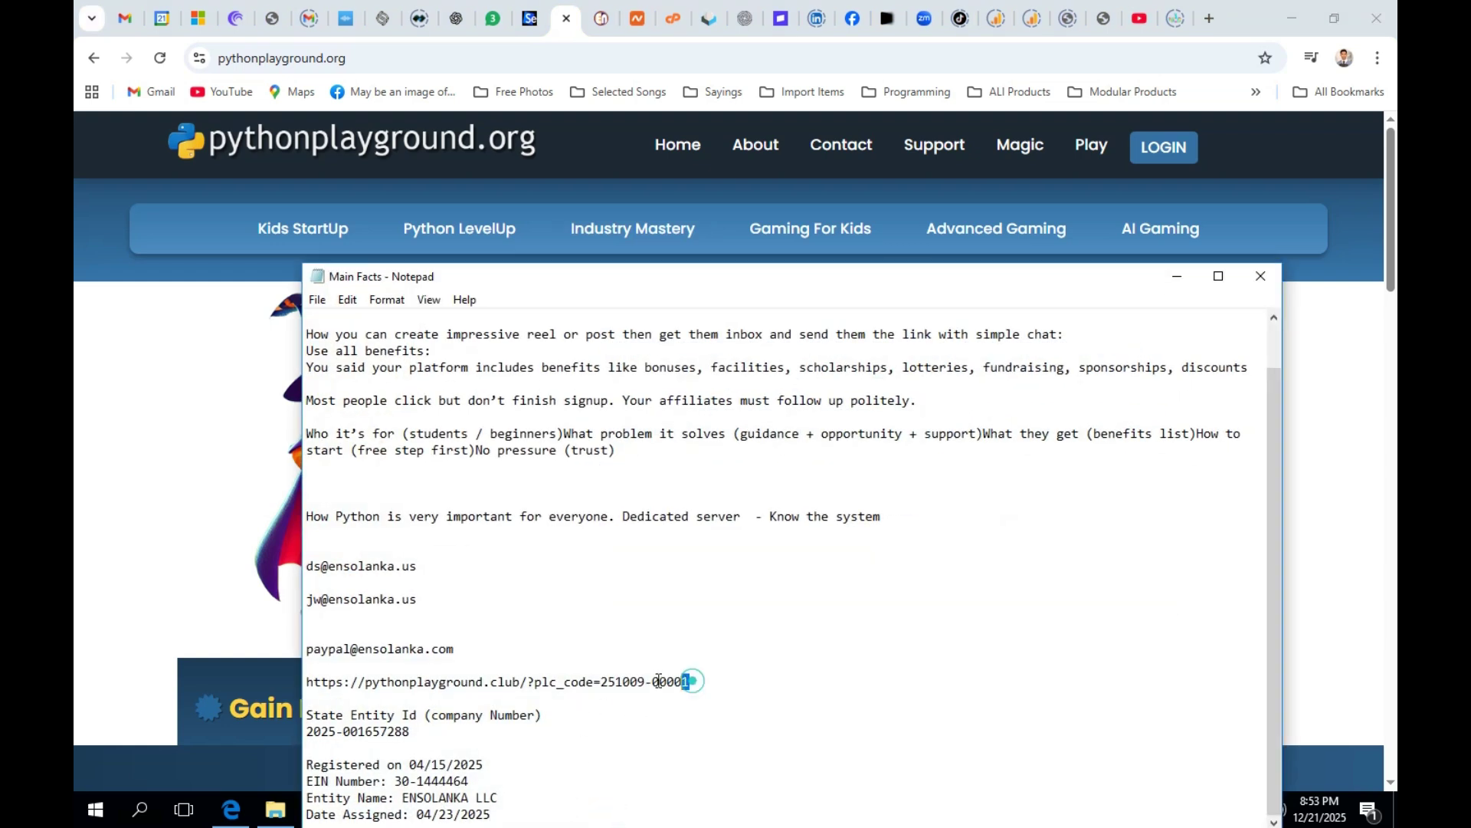
{"action": "left_click_drag", "start_coordinate": [690, 681], "coordinate": [307, 682]}
{"action": "right_click", "coordinate": [339, 684]}
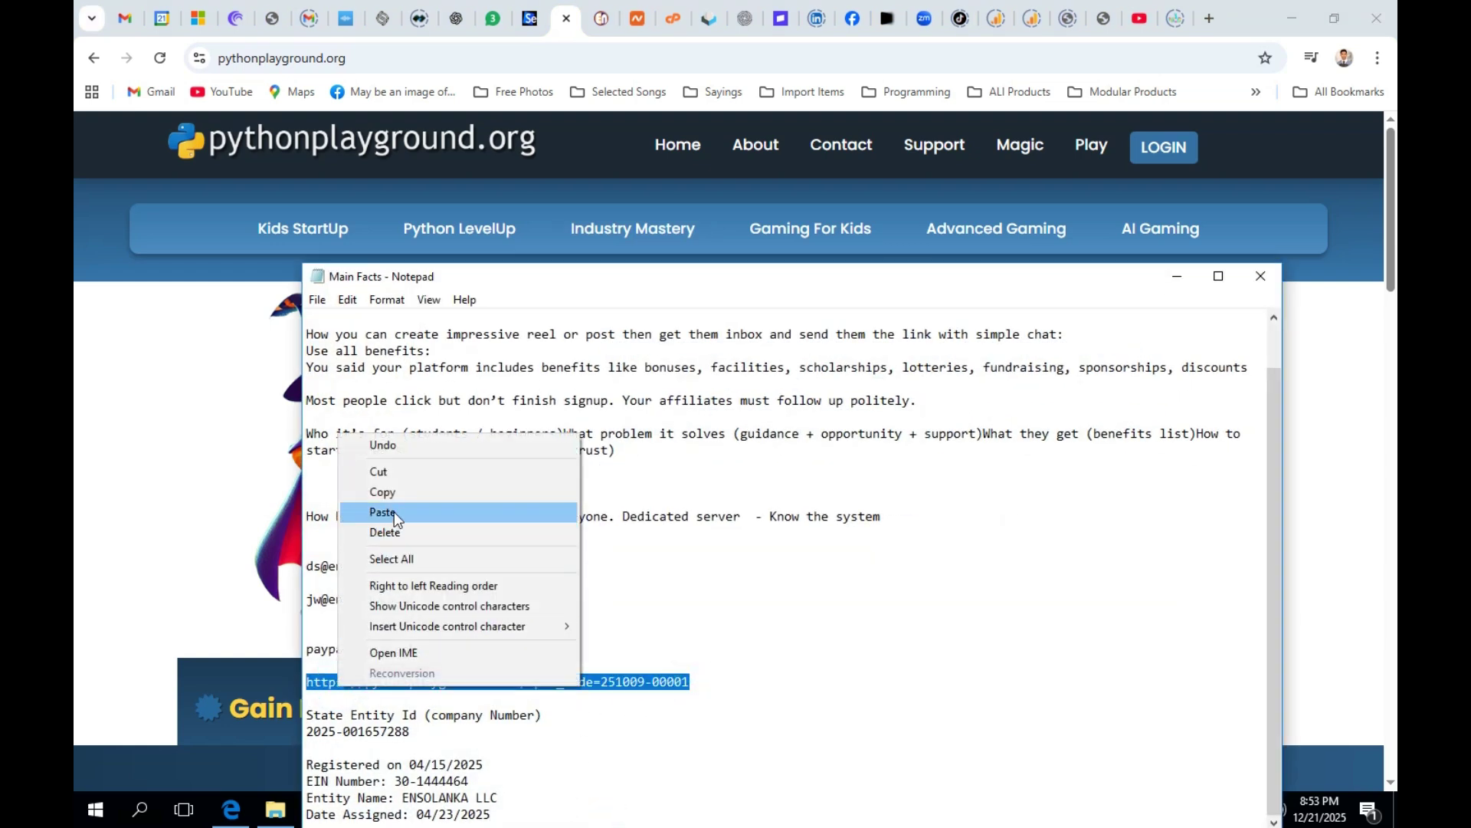
{"action": "left_click", "coordinate": [387, 493]}
Step: Paste the link into Chrome's address bar, load it, and highlight the referral code
{"action": "left_click", "coordinate": [408, 55]}
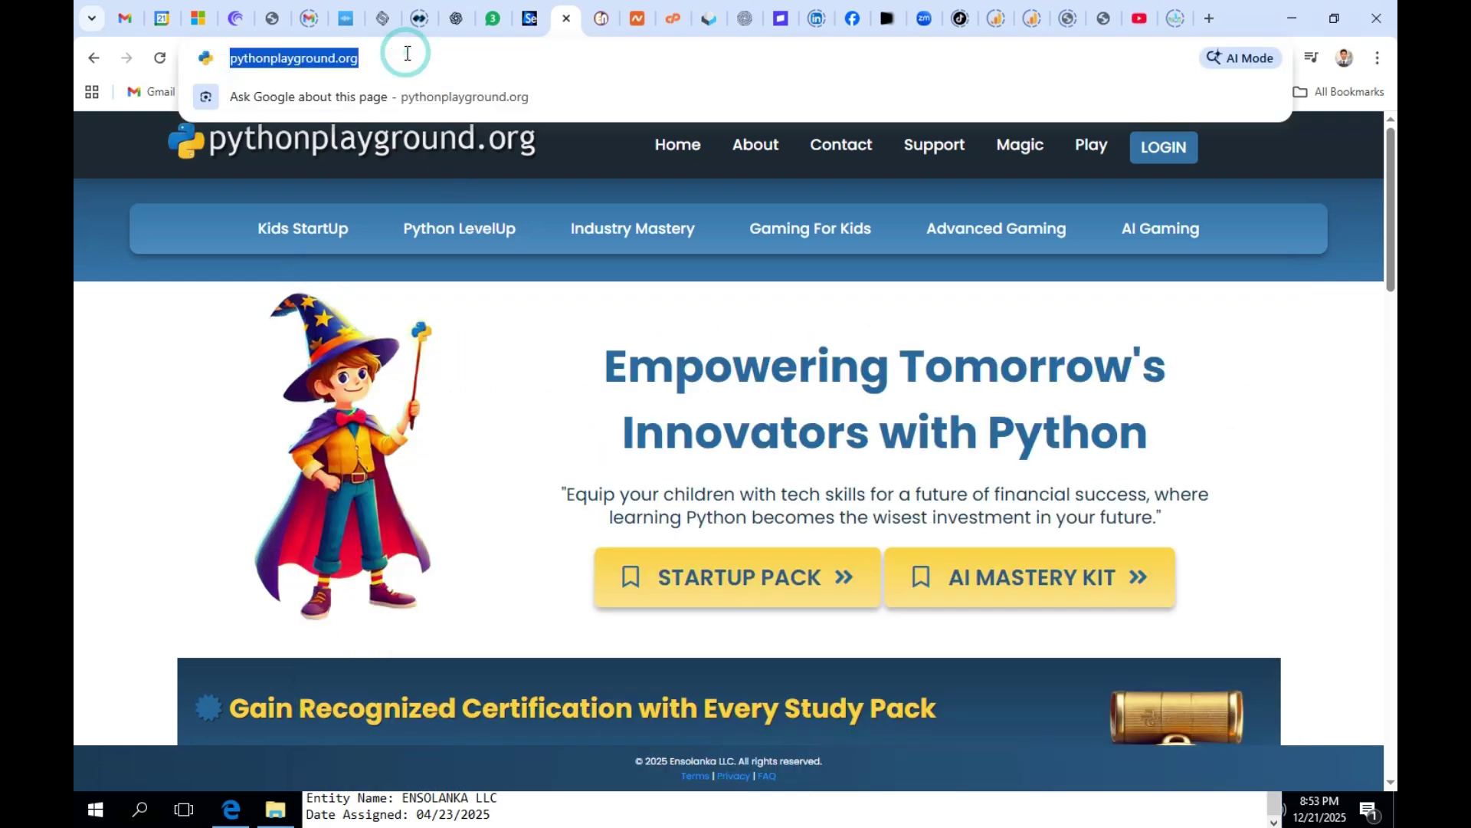
{"action": "key", "text": "ctrl+v"}
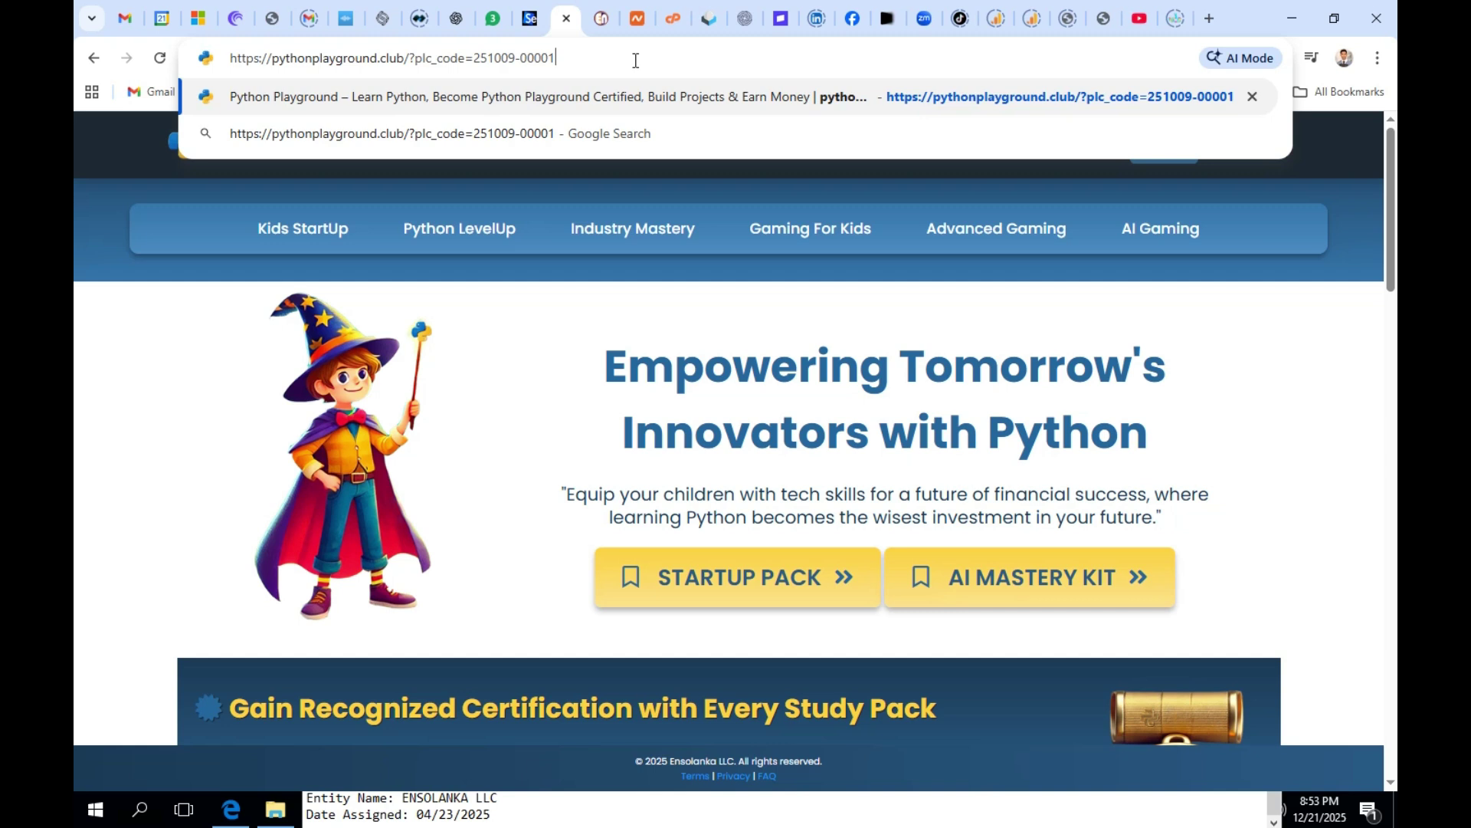
{"action": "key", "text": "Return"}
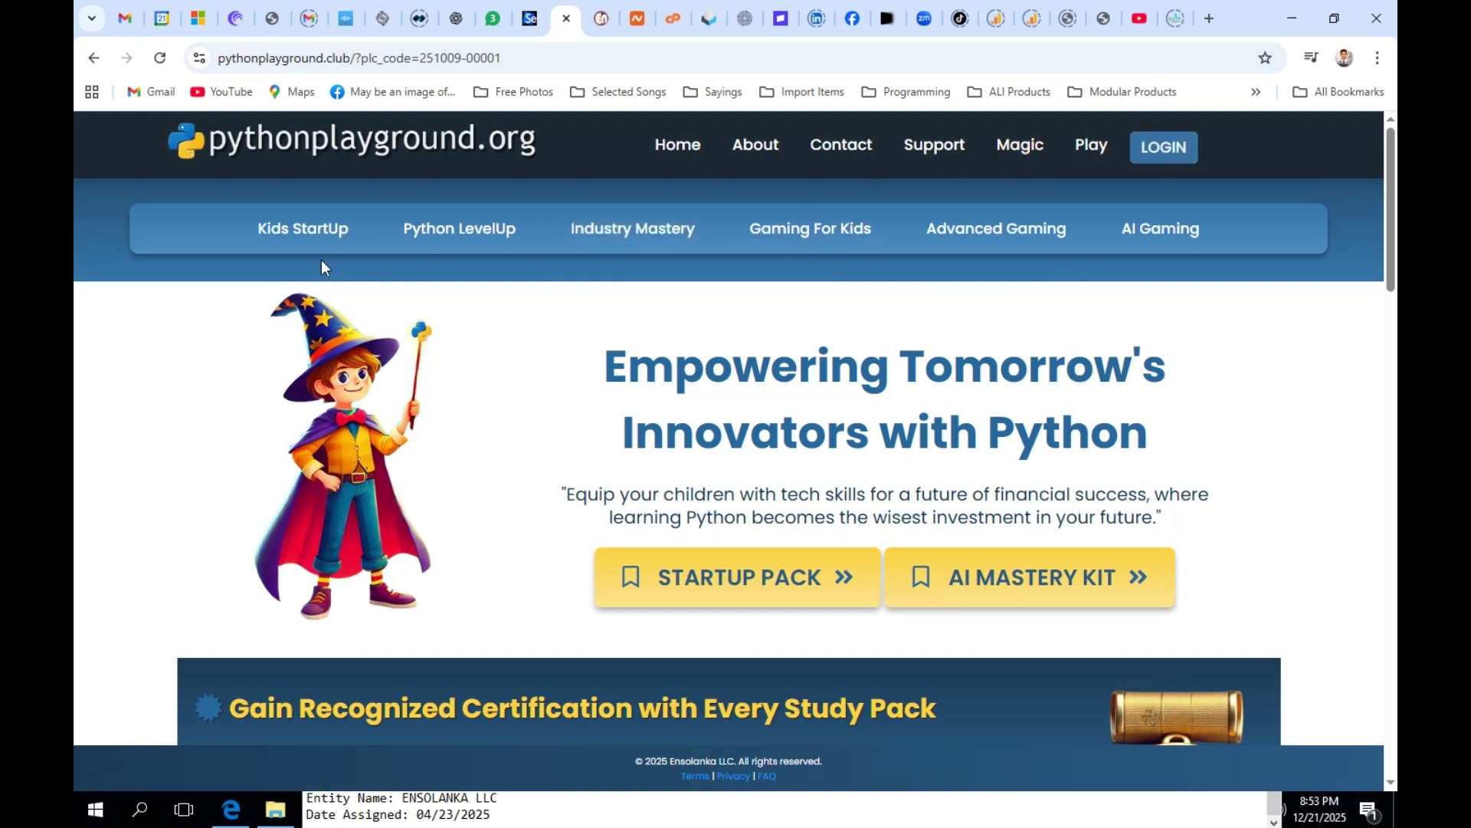
{"action": "left_click_drag", "start_coordinate": [502, 57], "coordinate": [419, 57]}
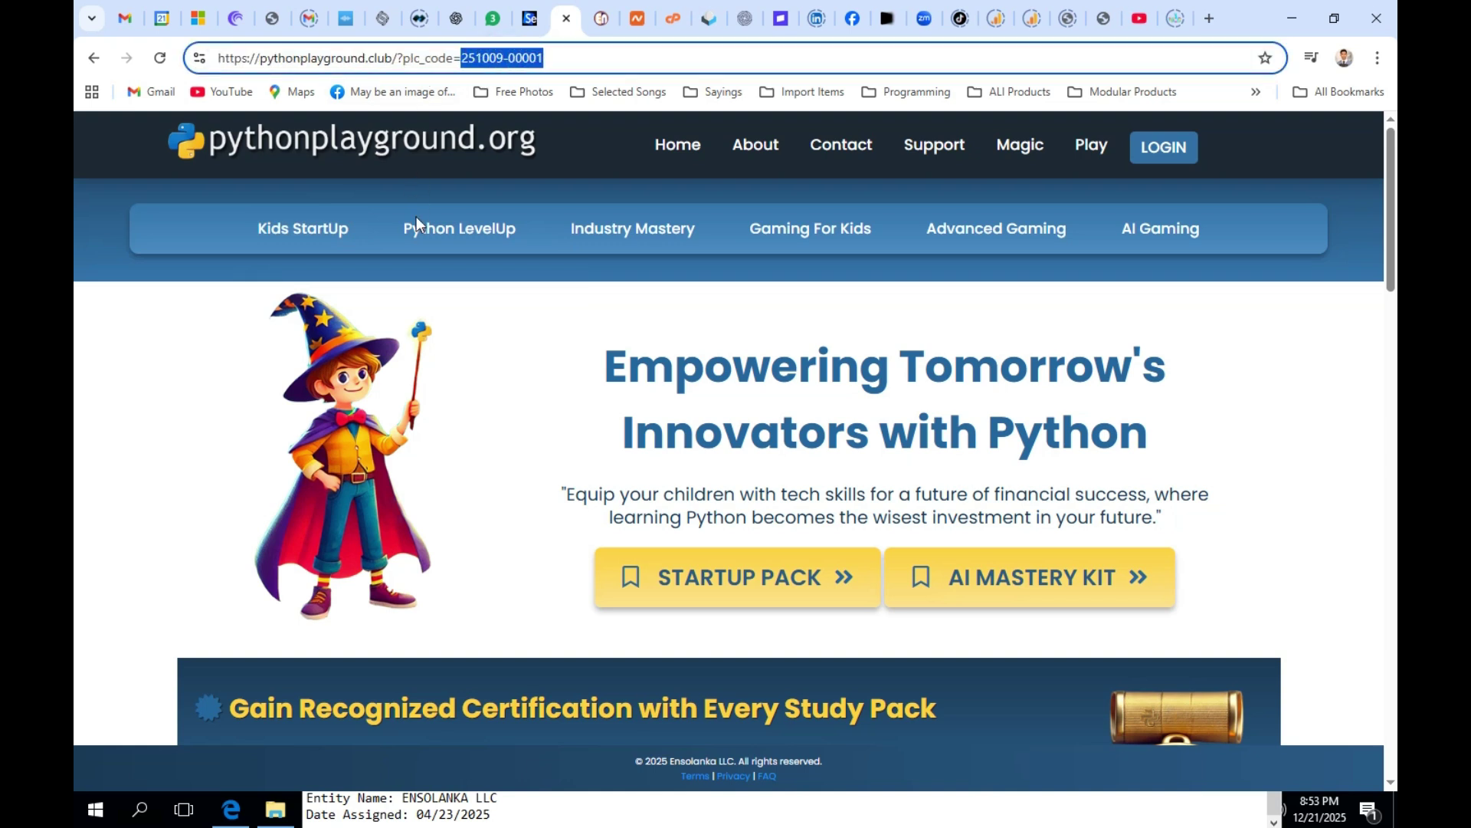
Step: Open the 'Python Playground: Dive into Coding for Kids!' page from the Kids StartUp menu
{"action": "mouse_move", "coordinate": [410, 244]}
{"action": "mouse_move", "coordinate": [300, 233]}
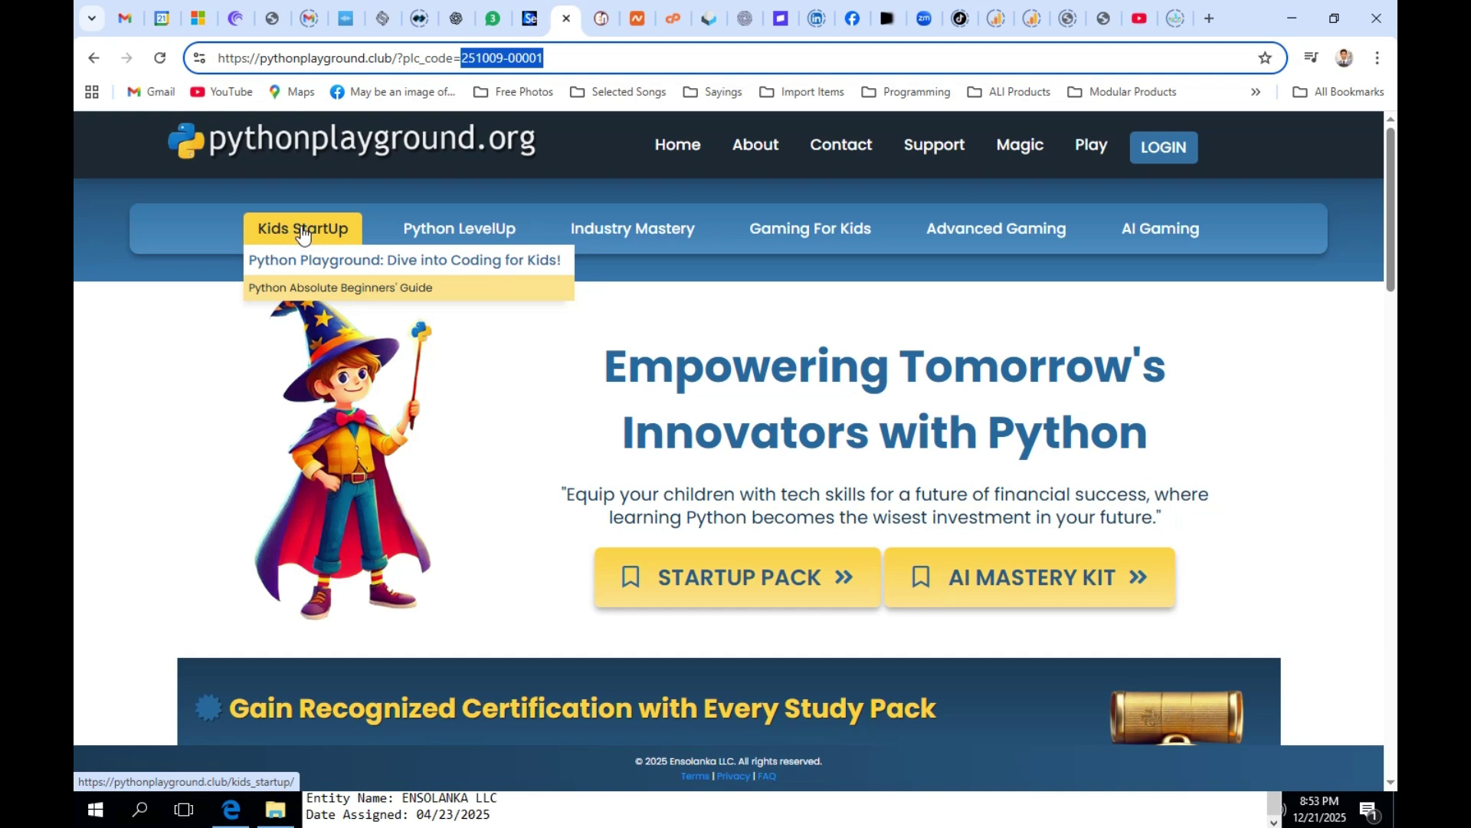
{"action": "mouse_move", "coordinate": [1092, 147]}
{"action": "left_click", "coordinate": [318, 266]}
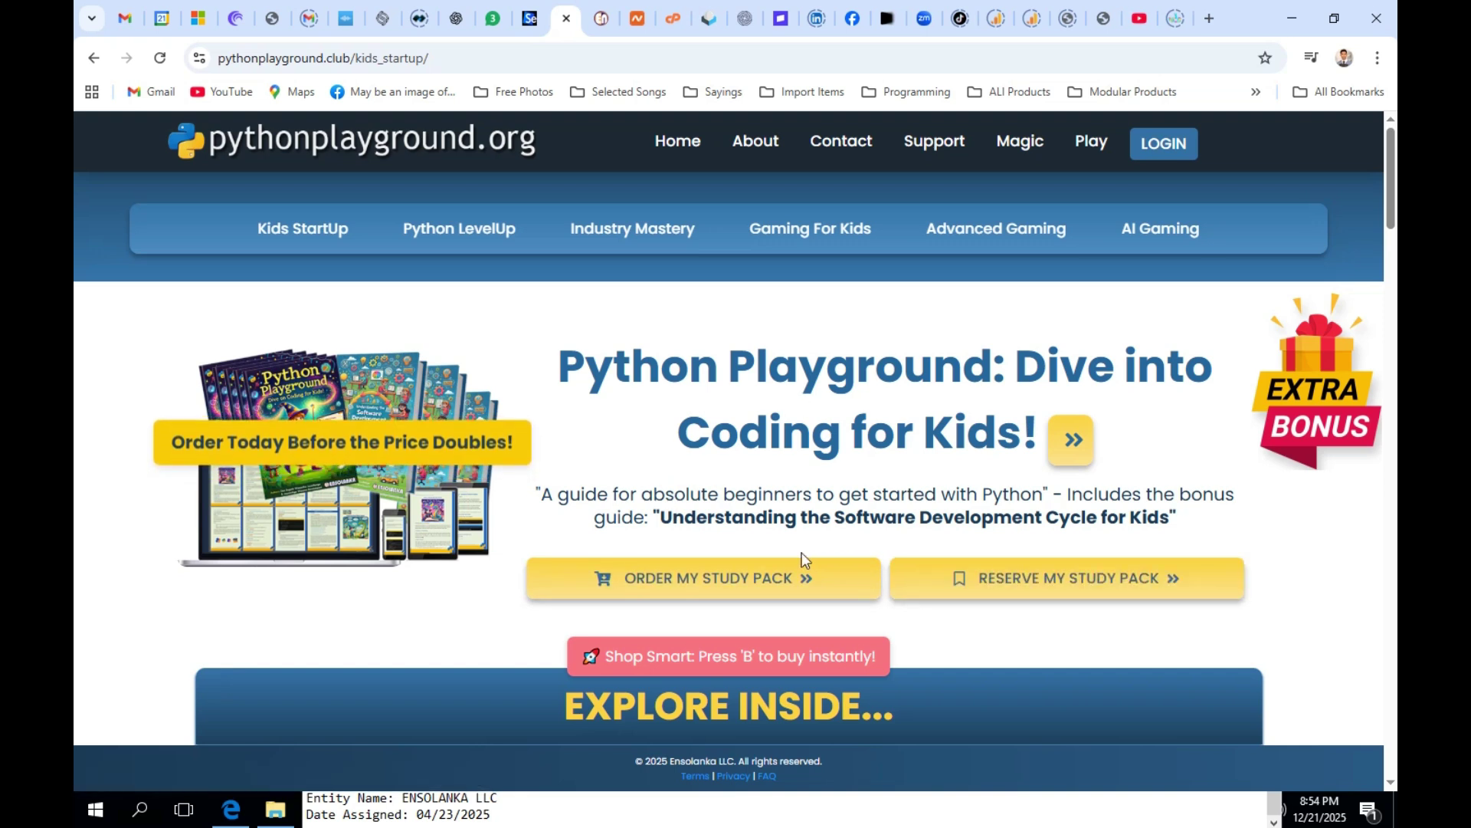
Step: Start reserving the Kids StartUp study pack and clear a wrongly pasted link from Email
{"action": "left_click", "coordinate": [1016, 587]}
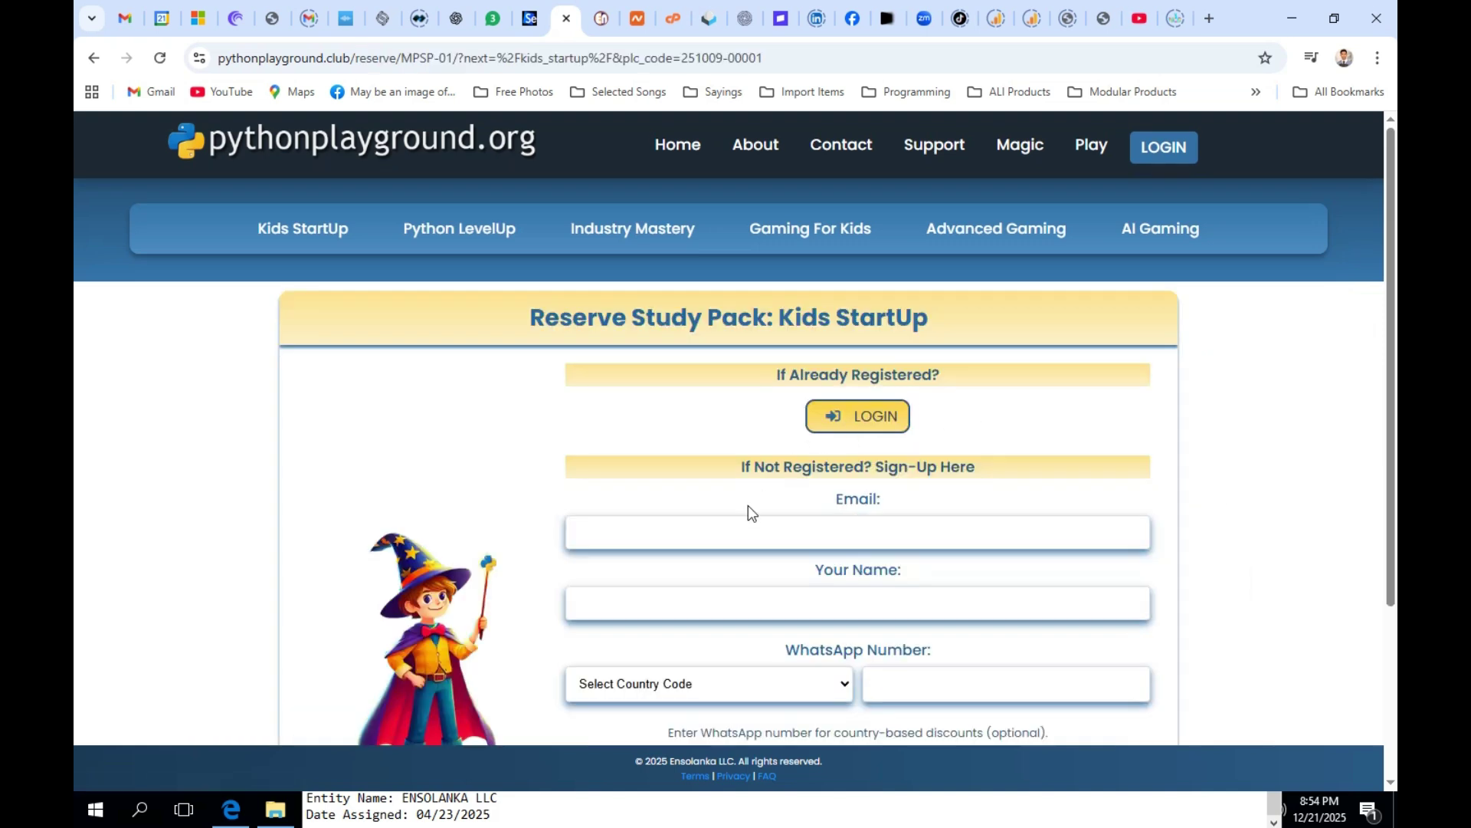
{"action": "left_click", "coordinate": [521, 814]}
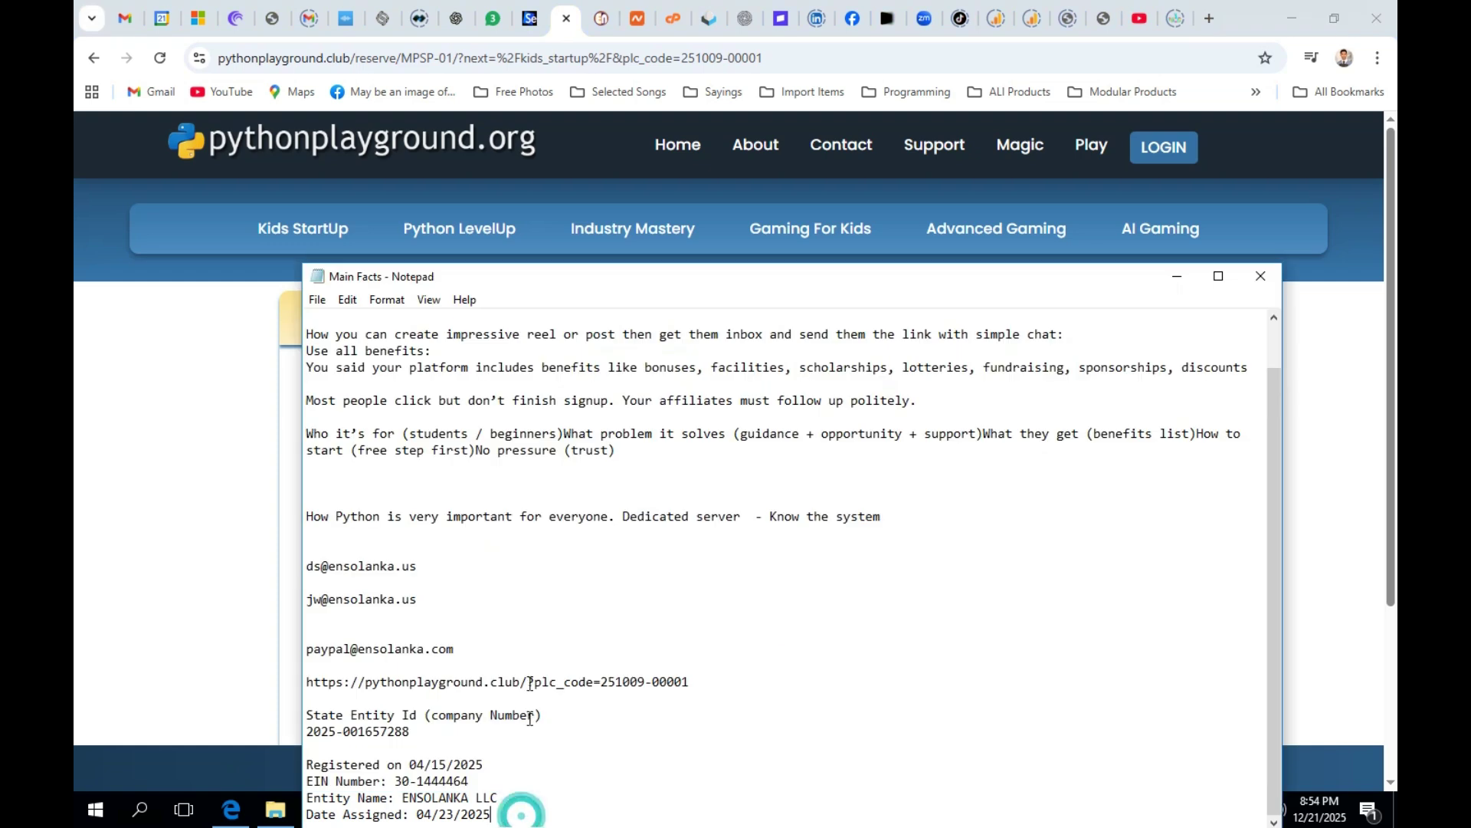
{"action": "left_click", "coordinate": [1338, 368]}
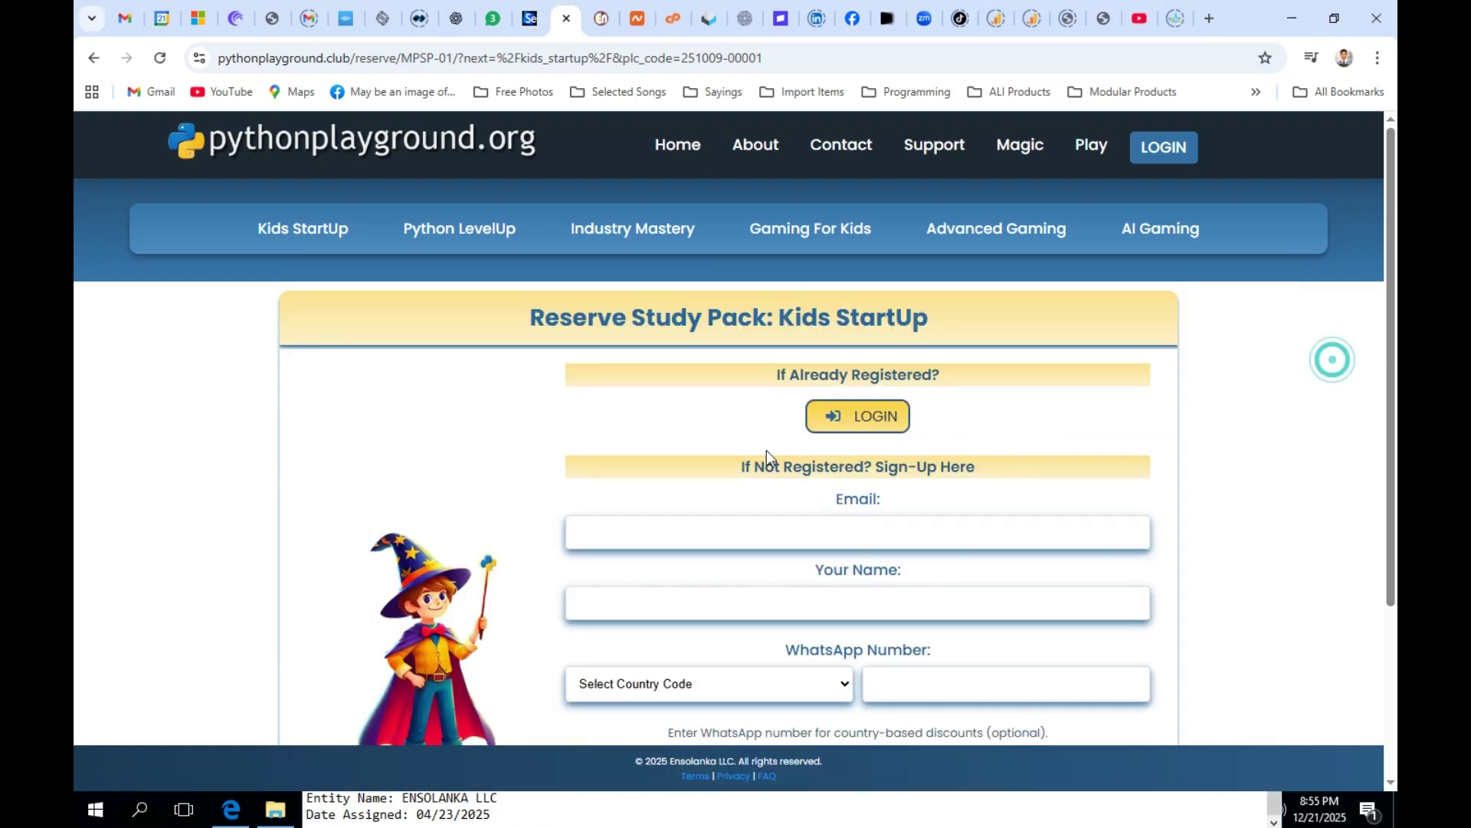
{"action": "left_click", "coordinate": [650, 543]}
{"action": "right_click", "coordinate": [649, 537]}
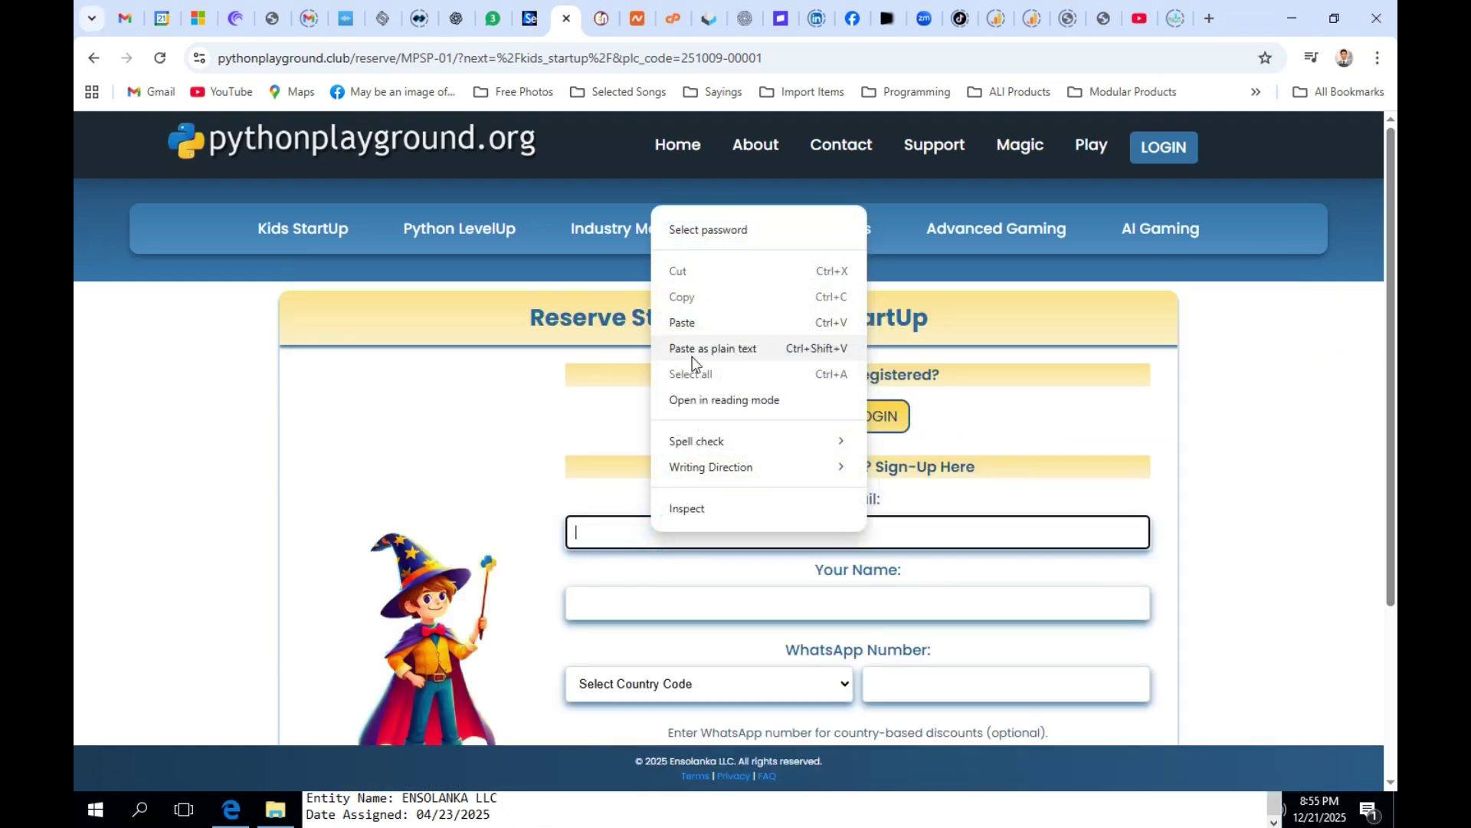
{"action": "left_click", "coordinate": [703, 325]}
{"action": "left_click_drag", "start_coordinate": [889, 534], "coordinate": [261, 529]}
{"action": "key", "text": "BackSpace"}
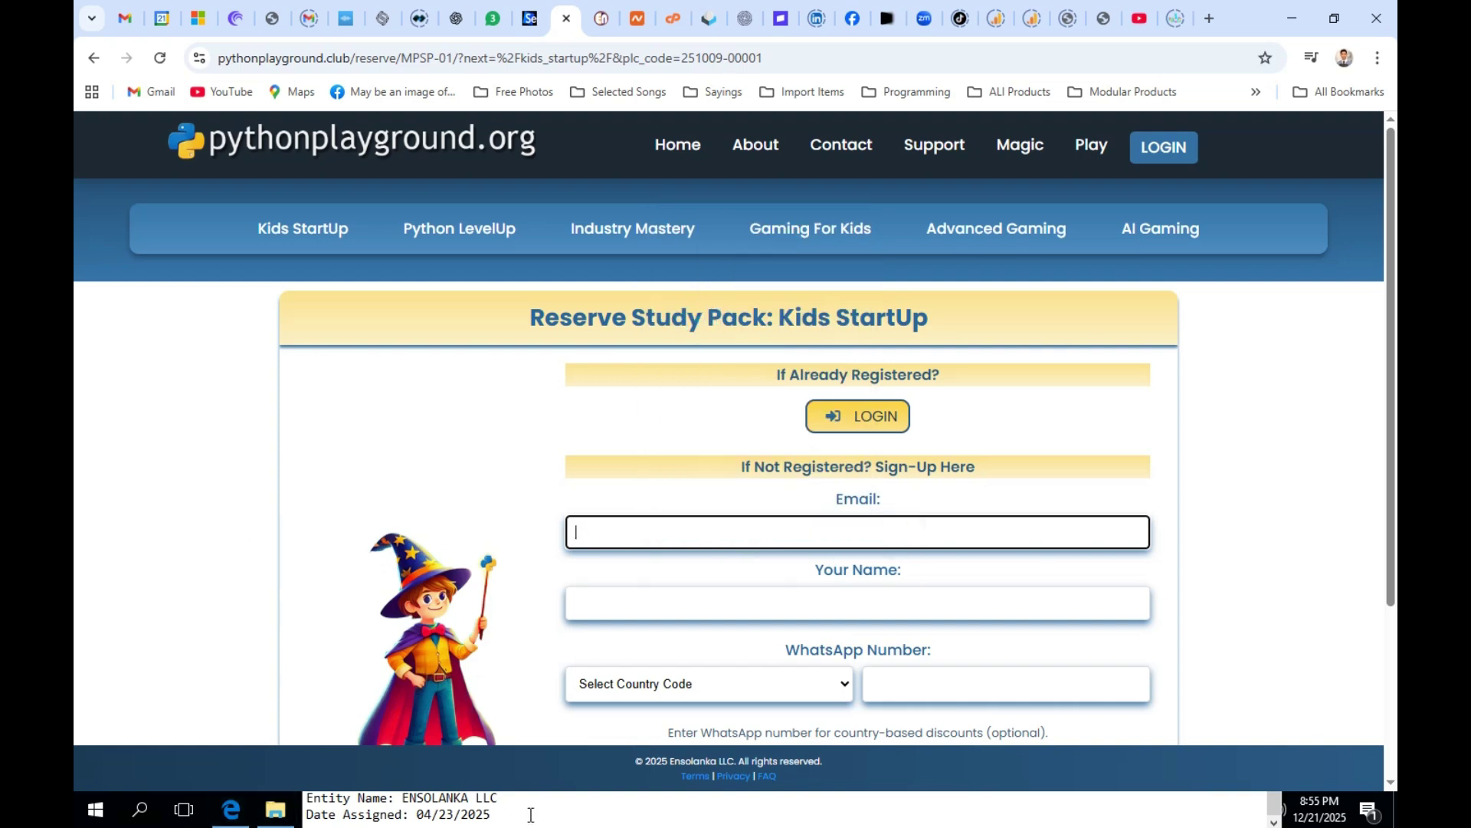
Step: Select an e-mail address in the Main Facts notes, then minimize the notes window
{"action": "left_click", "coordinate": [531, 814]}
{"action": "left_click_drag", "start_coordinate": [644, 276], "coordinate": [665, 113]}
{"action": "left_click_drag", "start_coordinate": [439, 437], "coordinate": [328, 436]}
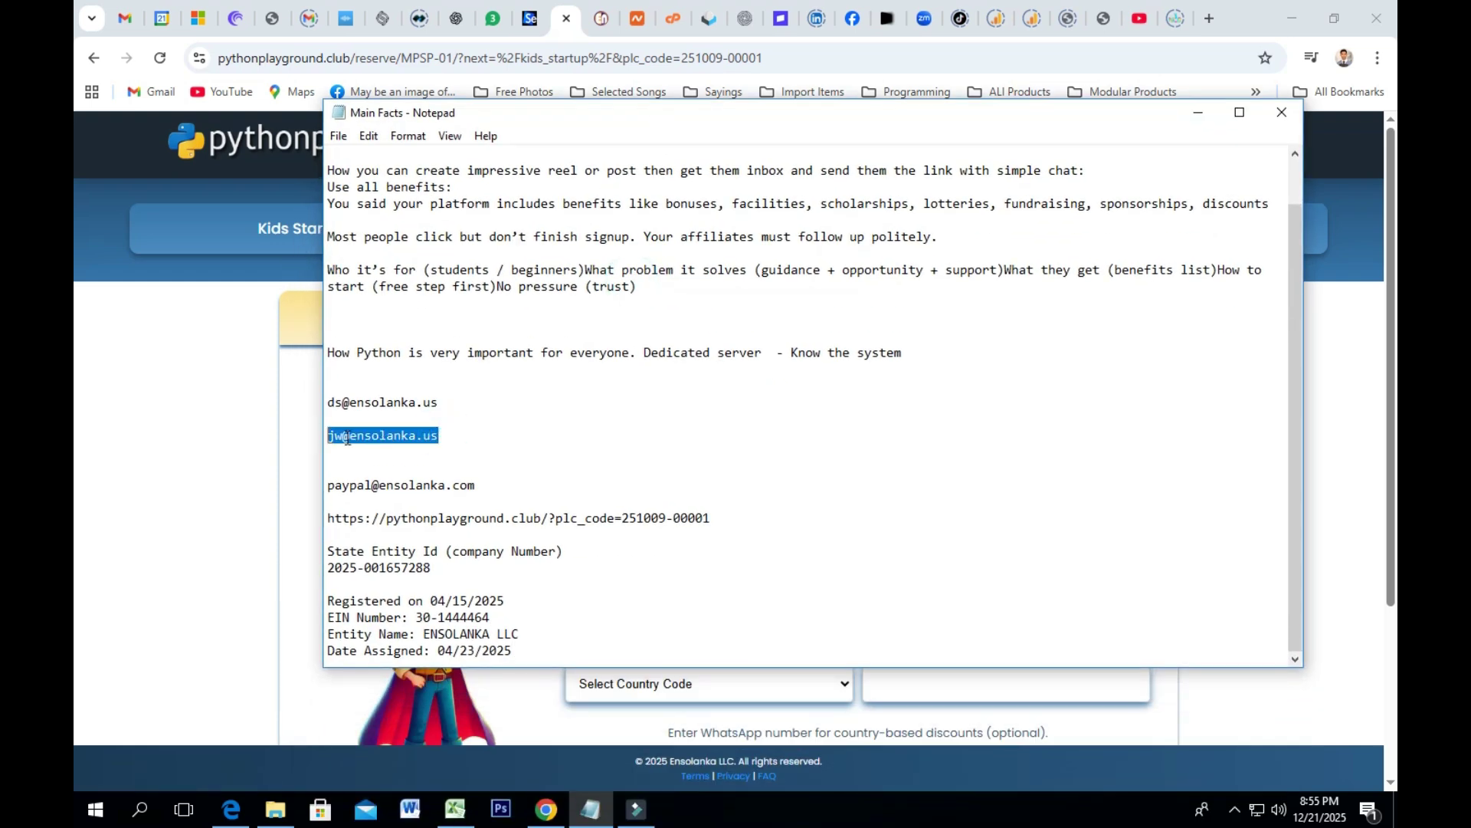
{"action": "left_click", "coordinate": [1202, 115]}
Step: Copy the mailbox account address from the Roundcube header and come back to the inbox
{"action": "left_click", "coordinate": [718, 25]}
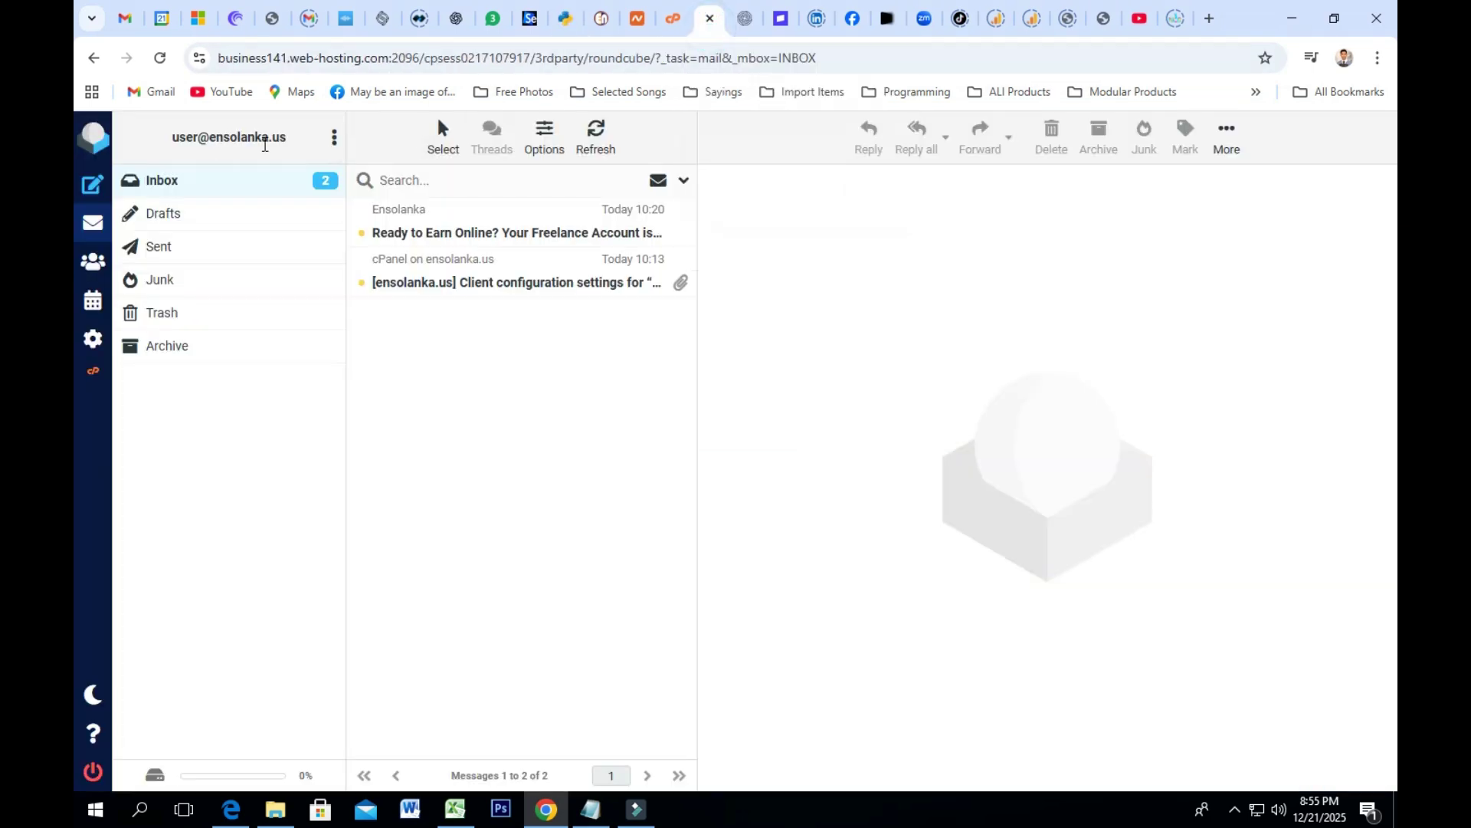
{"action": "left_click_drag", "start_coordinate": [289, 138], "coordinate": [171, 136]}
{"action": "right_click", "coordinate": [177, 142]}
{"action": "left_click", "coordinate": [206, 161]}
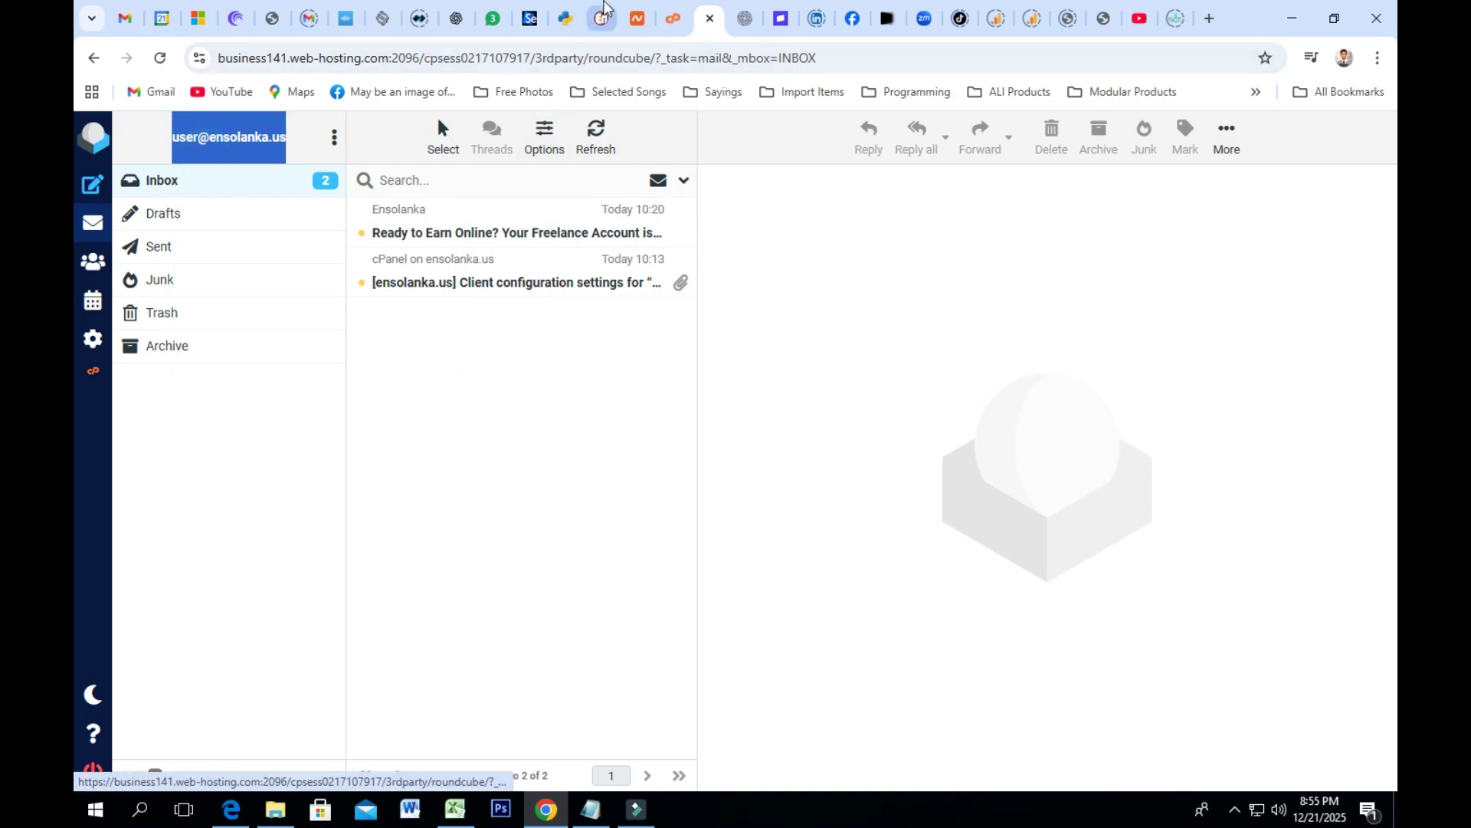
{"action": "left_click", "coordinate": [602, 19]}
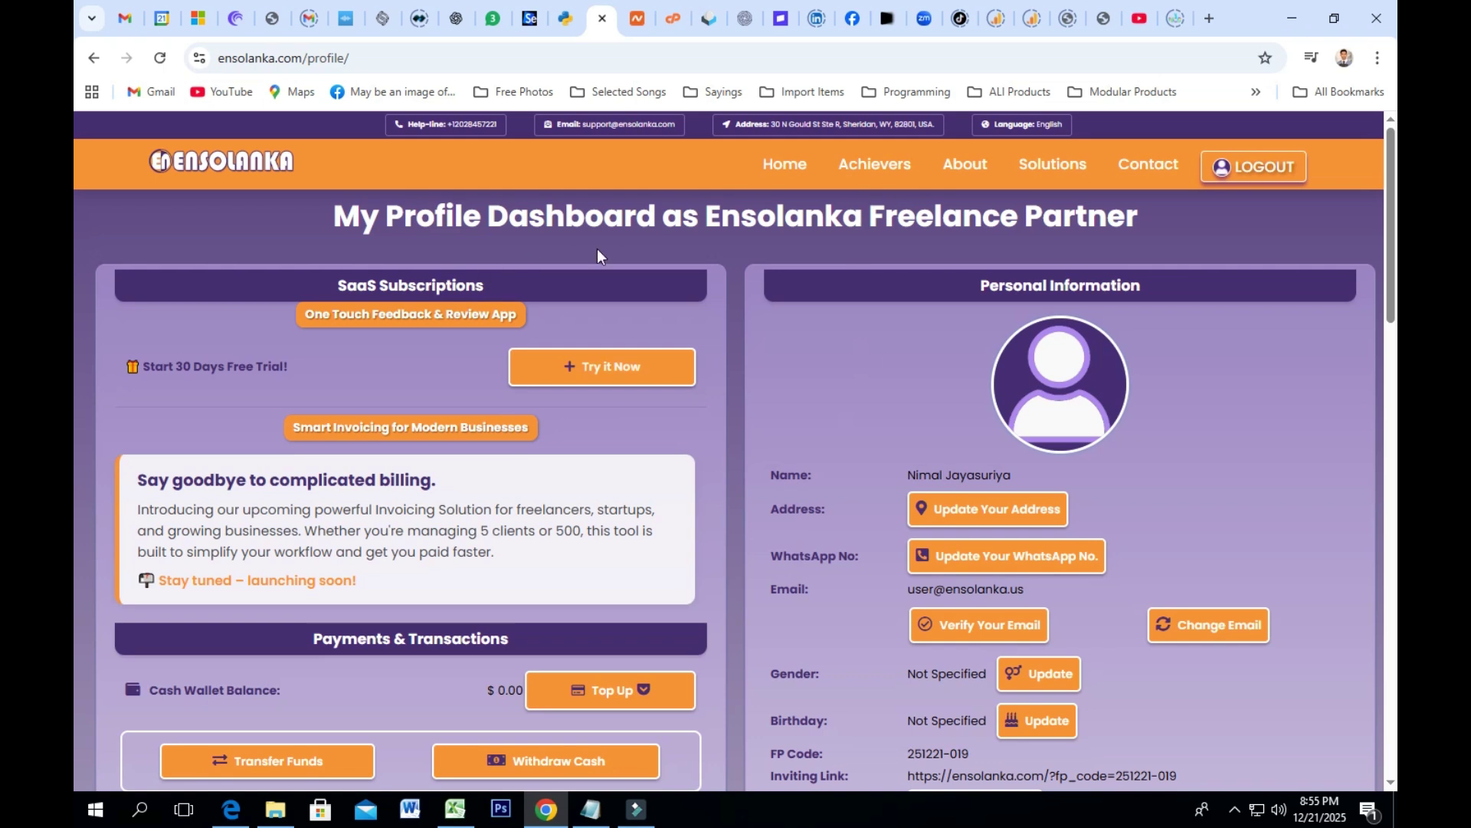
{"action": "left_click", "coordinate": [709, 19]}
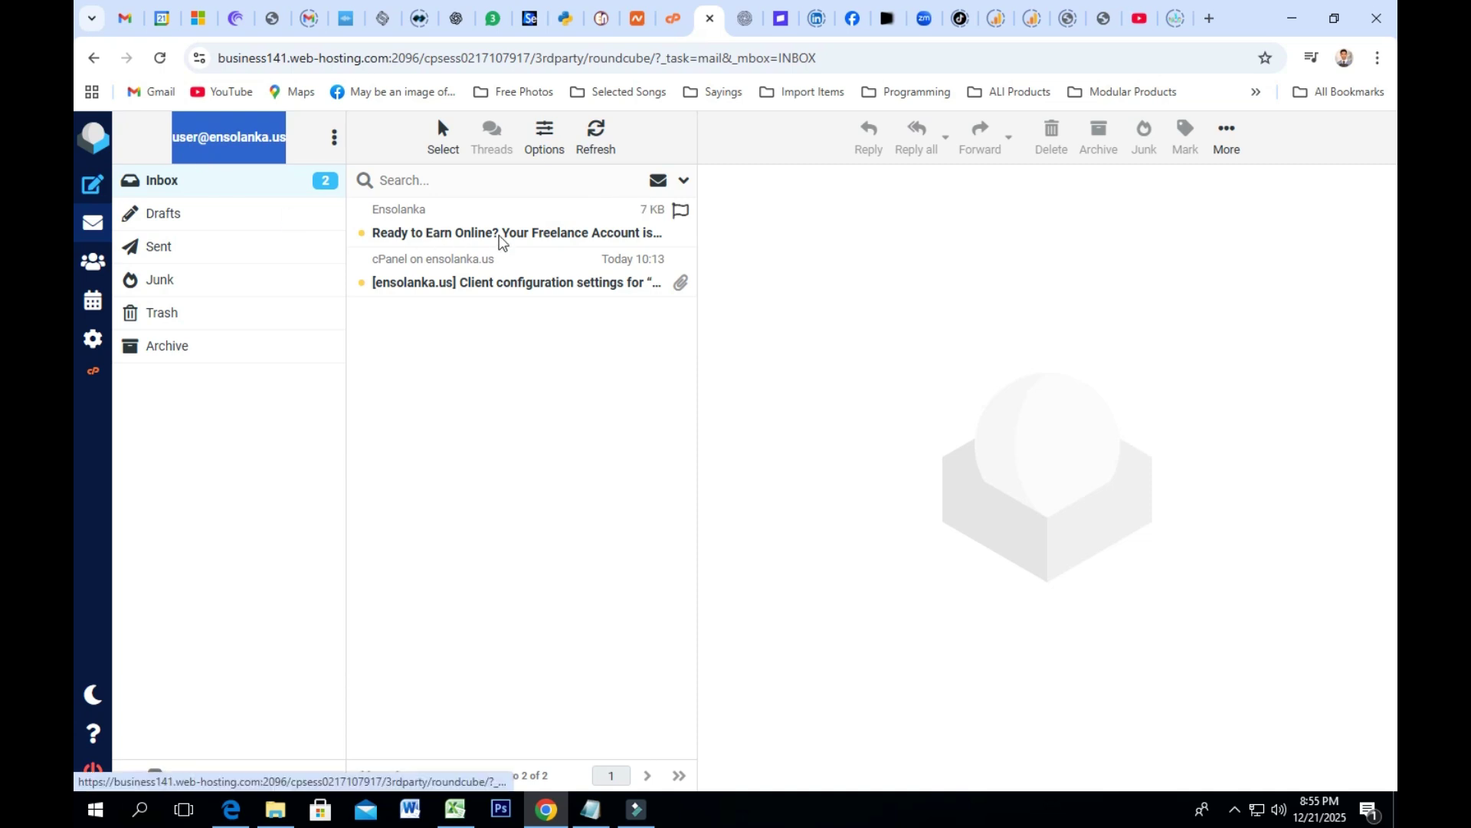
Step: Open the 'Ready to Earn Online?' email and select its username and partner code
{"action": "left_click", "coordinate": [495, 242]}
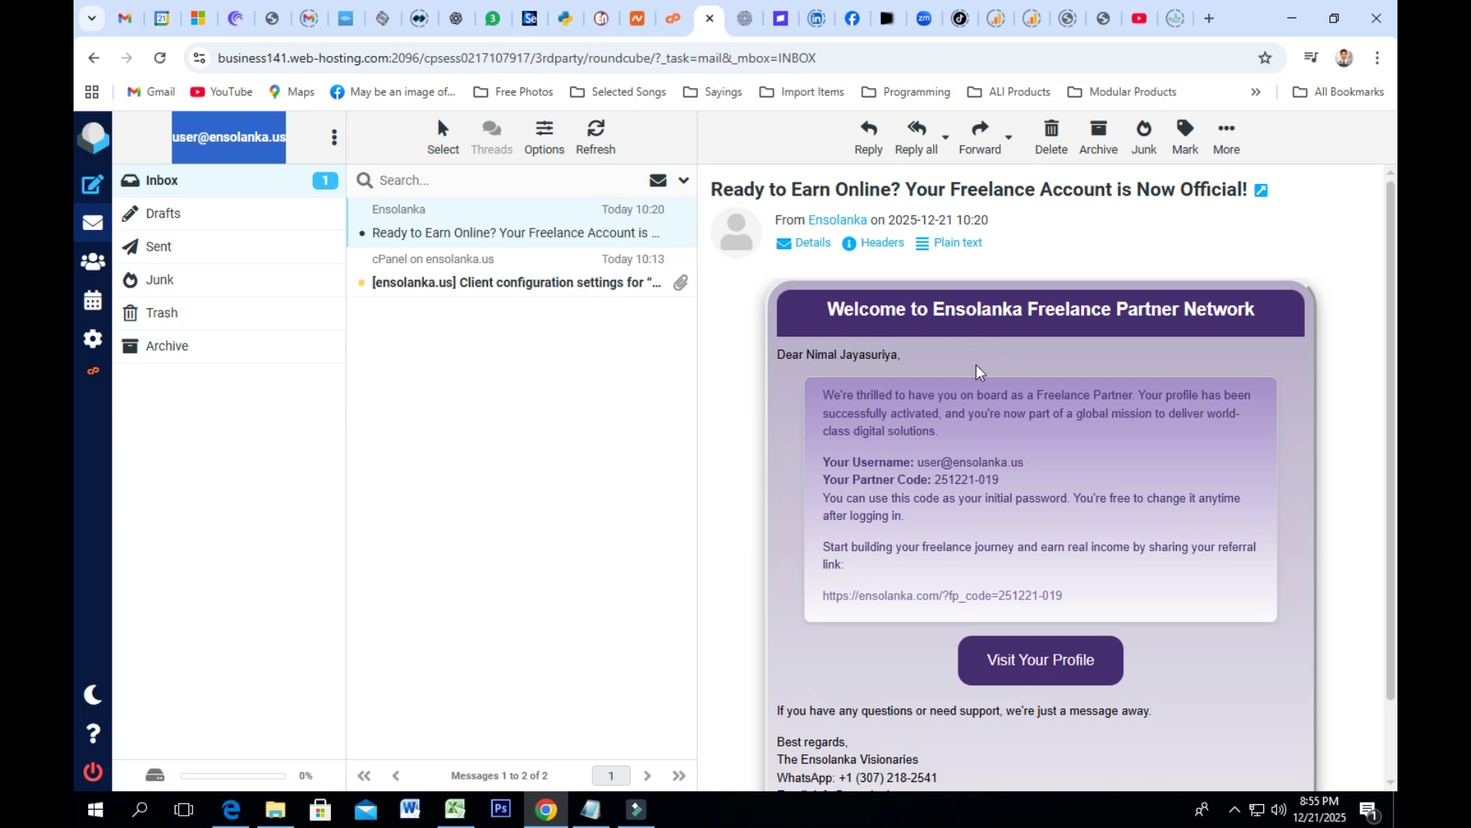
{"action": "scroll", "coordinate": [906, 407], "scroll_direction": "down", "scroll_amount": 2}
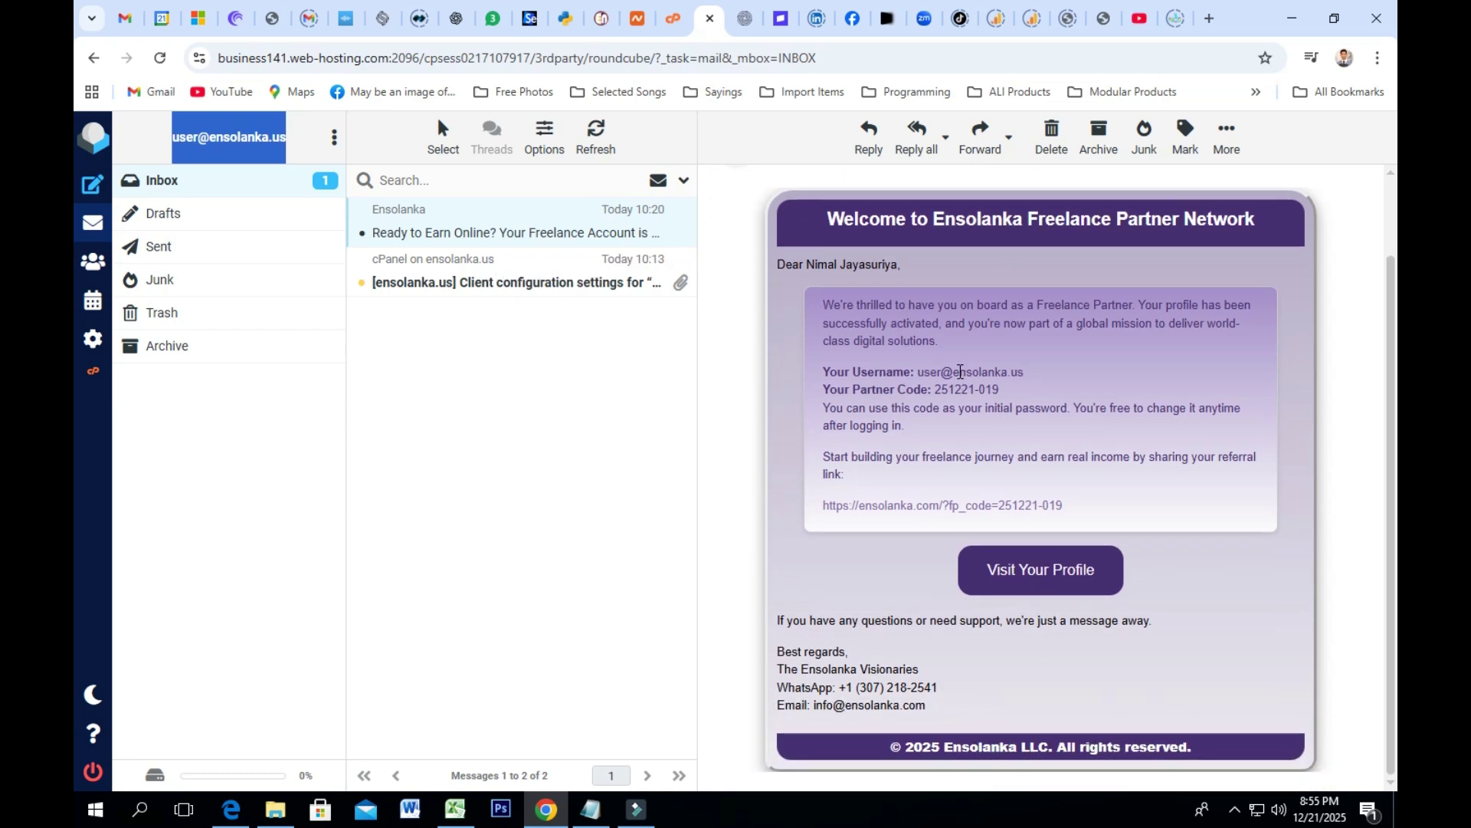
{"action": "left_click_drag", "start_coordinate": [1021, 372], "coordinate": [918, 374]}
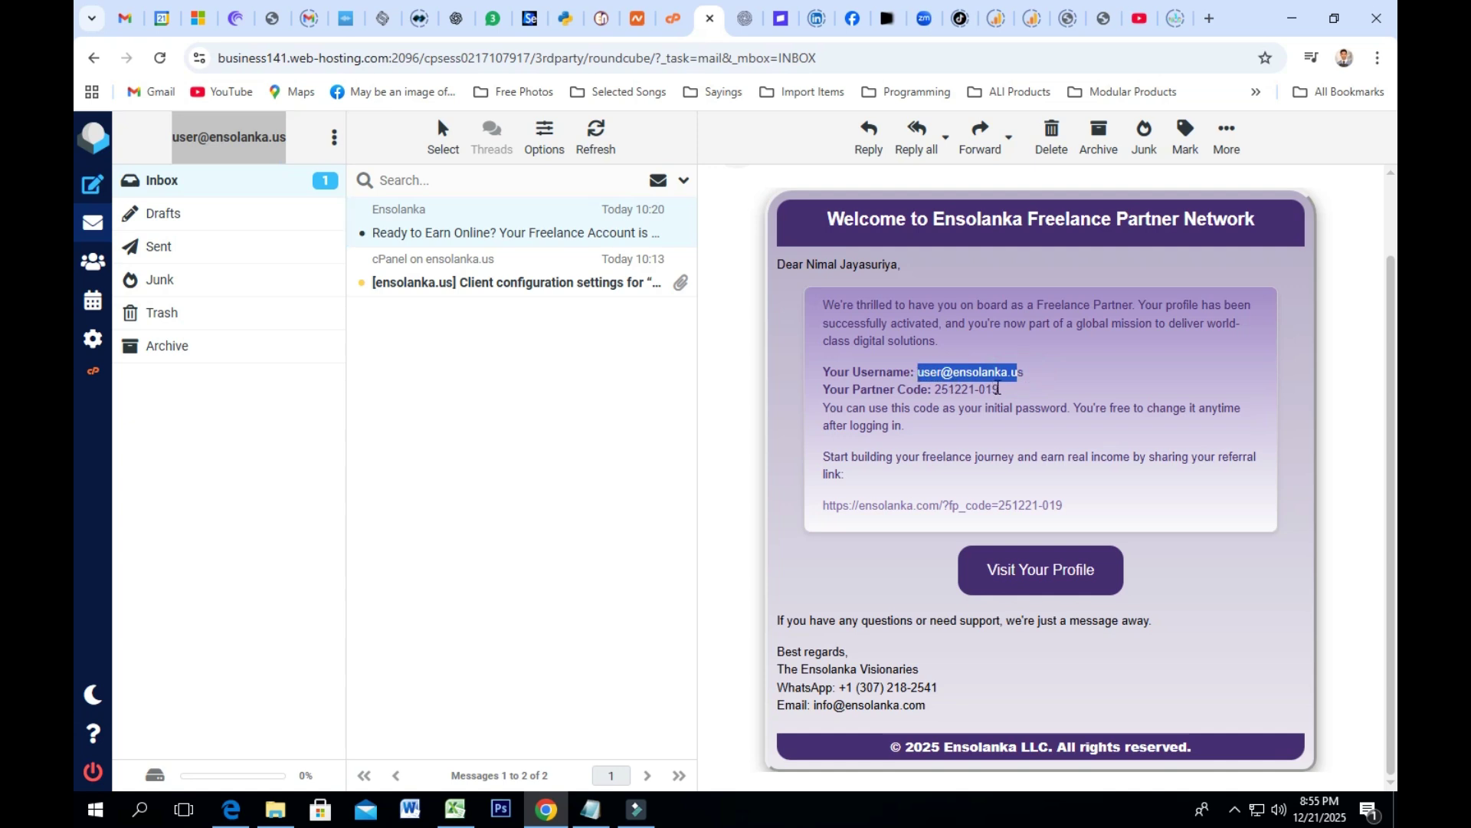
{"action": "left_click_drag", "start_coordinate": [1000, 391], "coordinate": [936, 391]}
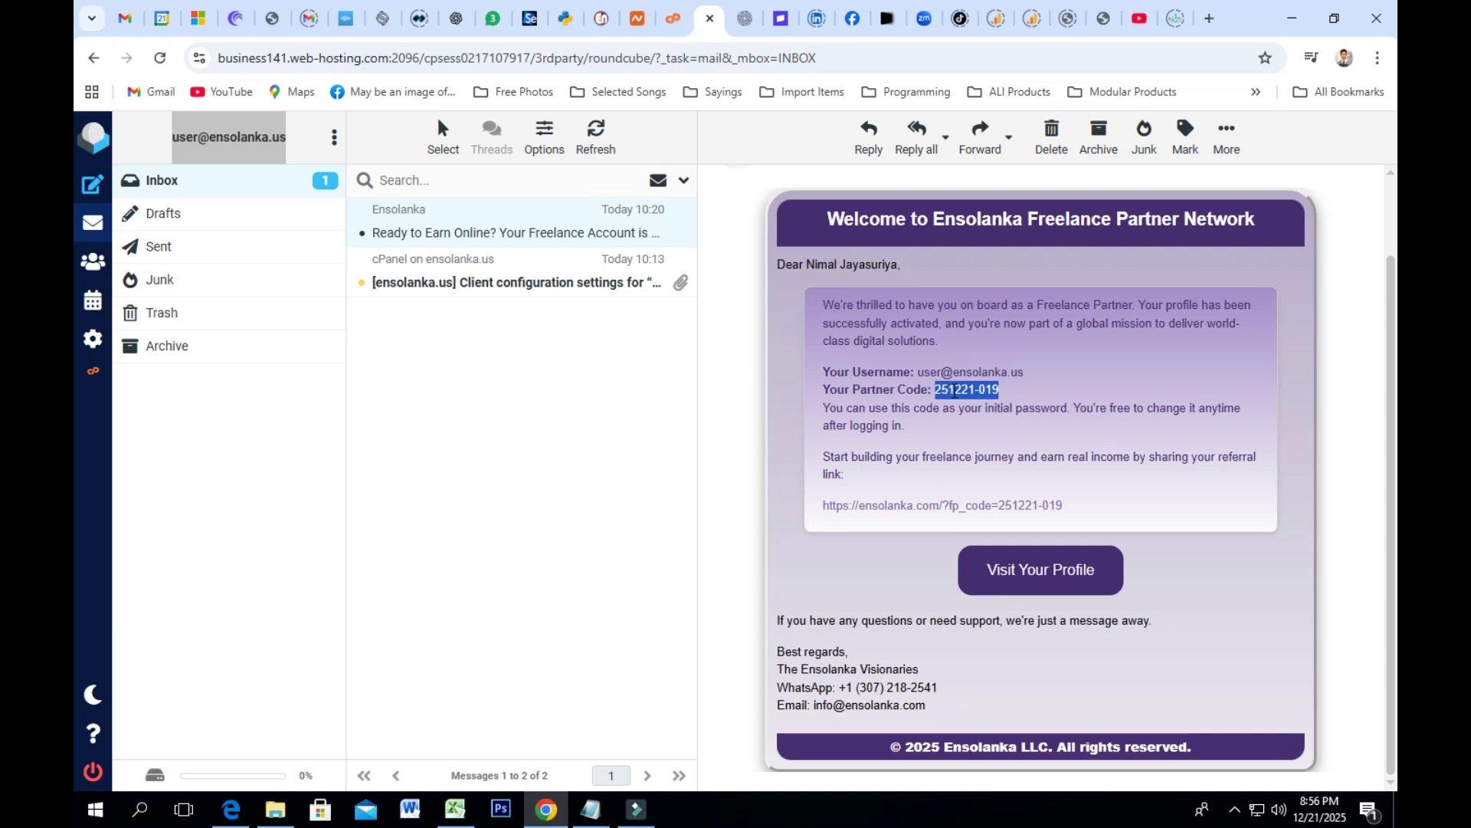
Step: Log out of the Ensolanka profile and copy the username from the welcome email
{"action": "left_click", "coordinate": [602, 18]}
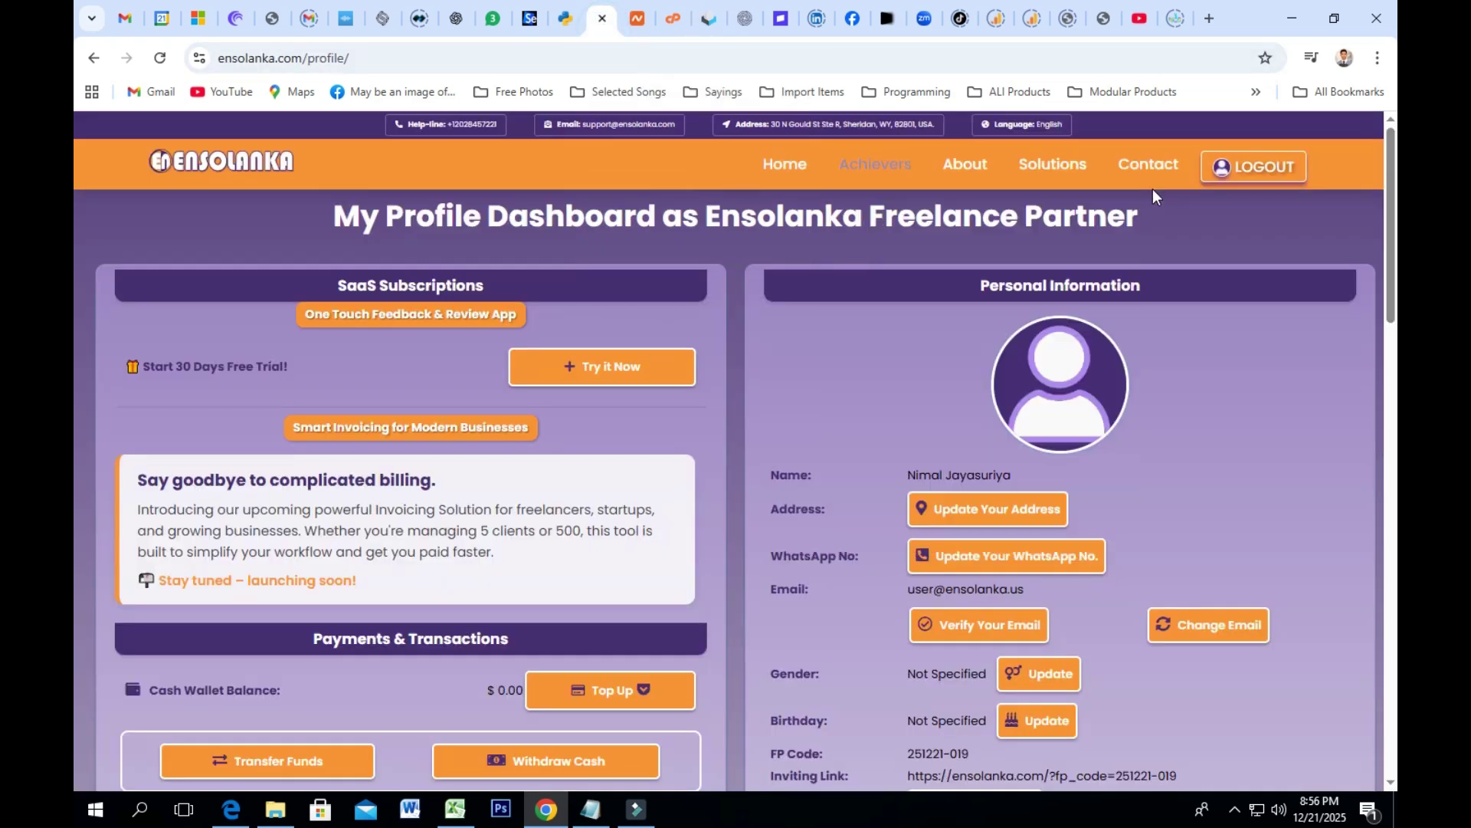
{"action": "left_click", "coordinate": [1254, 166]}
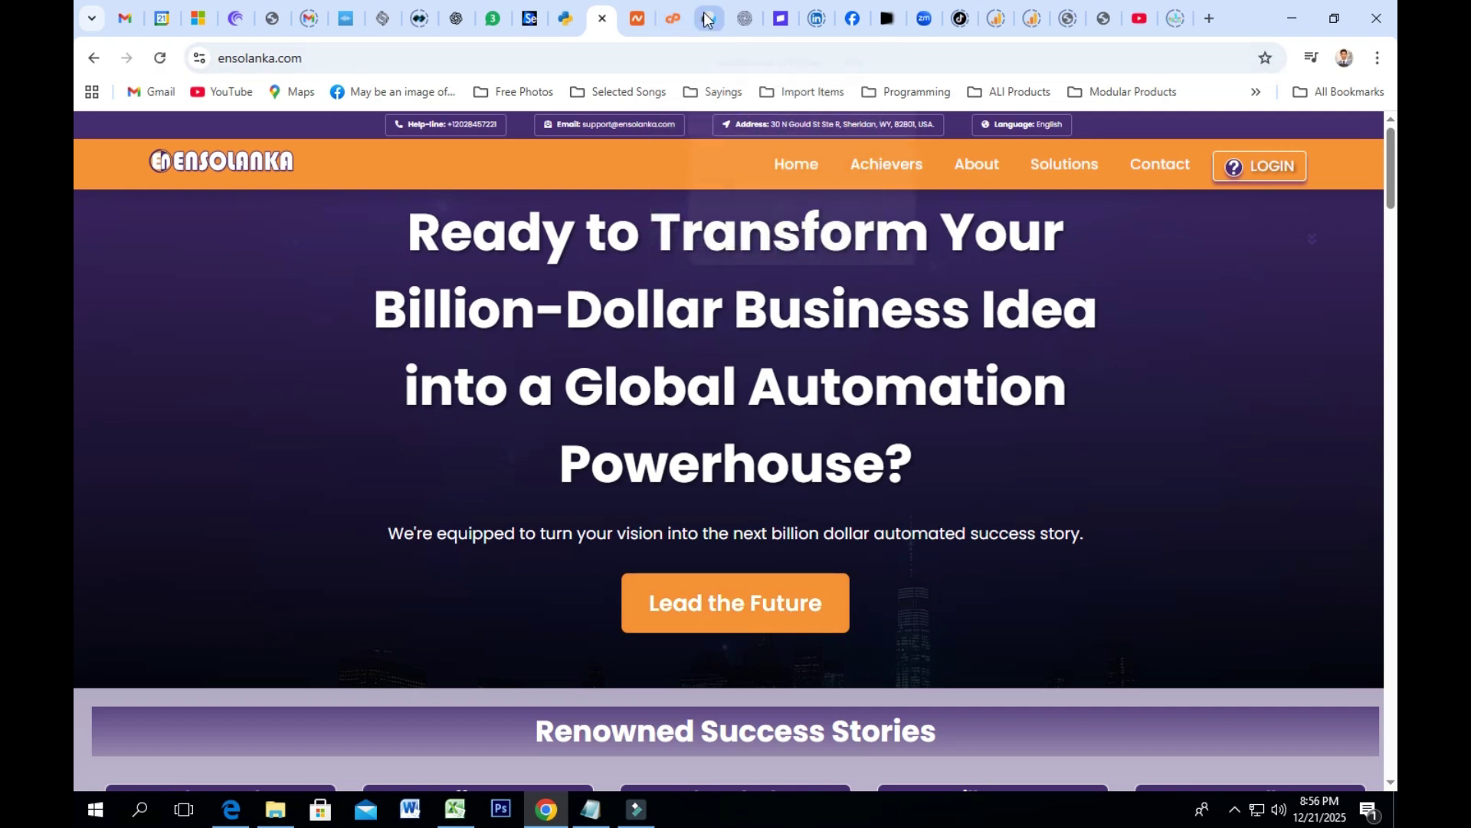
{"action": "left_click", "coordinate": [707, 19]}
{"action": "left_click", "coordinate": [1025, 387]}
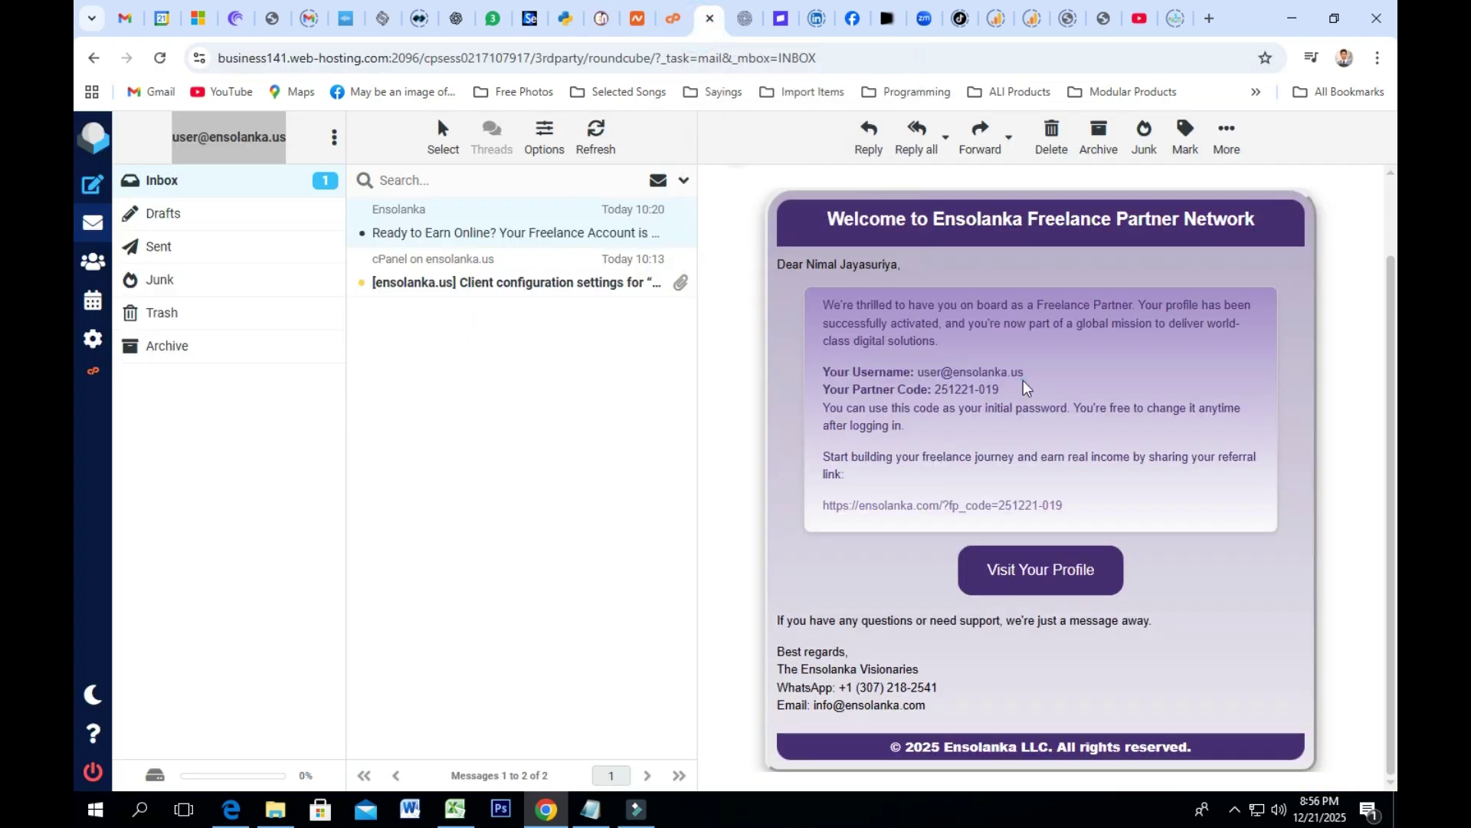
{"action": "left_click_drag", "start_coordinate": [1027, 372], "coordinate": [922, 371]}
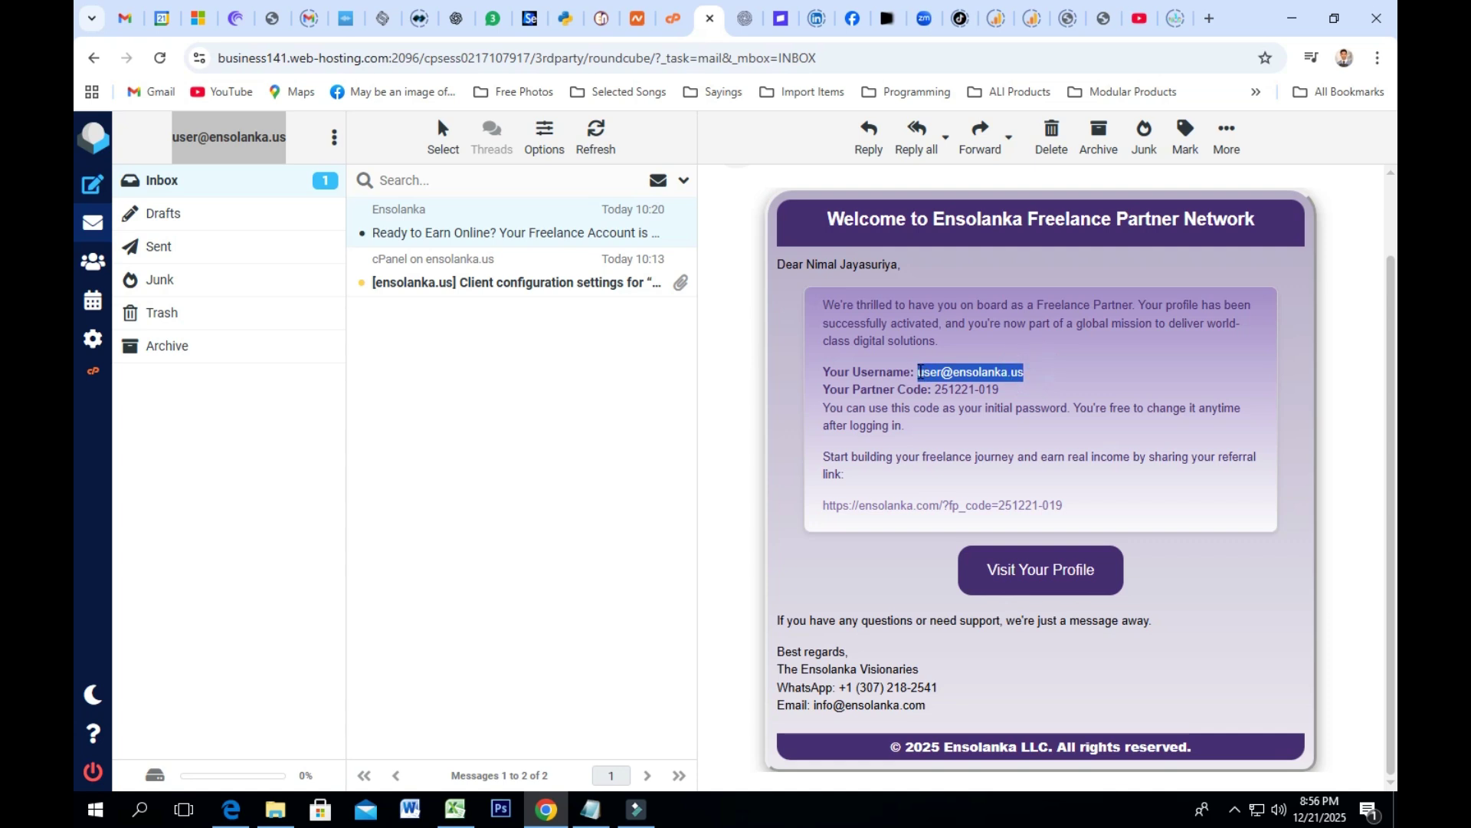
{"action": "right_click", "coordinate": [919, 371]}
{"action": "left_click", "coordinate": [954, 391]}
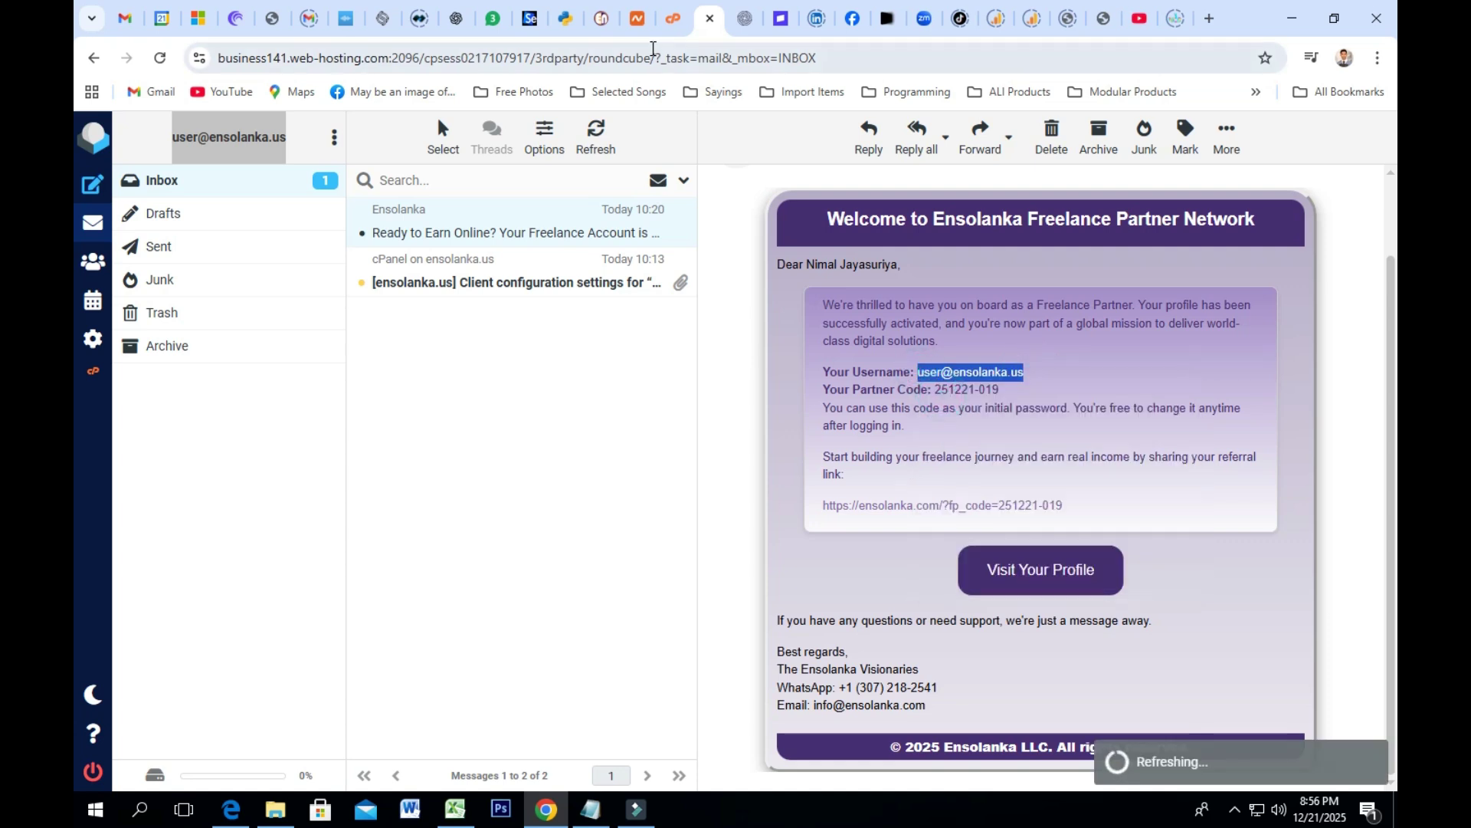
Step: Open the Ensolanka login page and paste the username into the Username field
{"action": "left_click", "coordinate": [601, 20]}
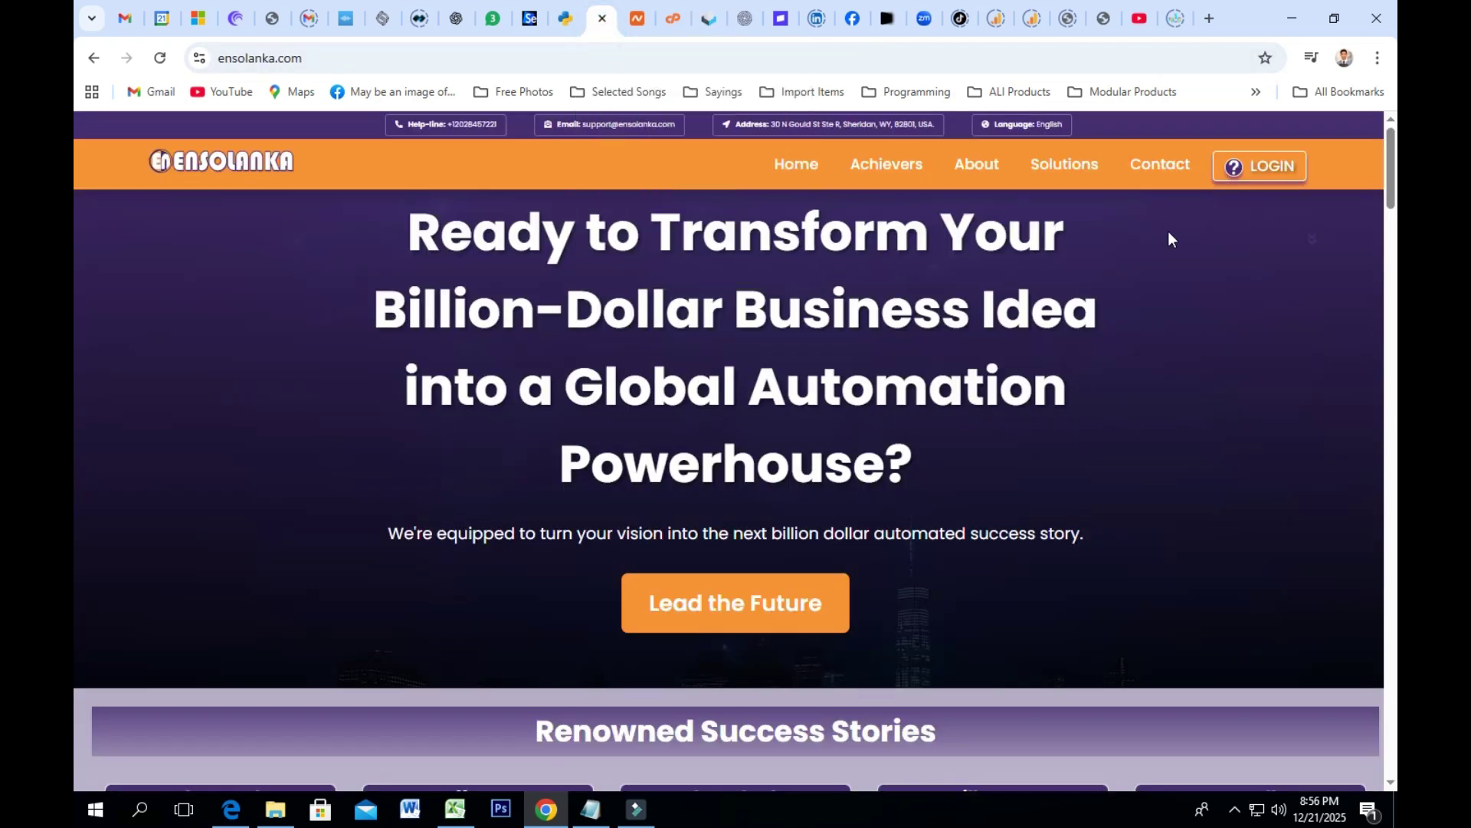
{"action": "left_click", "coordinate": [1261, 167]}
{"action": "left_click", "coordinate": [607, 331]}
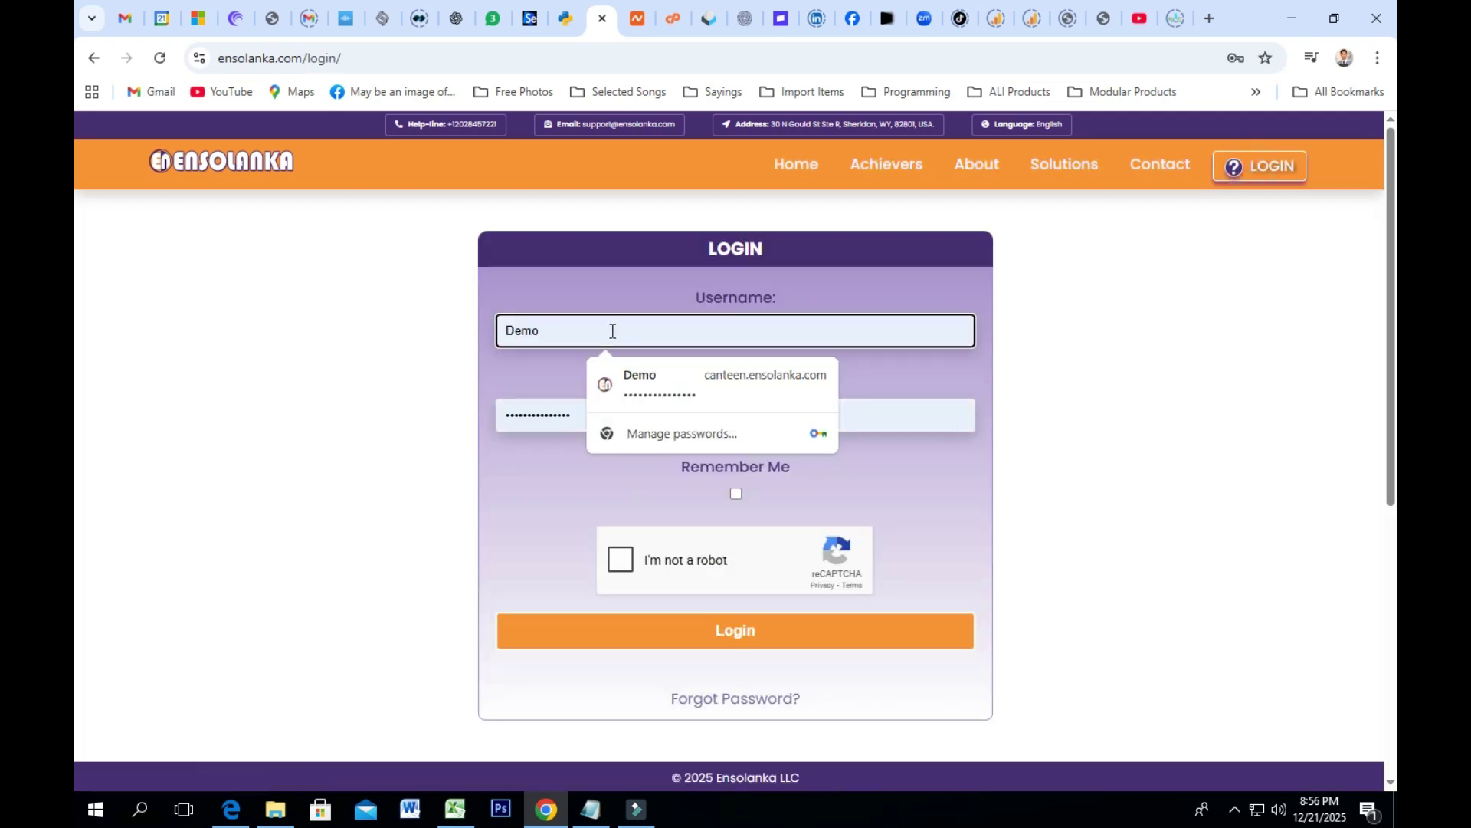
{"action": "left_click", "coordinate": [549, 330]}
{"action": "right_click", "coordinate": [524, 328]}
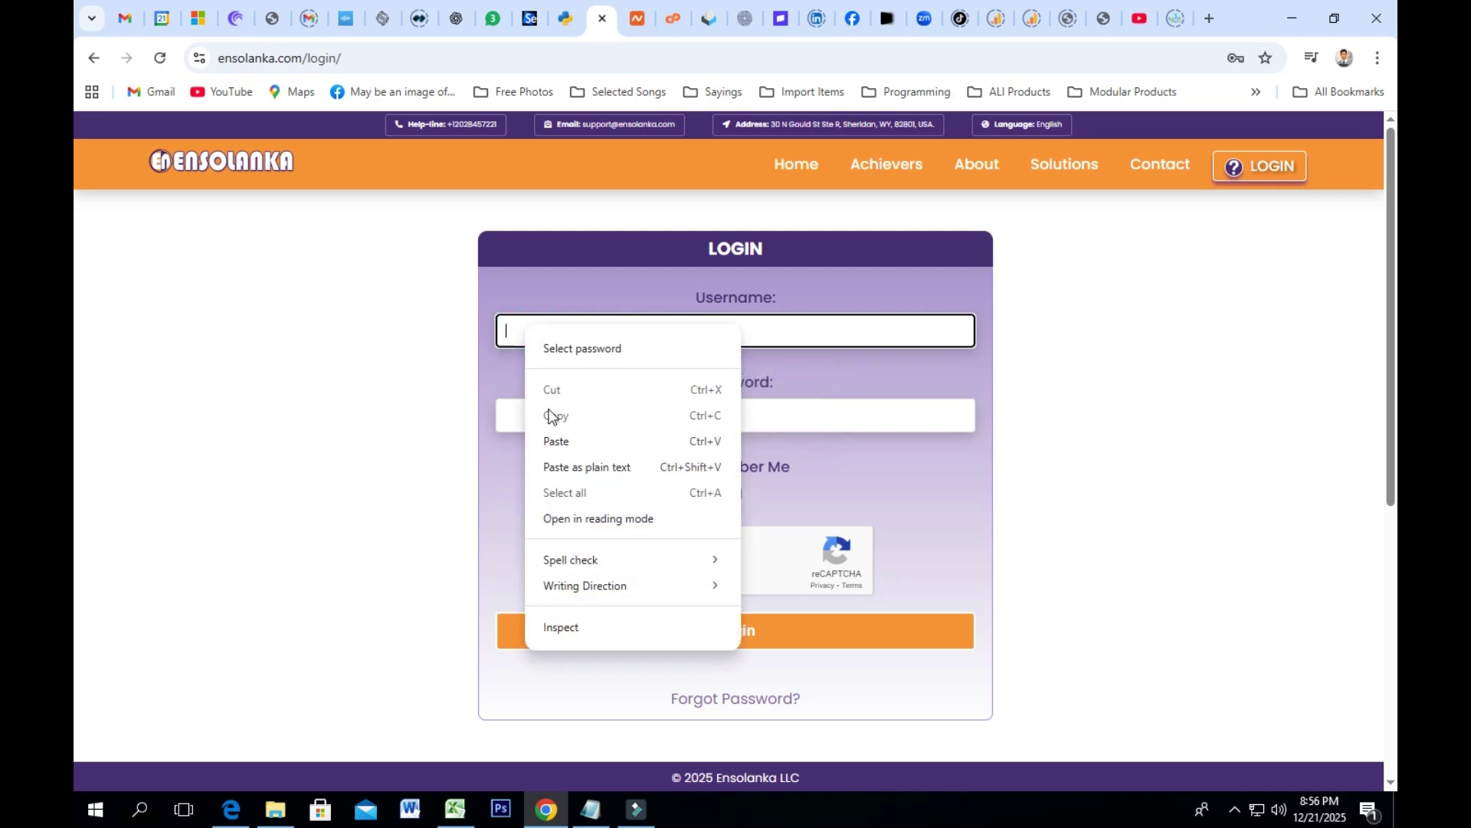
{"action": "left_click", "coordinate": [560, 443]}
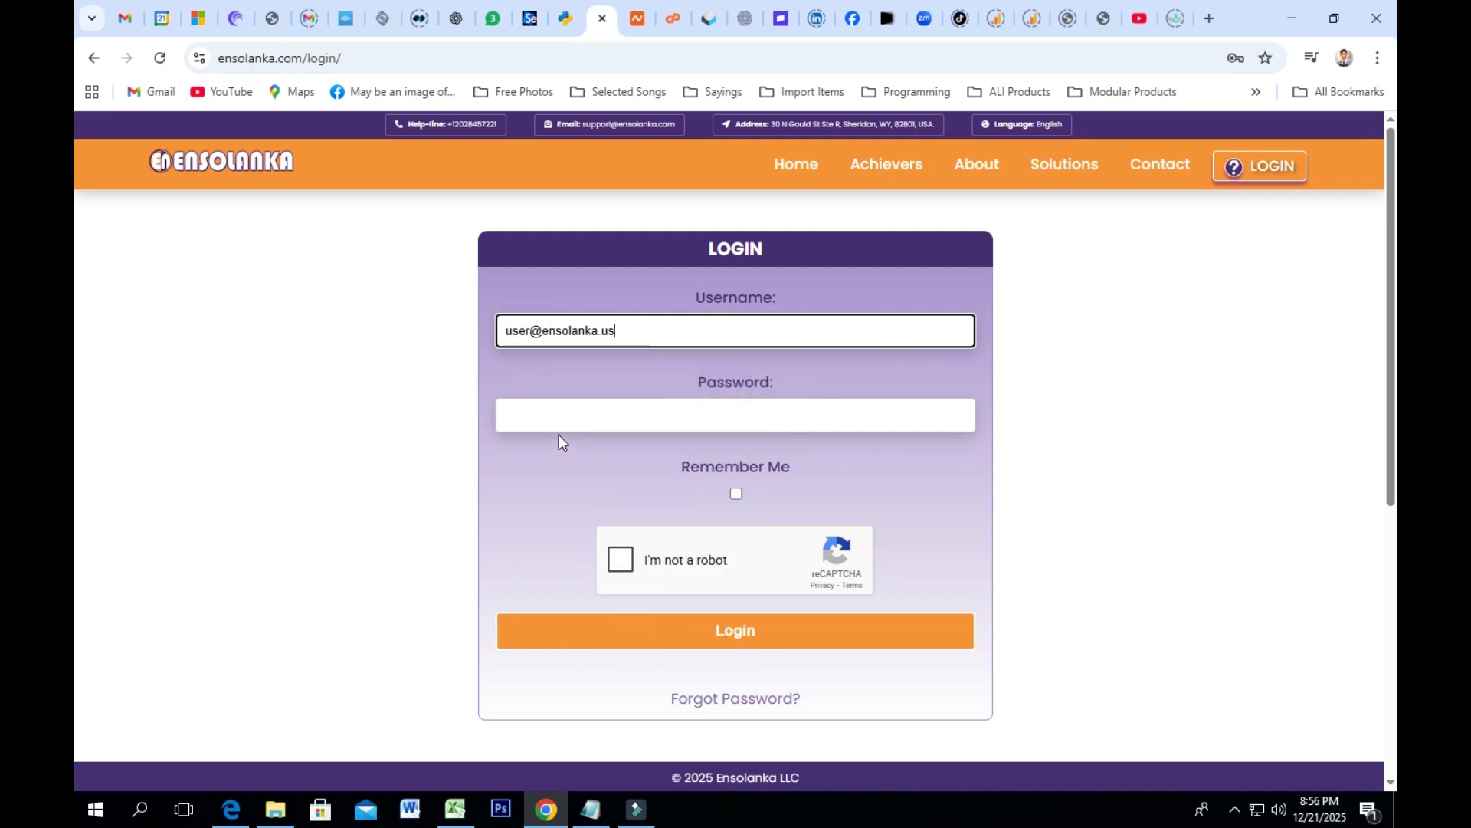
Step: Copy the partner code from the welcome email and paste it as the password
{"action": "left_click", "coordinate": [706, 18]}
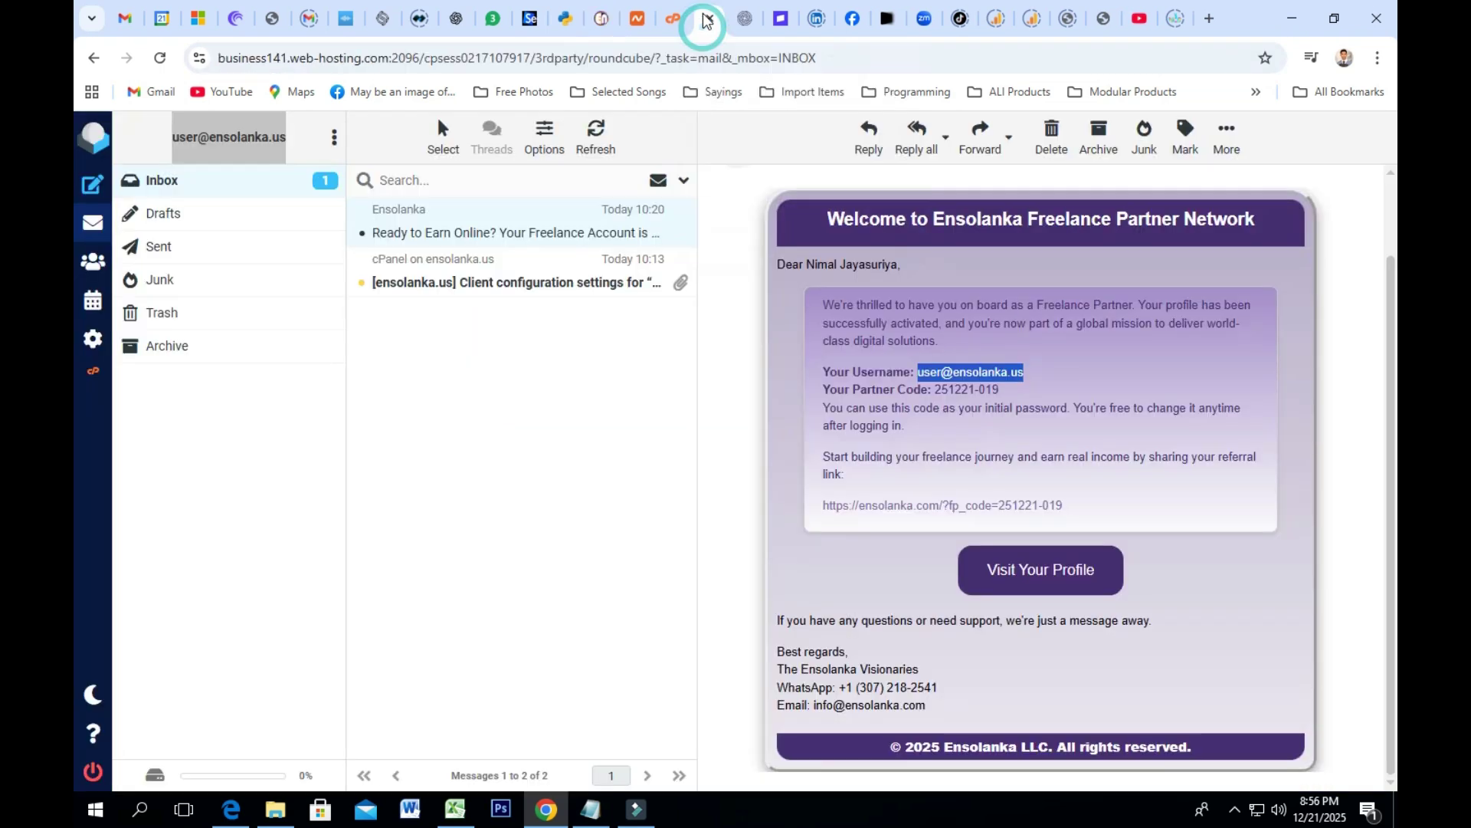
{"action": "left_click_drag", "start_coordinate": [1001, 390], "coordinate": [936, 391]}
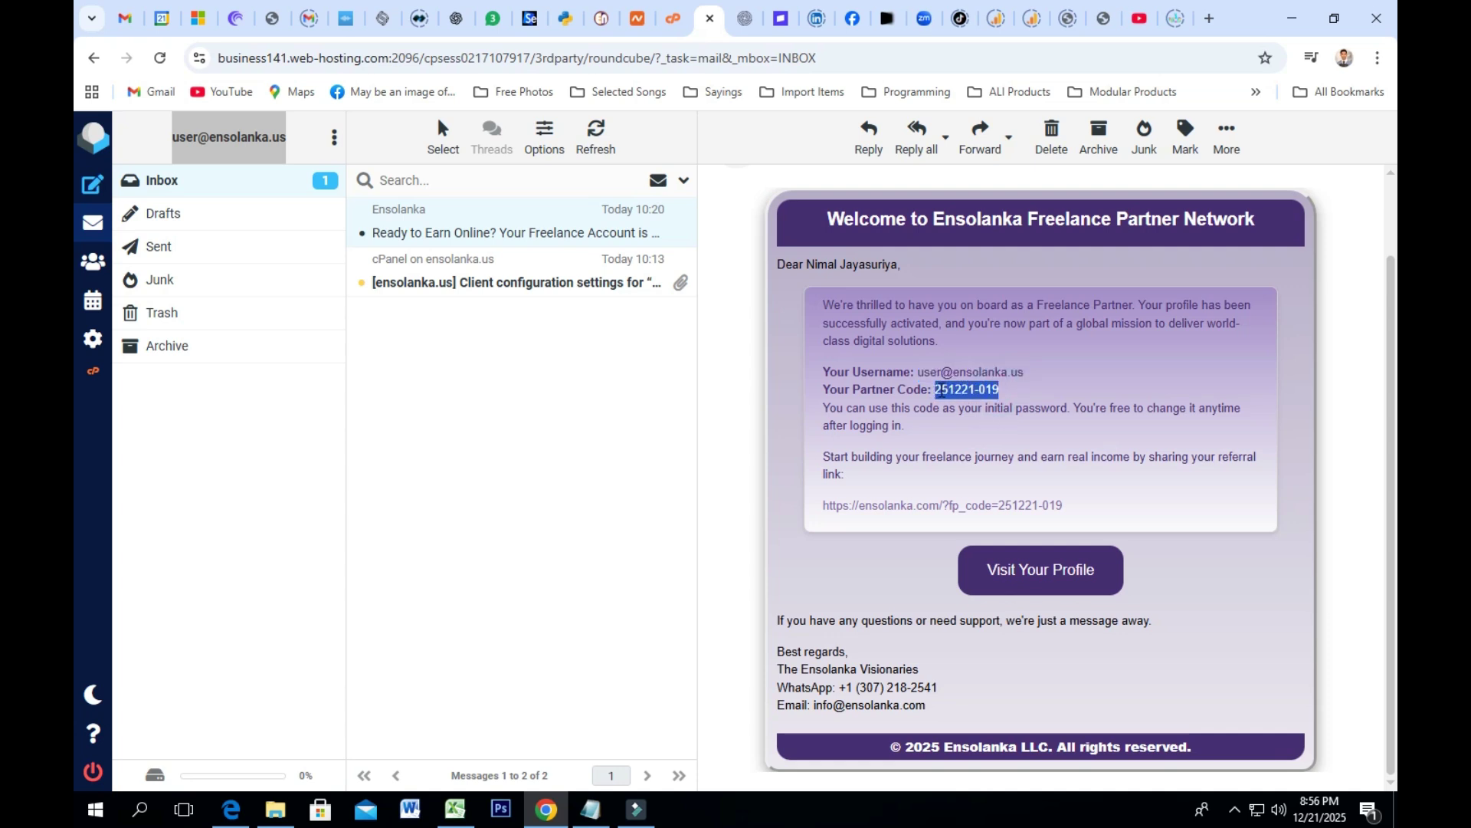
{"action": "right_click", "coordinate": [935, 387]}
{"action": "left_click", "coordinate": [968, 403]}
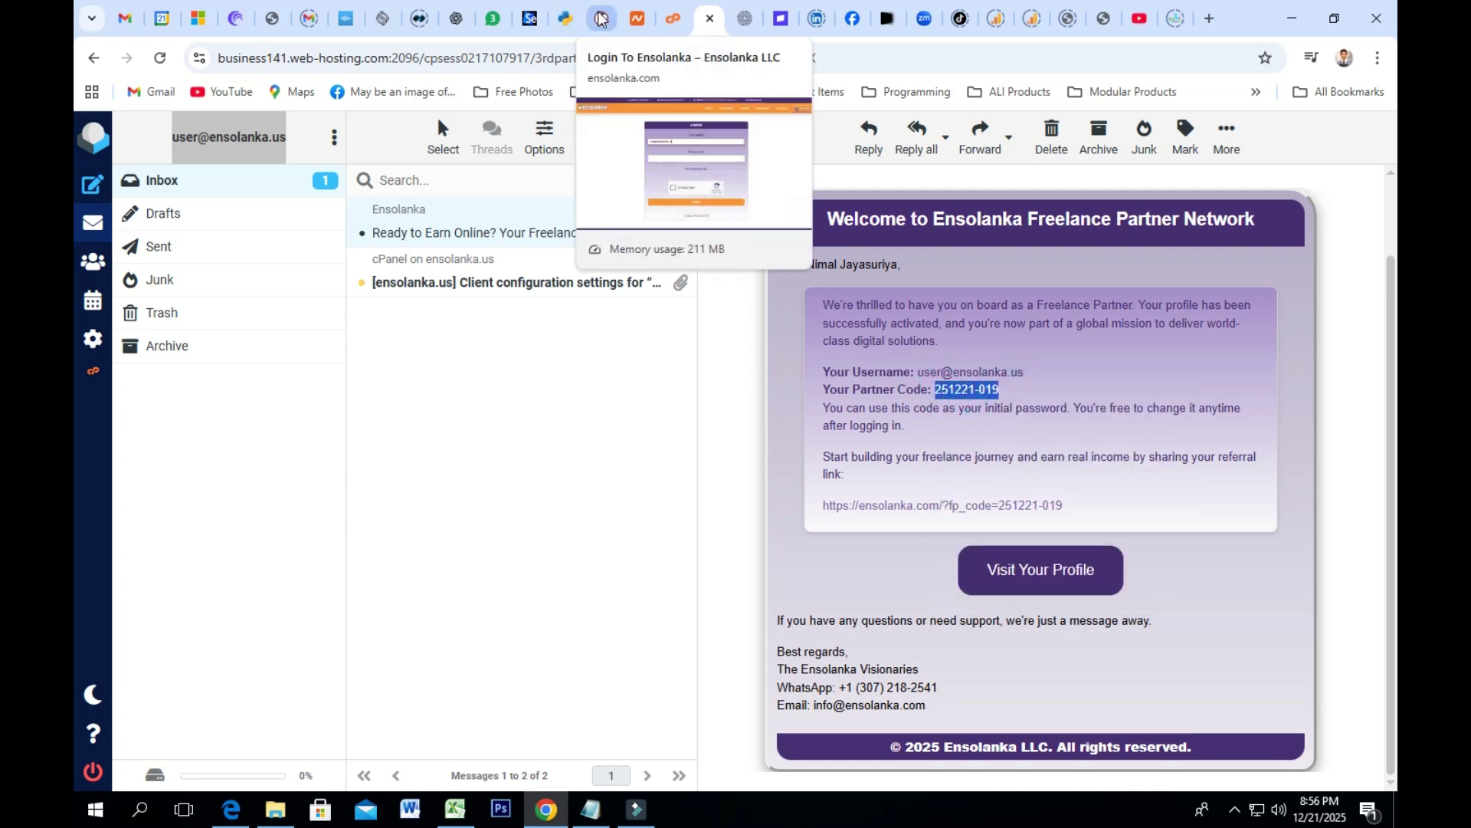
{"action": "left_click", "coordinate": [601, 18]}
{"action": "left_click", "coordinate": [586, 418]}
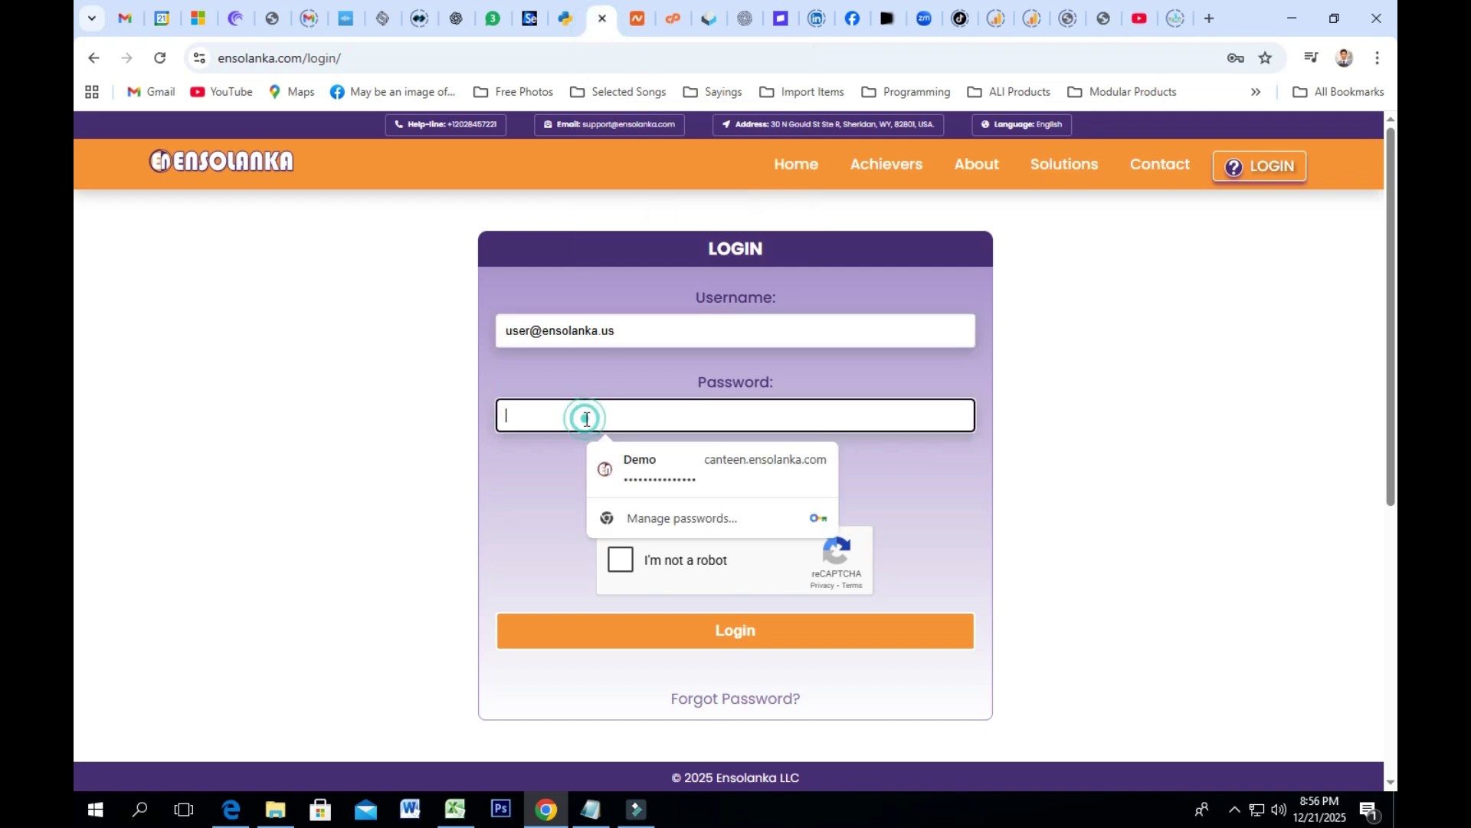
{"action": "right_click", "coordinate": [586, 418]}
{"action": "left_click", "coordinate": [630, 555]}
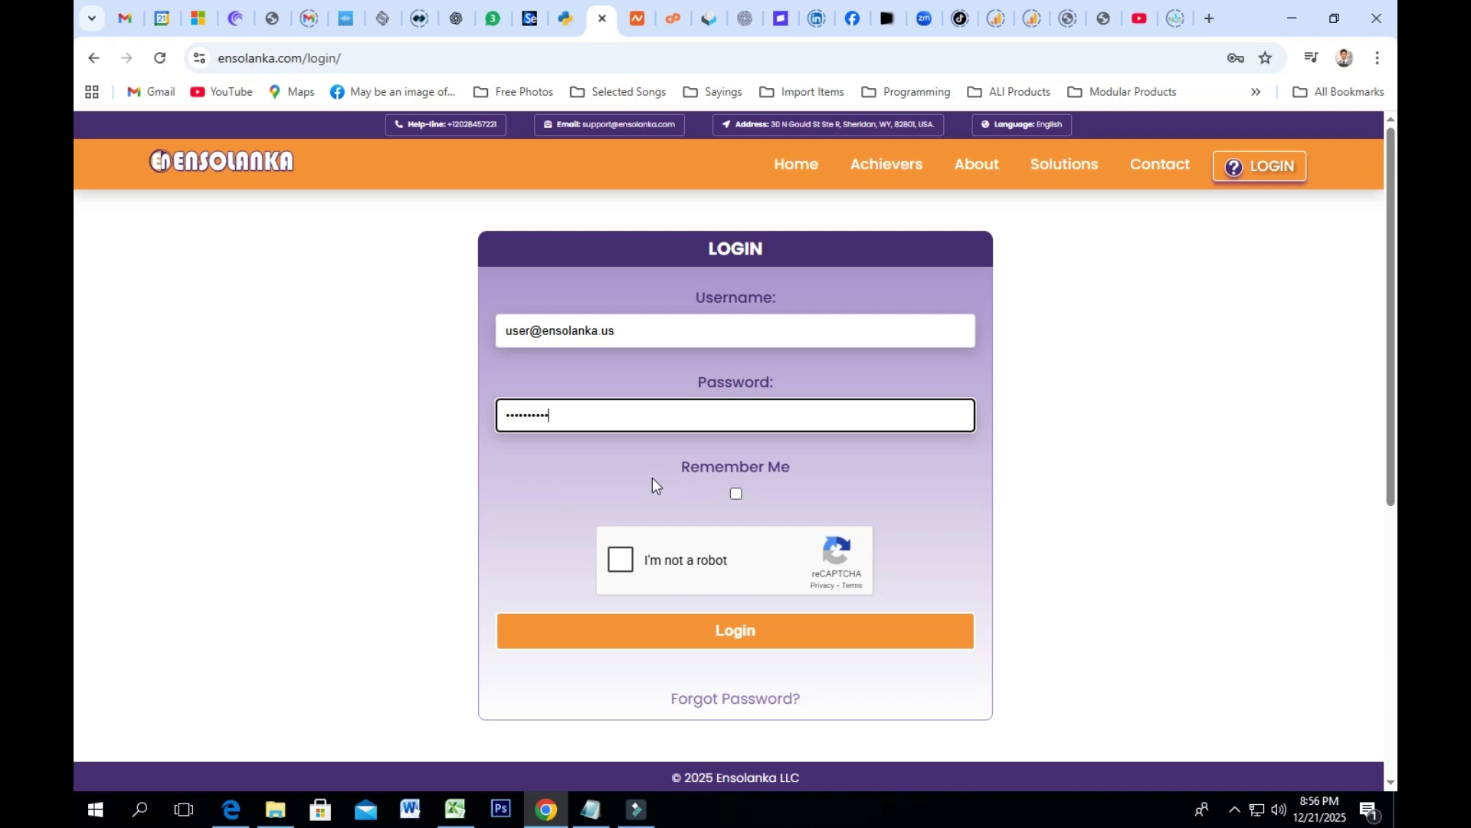
Step: Enable Remember Me, pass the reCAPTCHA, log in, and look over the Profile Dashboard
{"action": "left_click", "coordinate": [735, 493]}
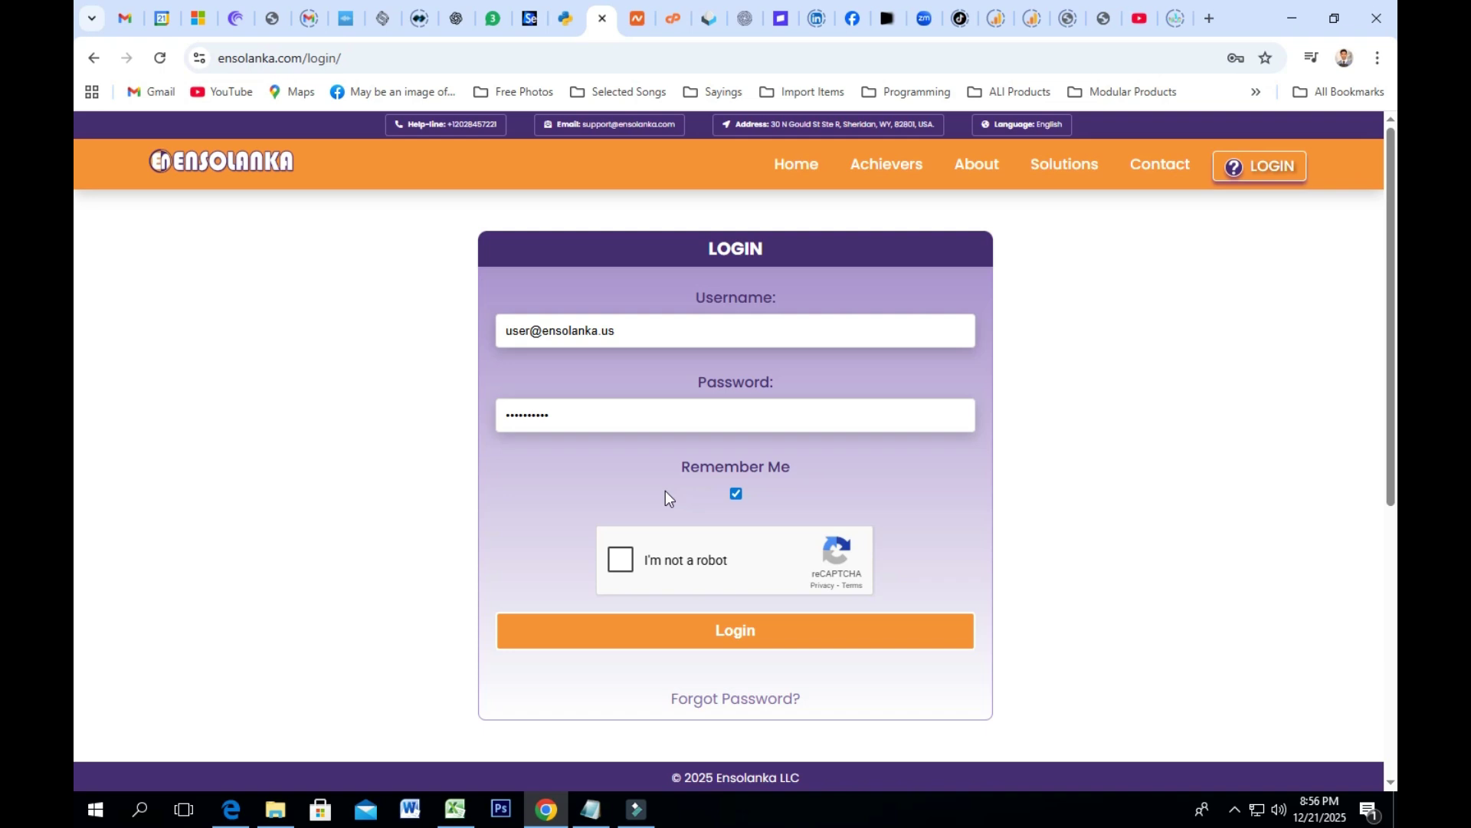
{"action": "left_click", "coordinate": [619, 564]}
{"action": "left_click", "coordinate": [740, 638]}
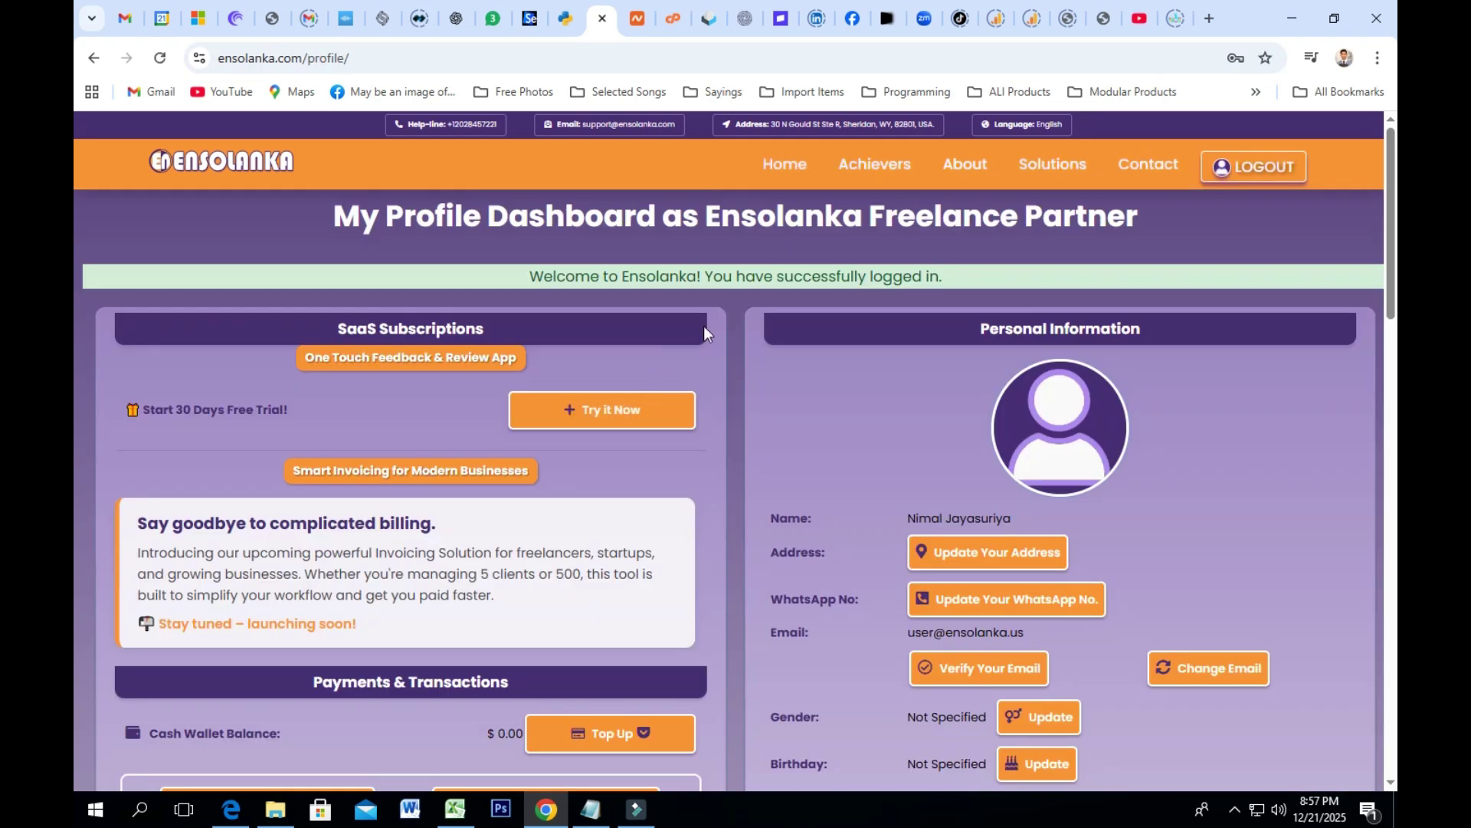
{"action": "scroll", "coordinate": [805, 329], "scroll_direction": "down", "scroll_amount": 10}
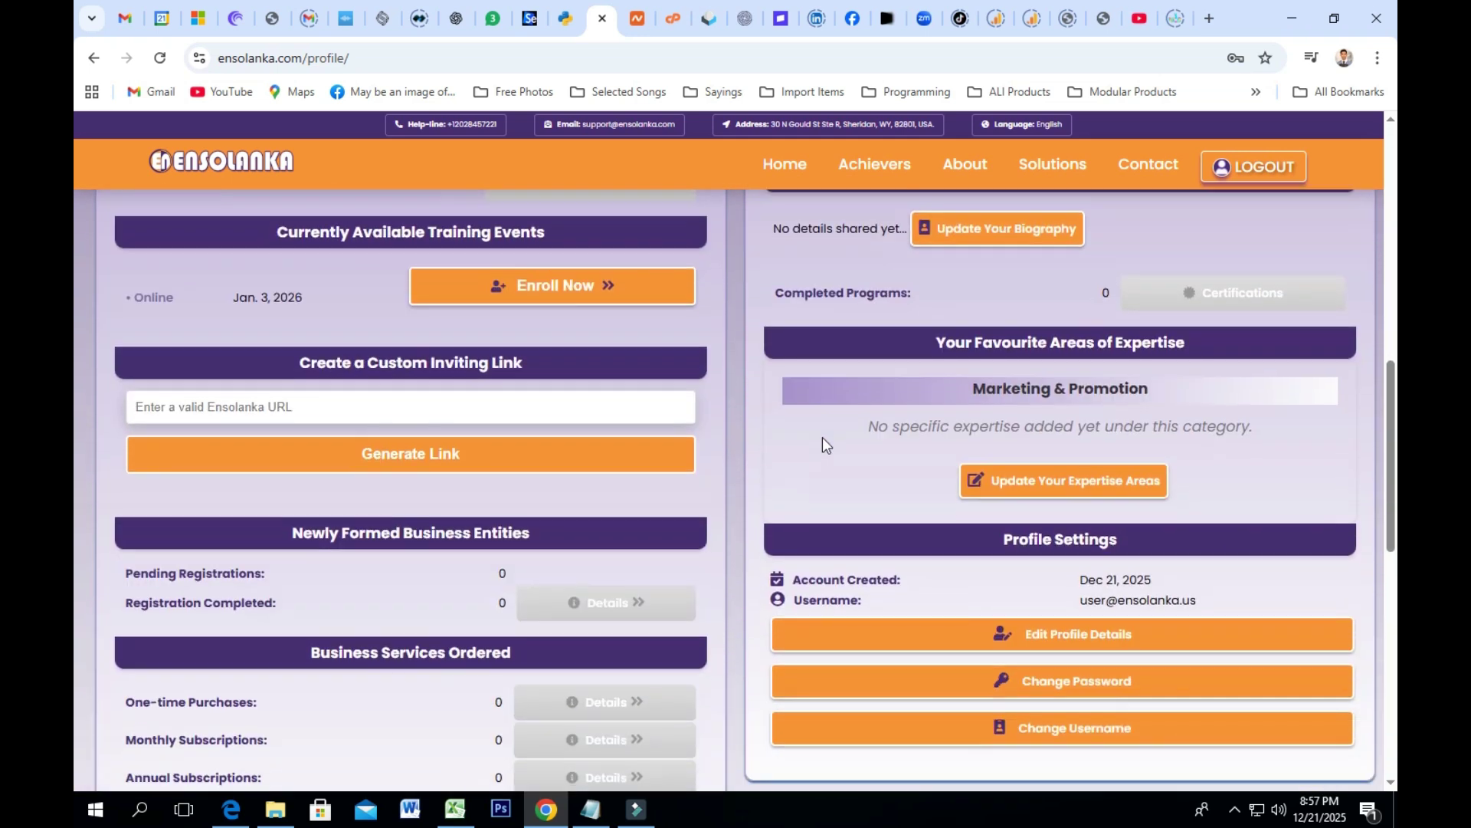
{"action": "scroll", "coordinate": [822, 436], "scroll_direction": "up", "scroll_amount": 9}
{"action": "scroll", "coordinate": [697, 343], "scroll_direction": "down", "scroll_amount": 4}
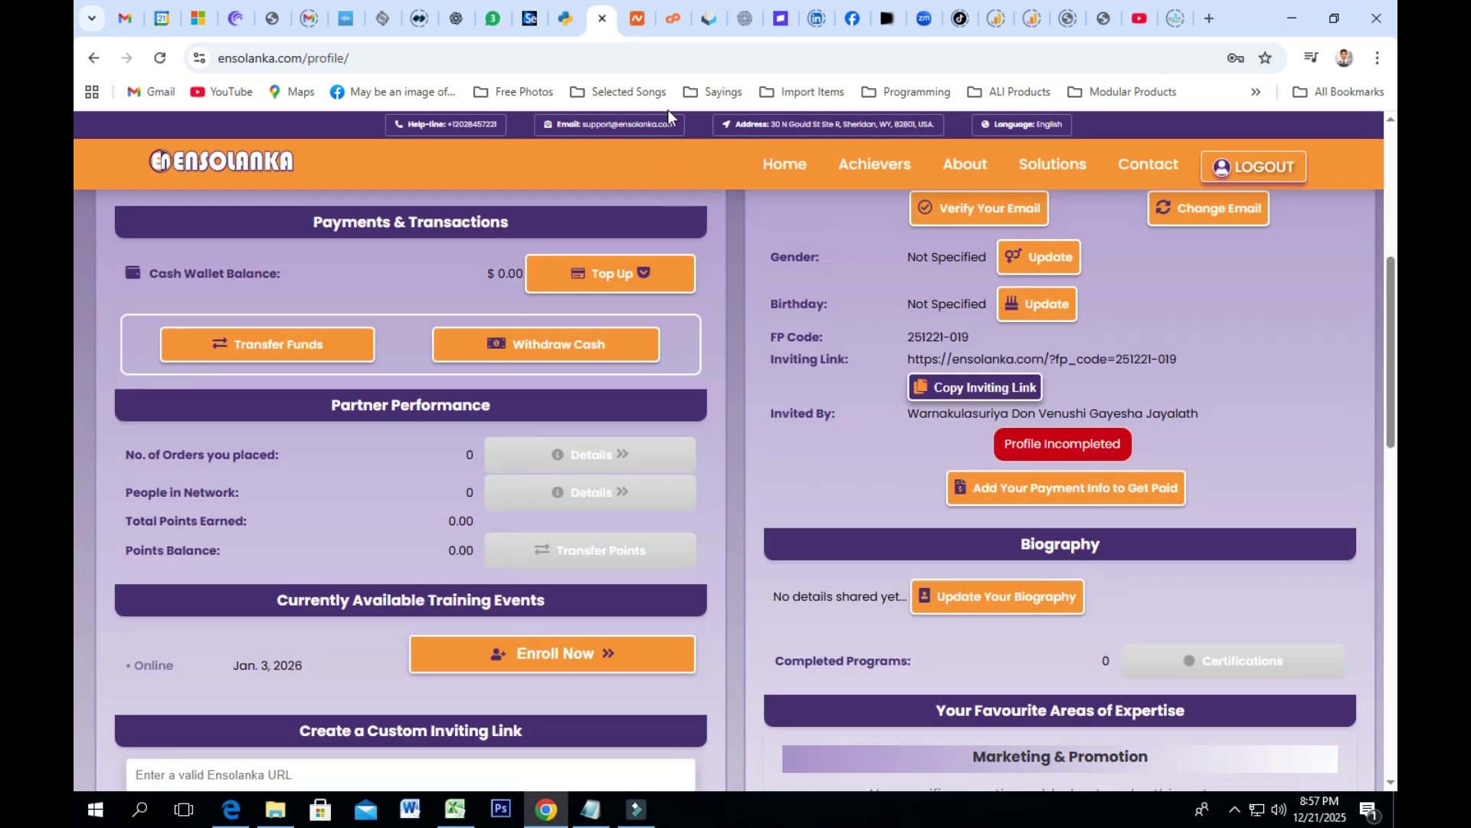
{"action": "left_click", "coordinate": [565, 18]}
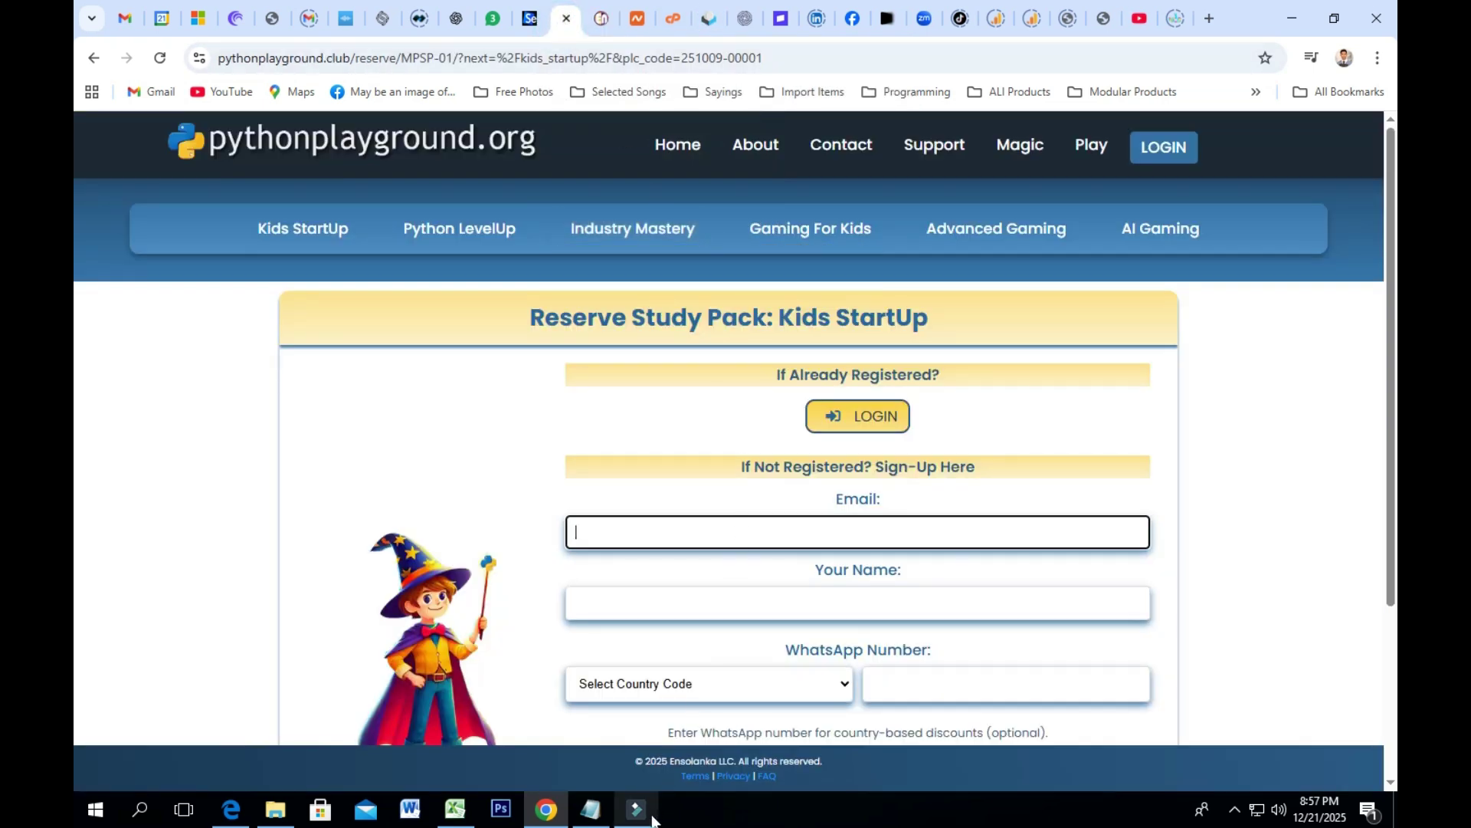
Step: Fill the reservation Email field with the username copied from the welcome email
{"action": "right_click", "coordinate": [607, 531]}
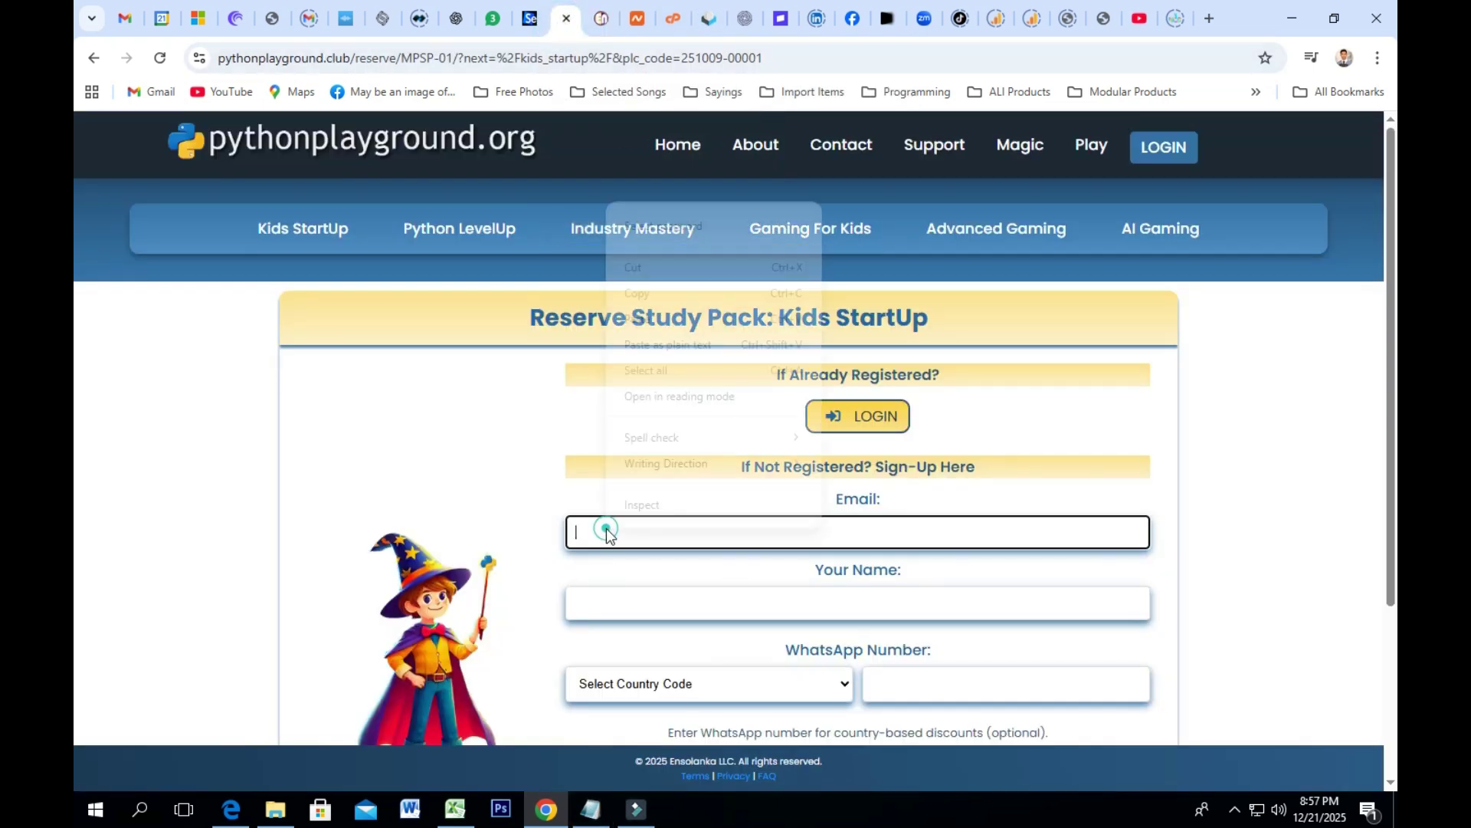
{"action": "left_click", "coordinate": [648, 316]}
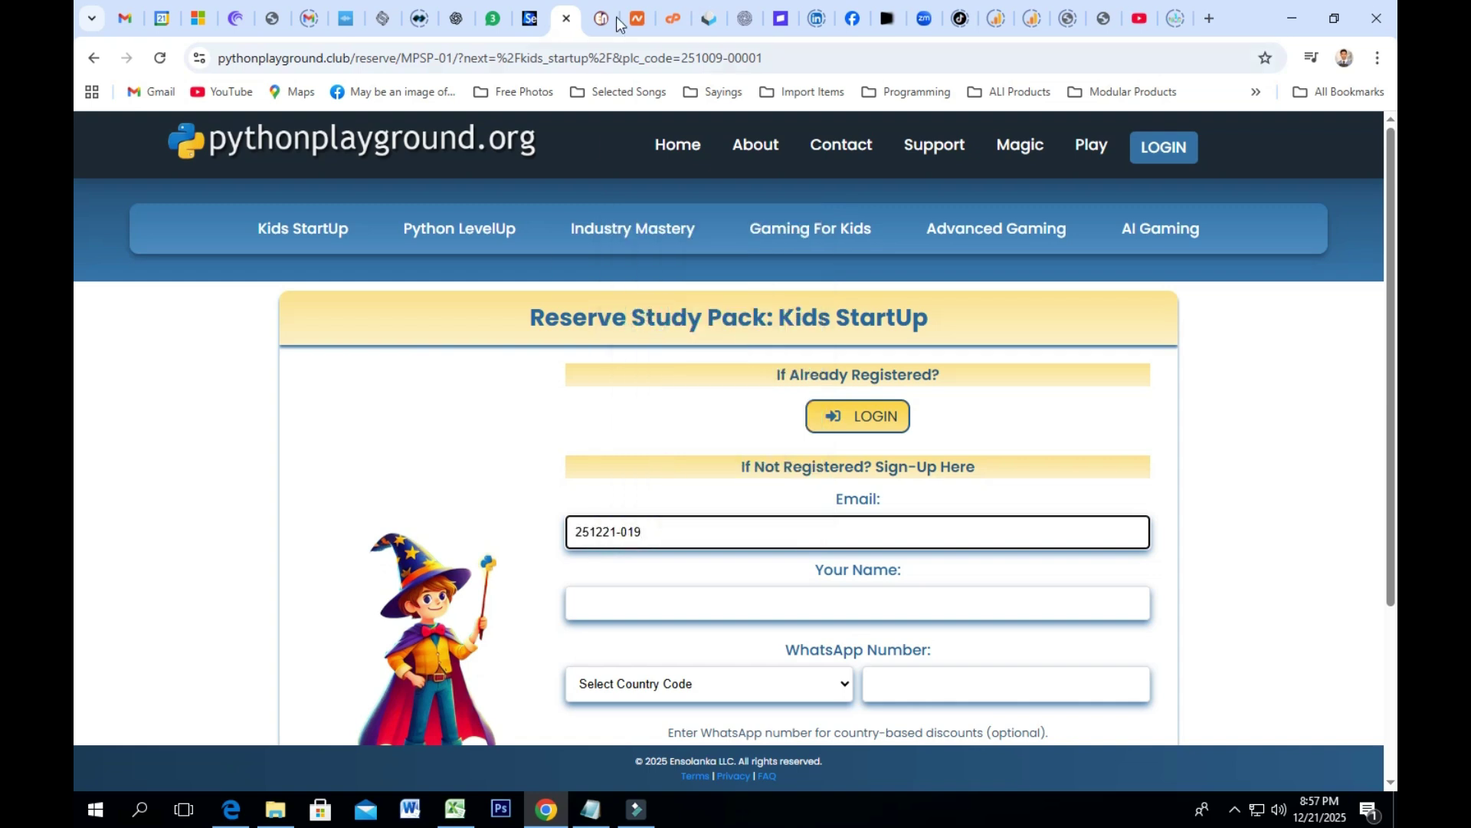
{"action": "left_click", "coordinate": [713, 15]}
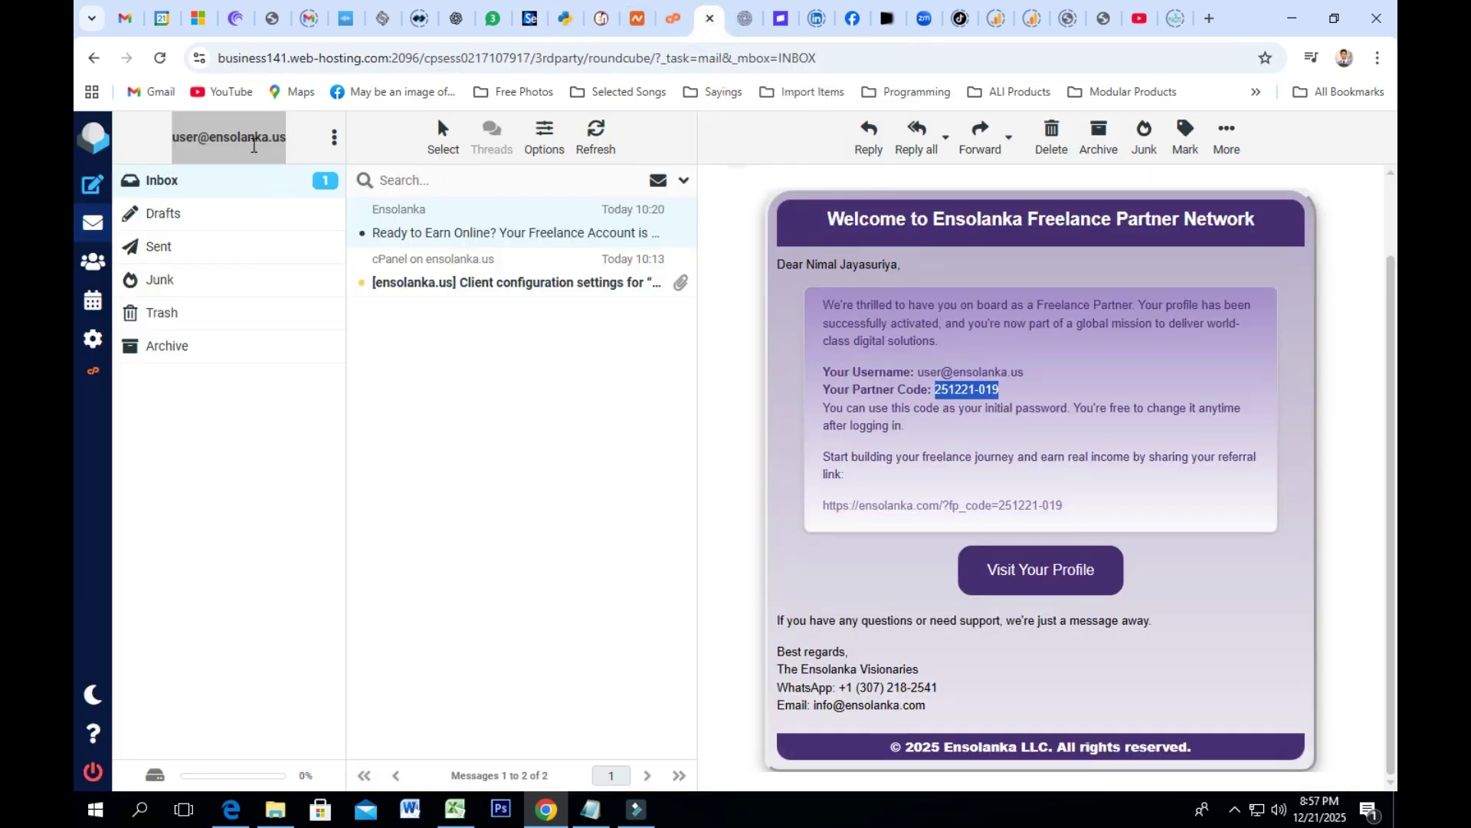
{"action": "left_click", "coordinate": [1025, 374]}
{"action": "left_click_drag", "start_coordinate": [1025, 375], "coordinate": [918, 373]}
{"action": "right_click", "coordinate": [919, 371]}
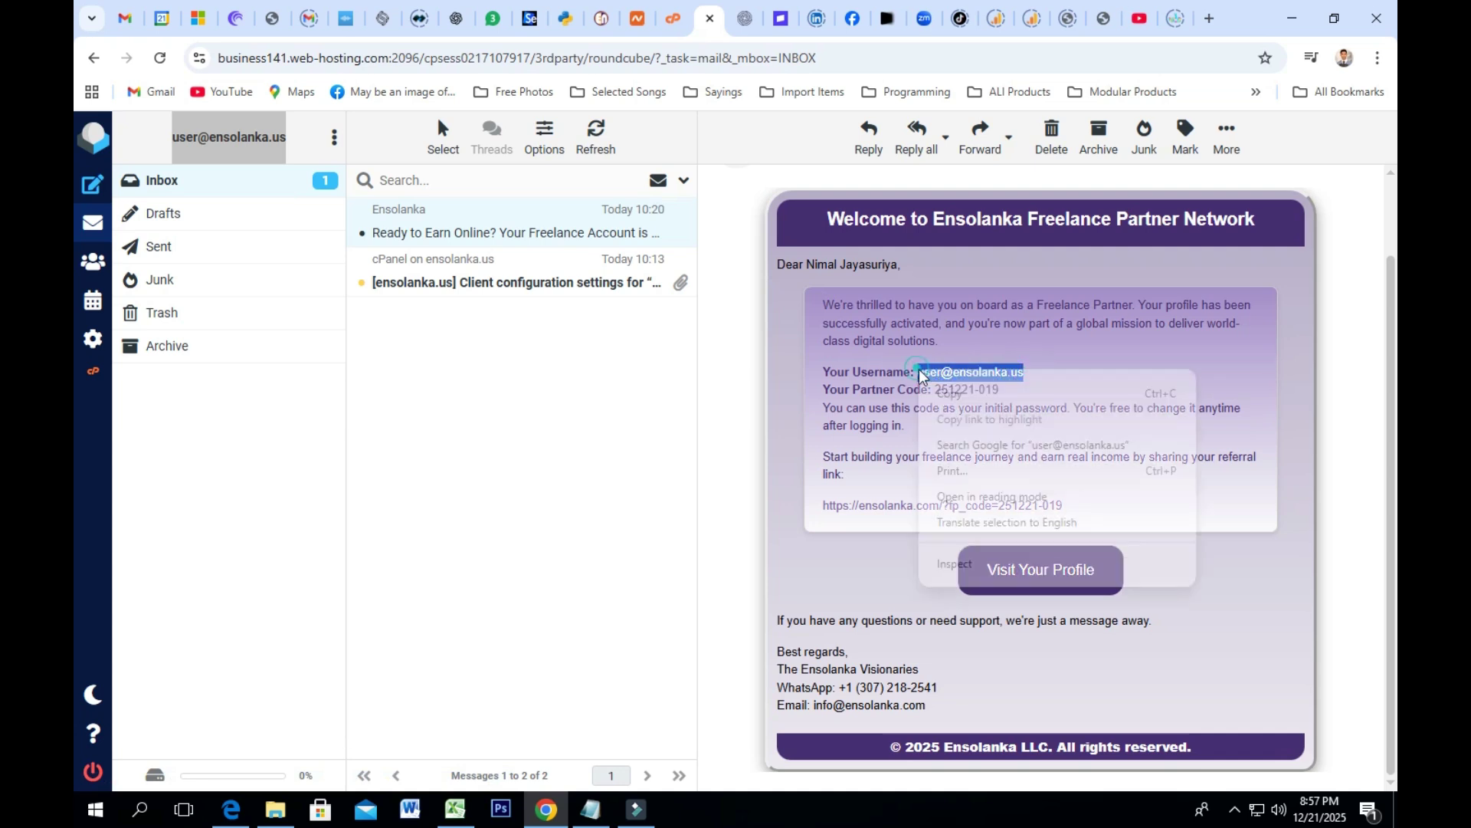
{"action": "left_click", "coordinate": [949, 394]}
{"action": "left_click", "coordinate": [566, 18]}
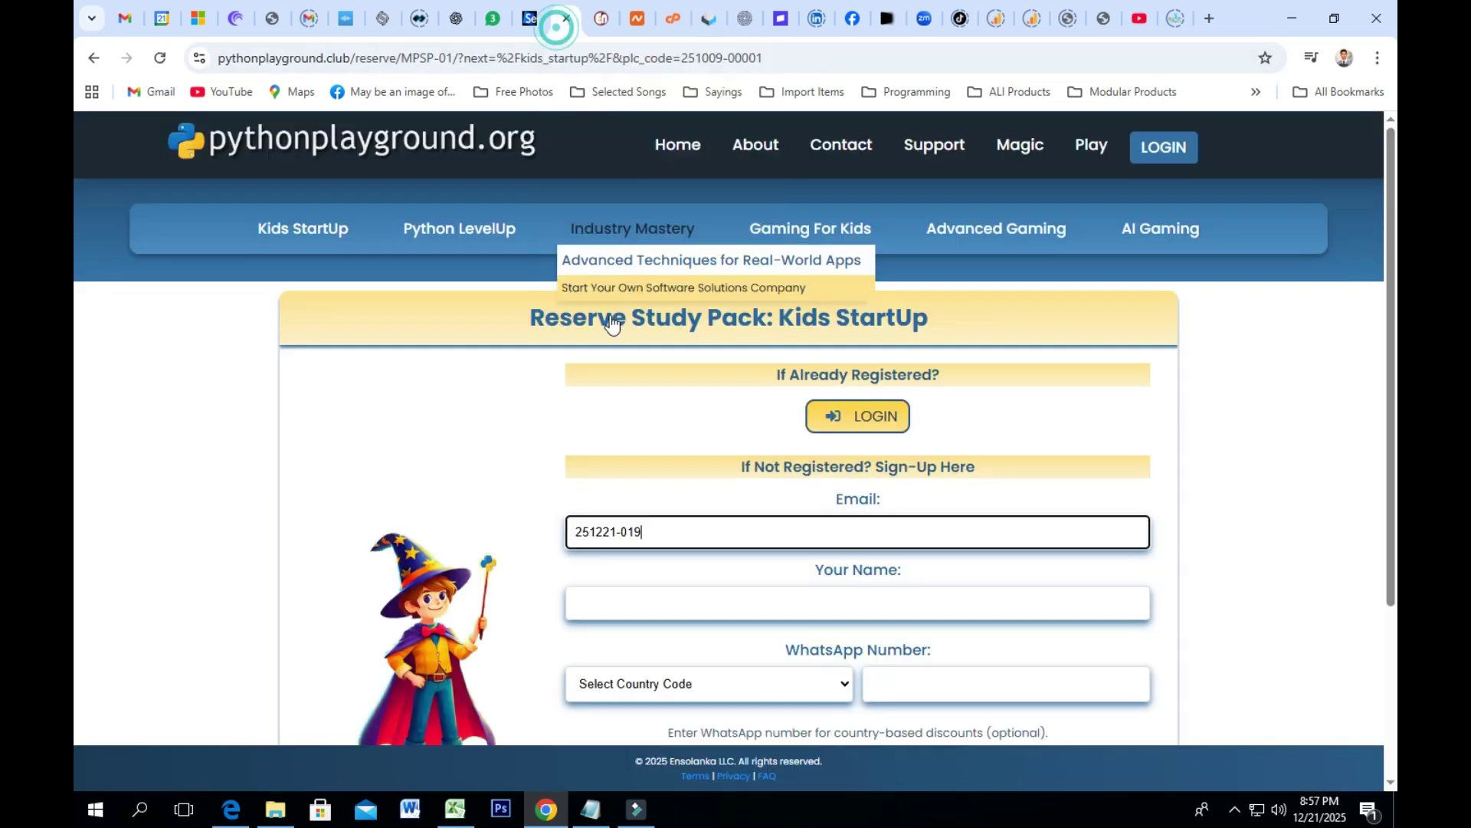
{"action": "left_click_drag", "start_coordinate": [682, 539], "coordinate": [502, 526]}
{"action": "right_click", "coordinate": [609, 529]}
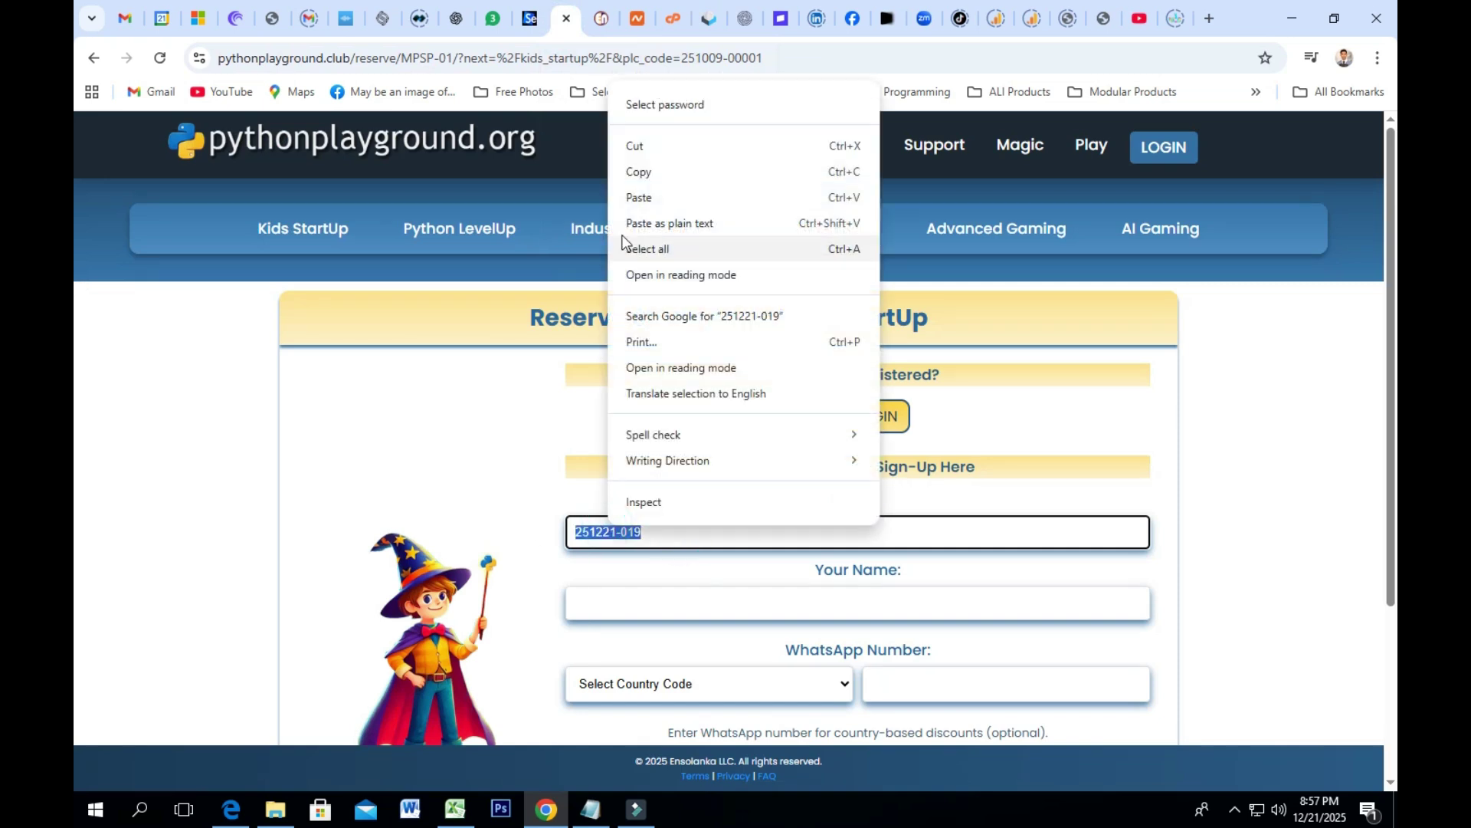
{"action": "left_click", "coordinate": [638, 198]}
Step: Autofill the partner's name, set country code Sri Lanka (+94), and clear the WhatsApp number
{"action": "scroll", "coordinate": [729, 388], "scroll_direction": "down", "scroll_amount": 2}
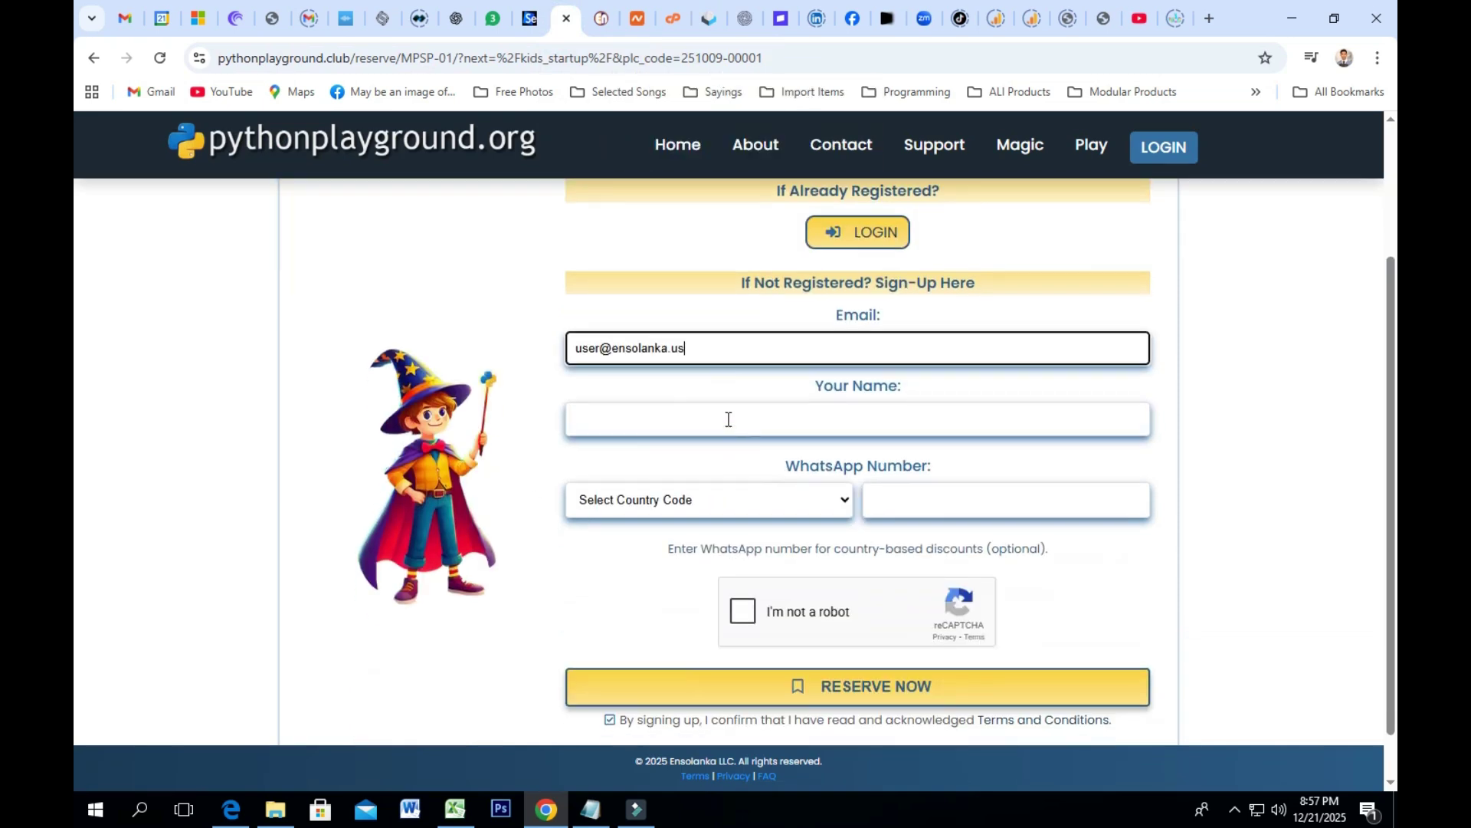
{"action": "left_click", "coordinate": [729, 418]}
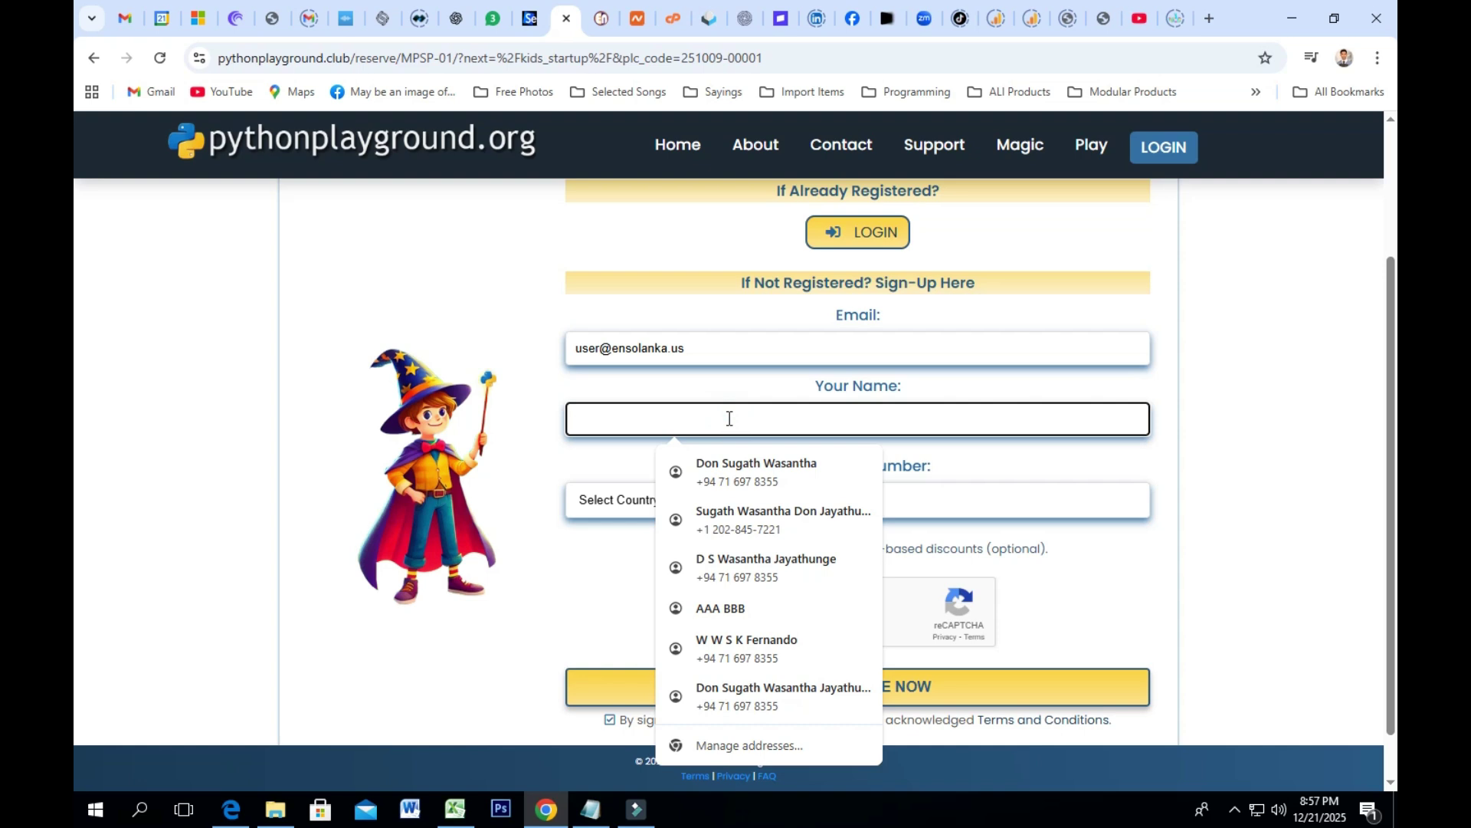
{"action": "type", "text": "Ni"}
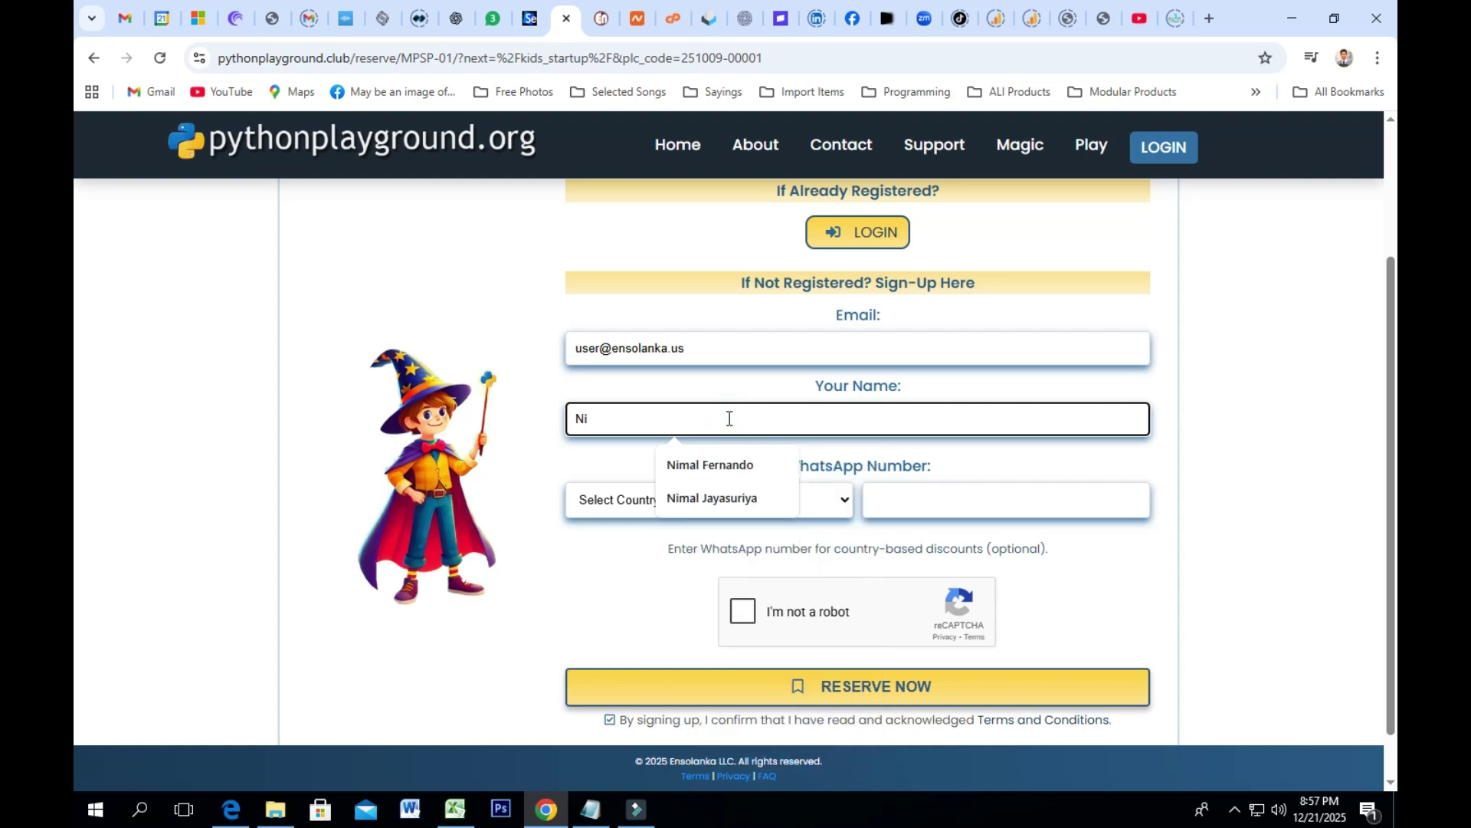
{"action": "left_click", "coordinate": [715, 499]}
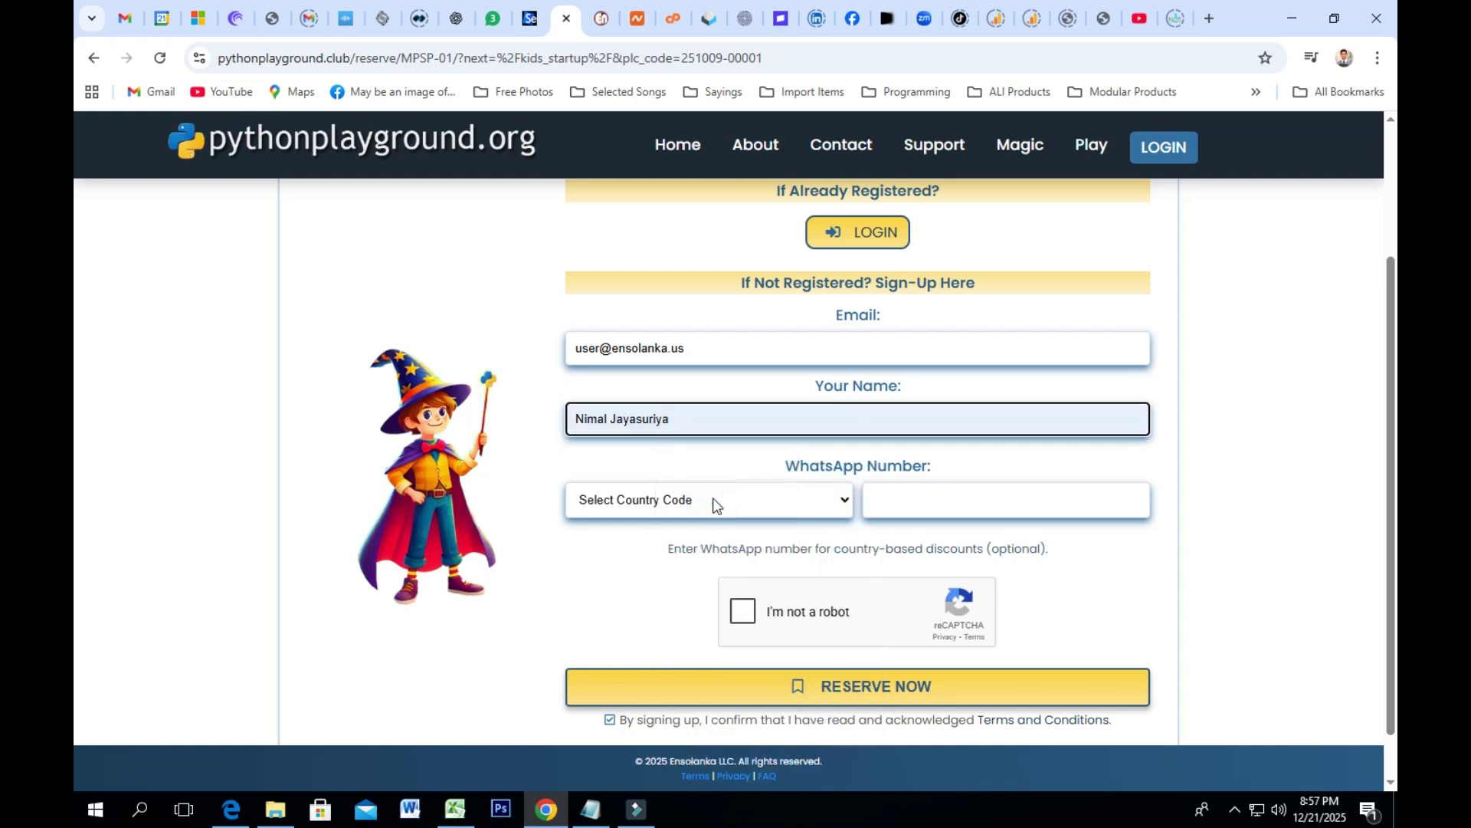
{"action": "left_click", "coordinate": [742, 503]}
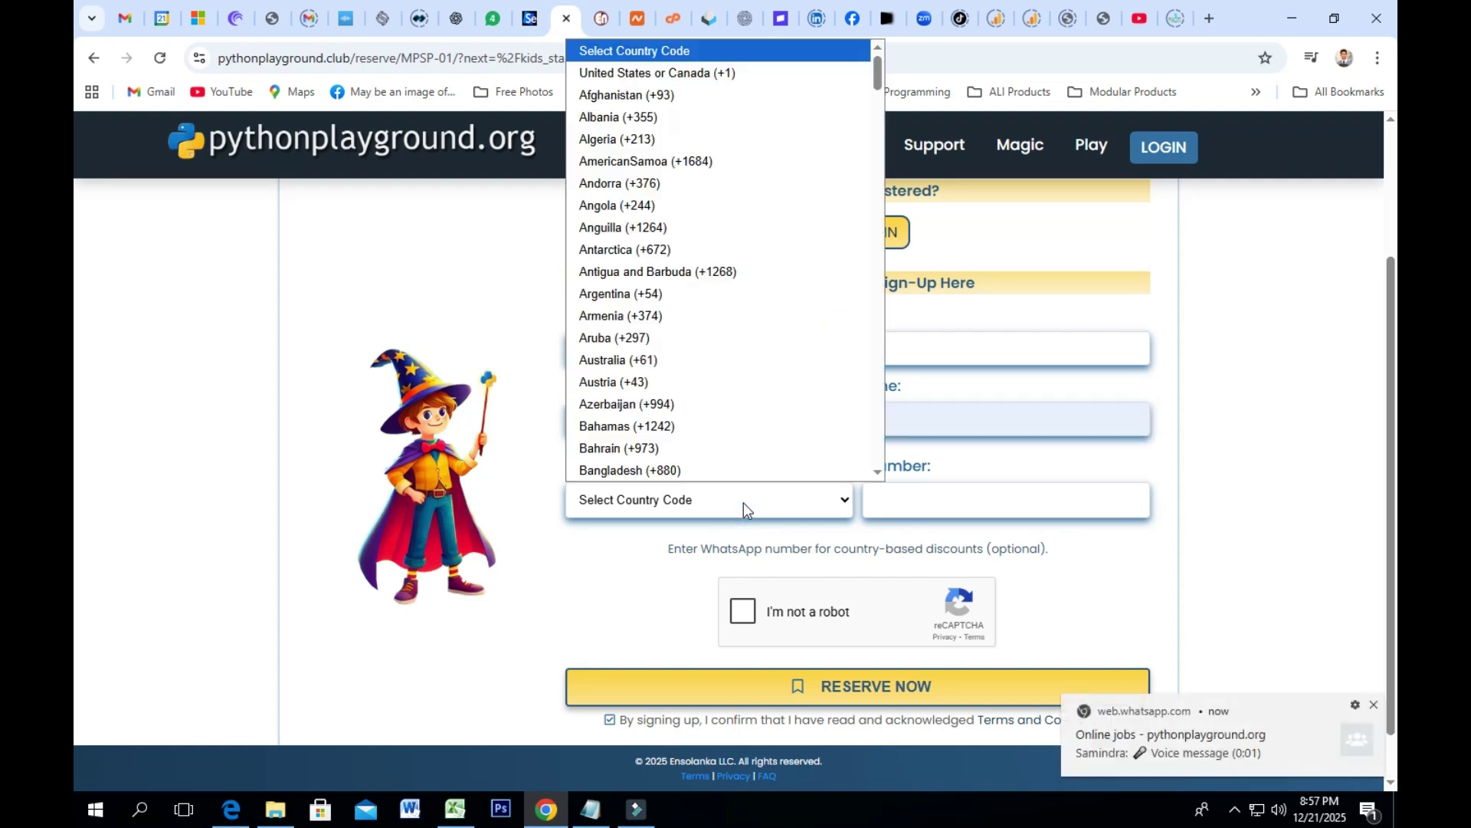
{"action": "left_click", "coordinate": [942, 506]}
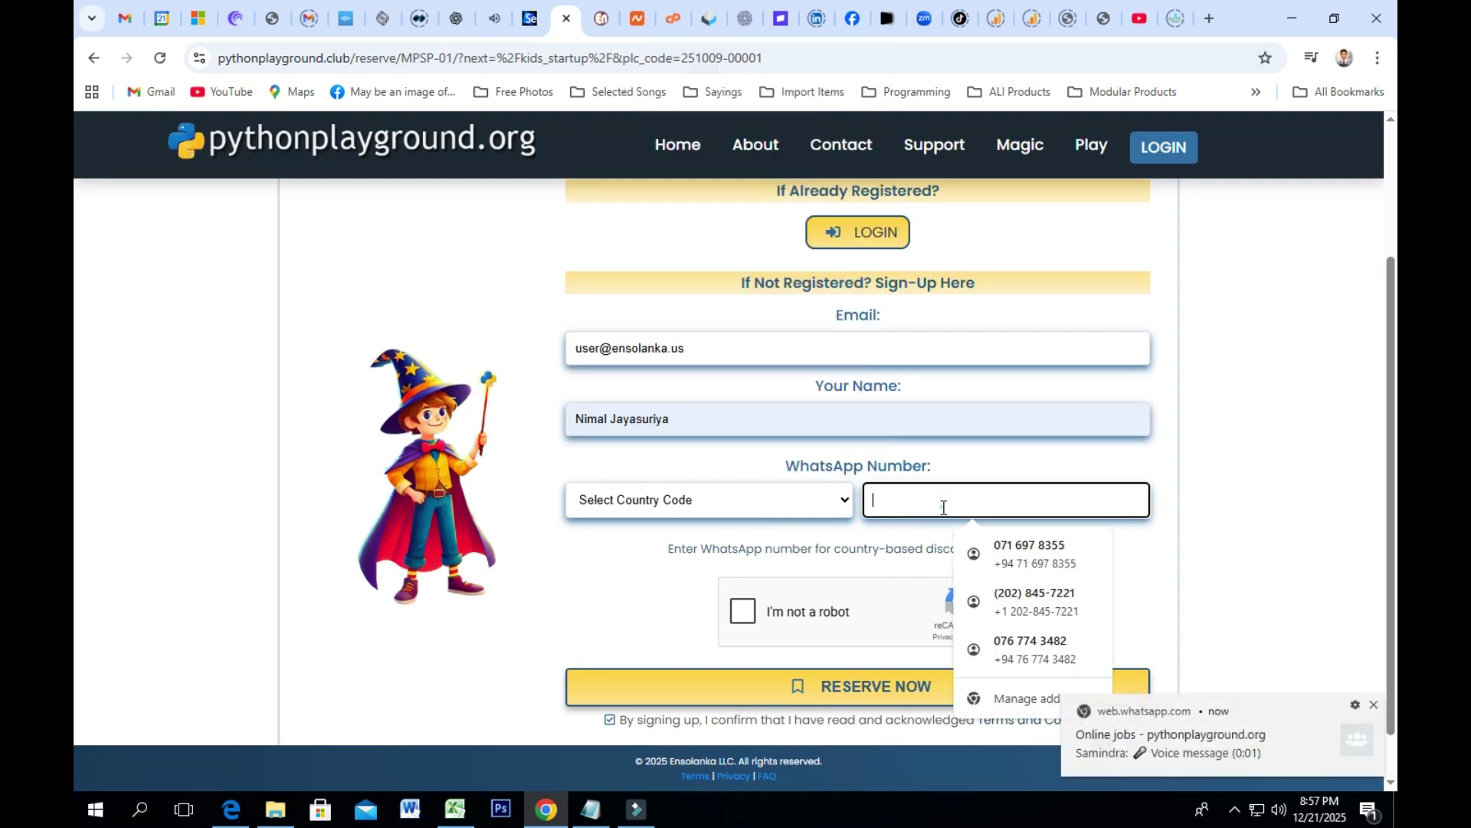
{"action": "left_click", "coordinate": [1003, 552]}
{"action": "key", "text": "ctrl+a"}
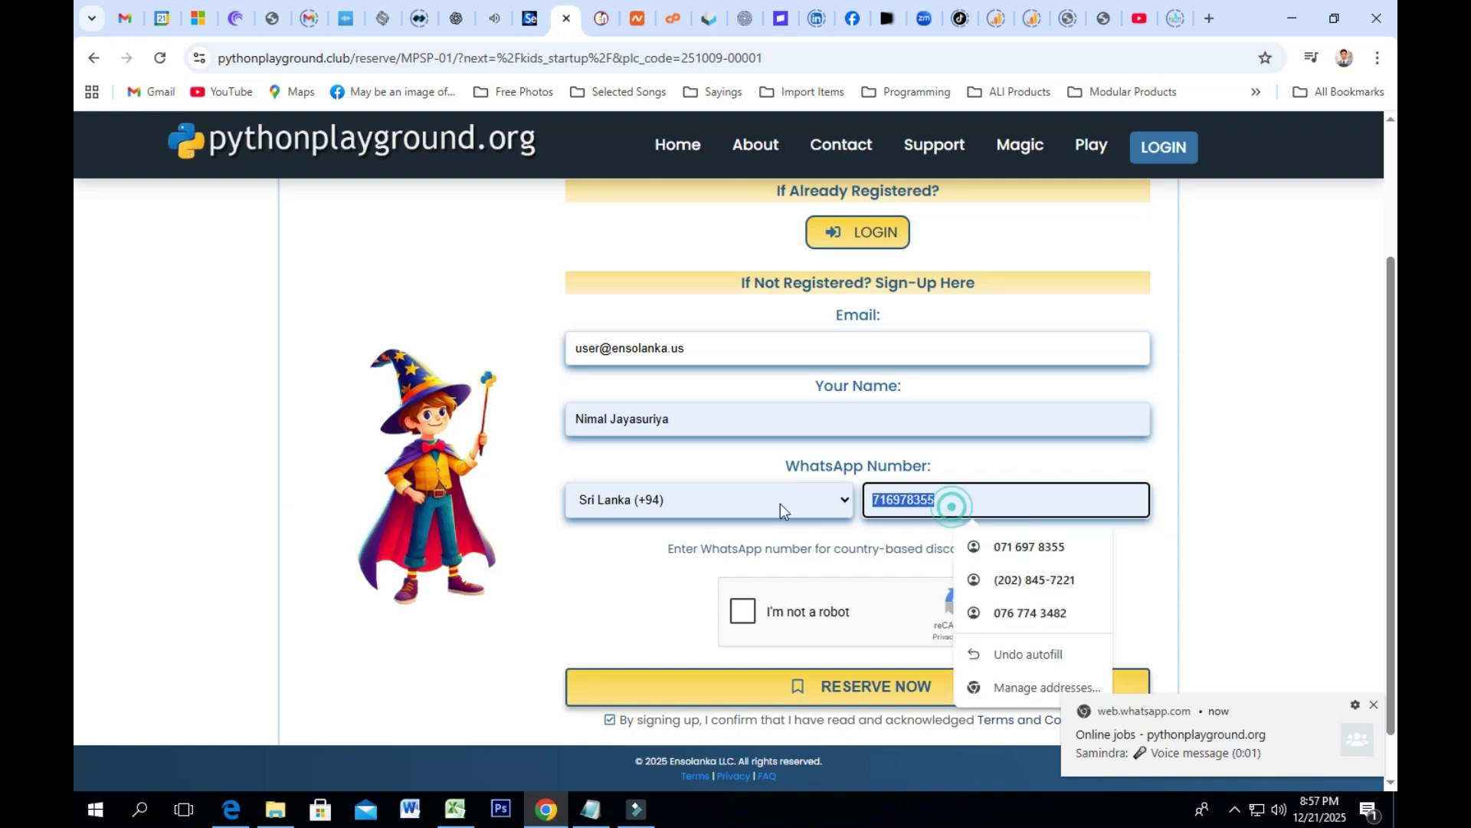
{"action": "key", "text": "BackSpace"}
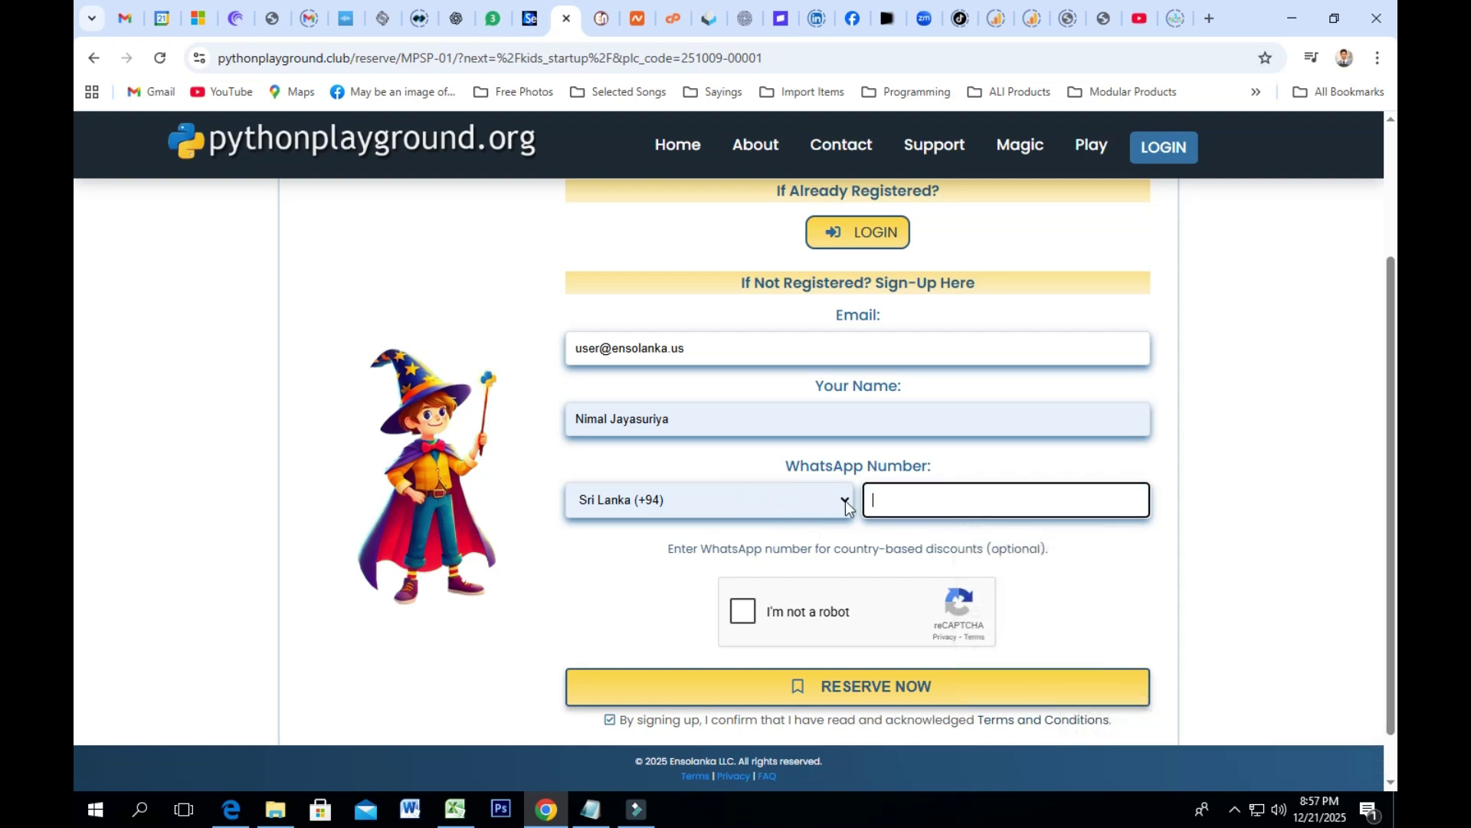
Step: Tick 'I'm not a robot' and submit the Kids StartUp reservation with RESERVE NOW
{"action": "left_click", "coordinate": [745, 611]}
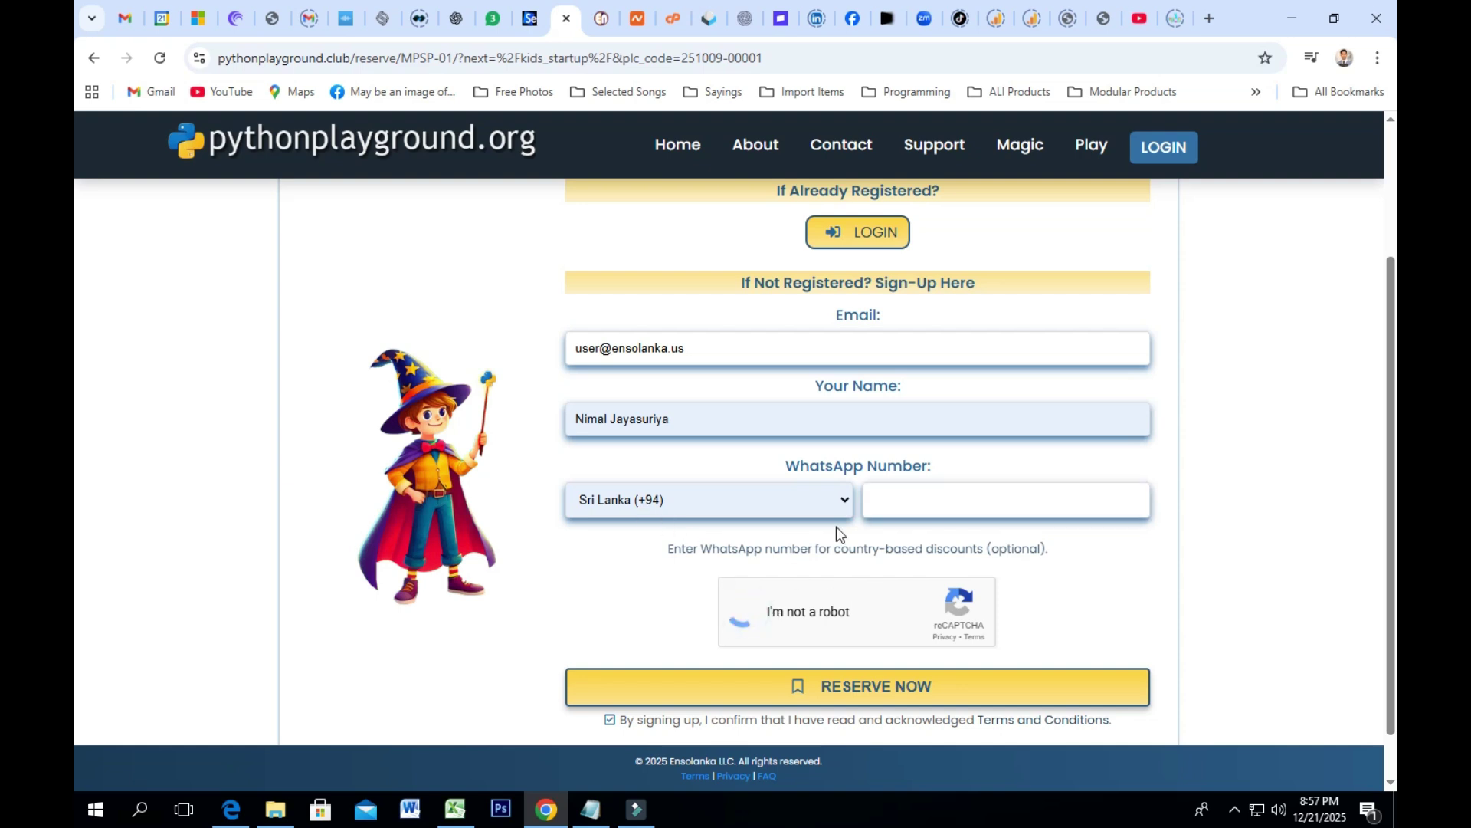
{"action": "scroll", "coordinate": [878, 488], "scroll_direction": "down", "scroll_amount": 1}
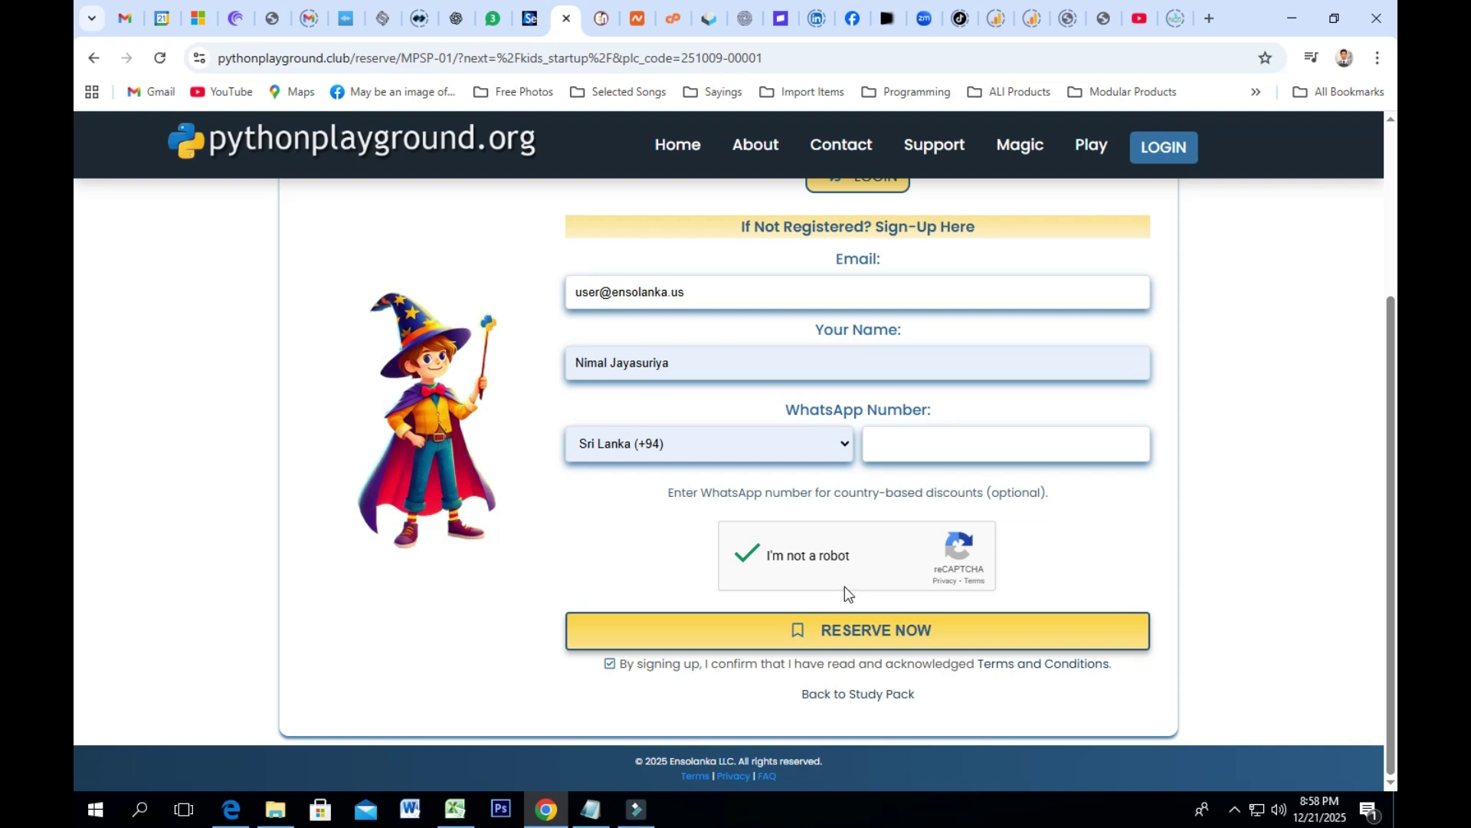
{"action": "left_click", "coordinate": [893, 637]}
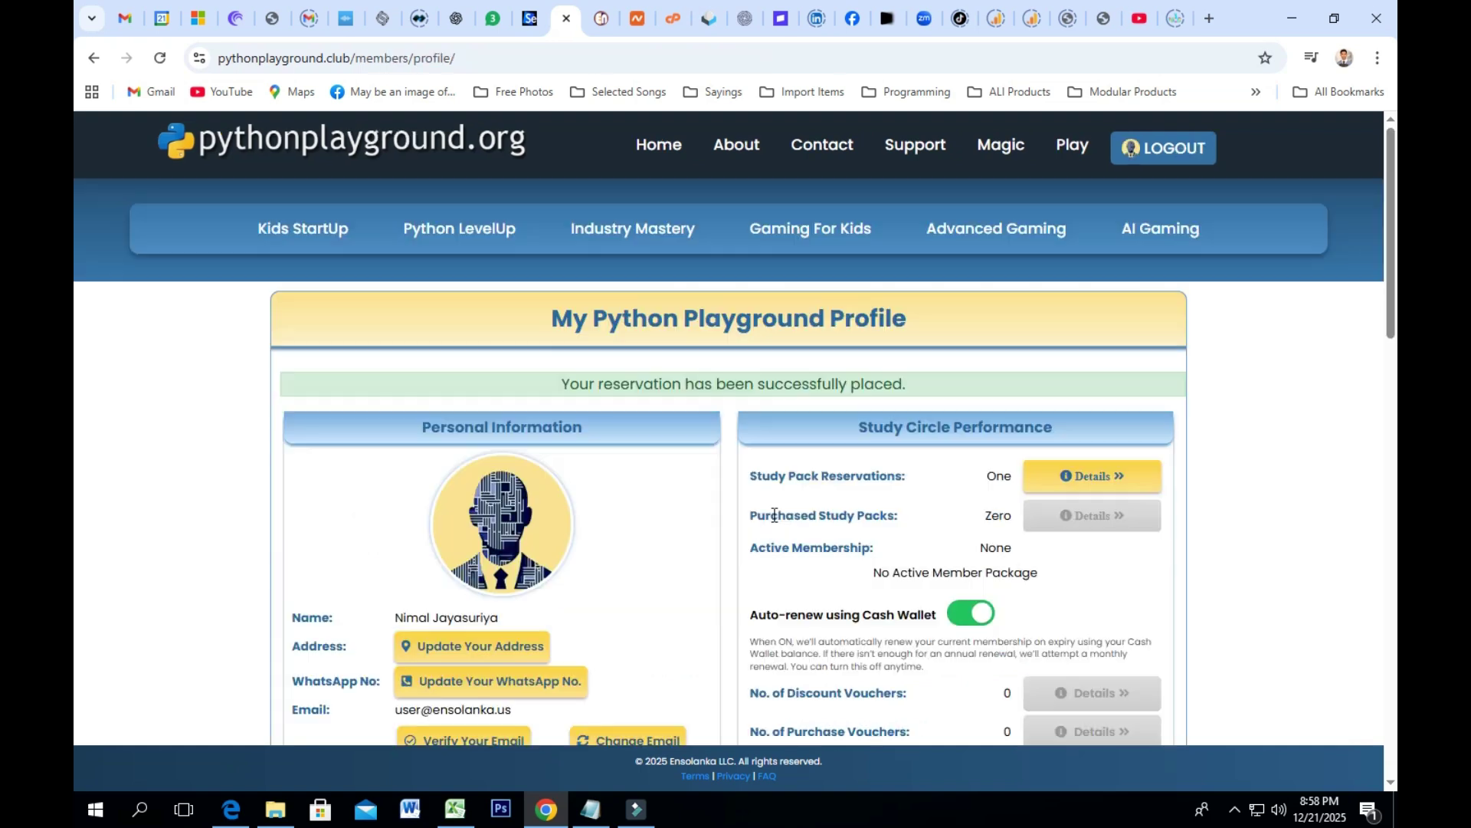
Step: Browse the My Profile page and cancel the profile picture file picker without choosing an image
{"action": "scroll", "coordinate": [745, 483], "scroll_direction": "down", "scroll_amount": 2}
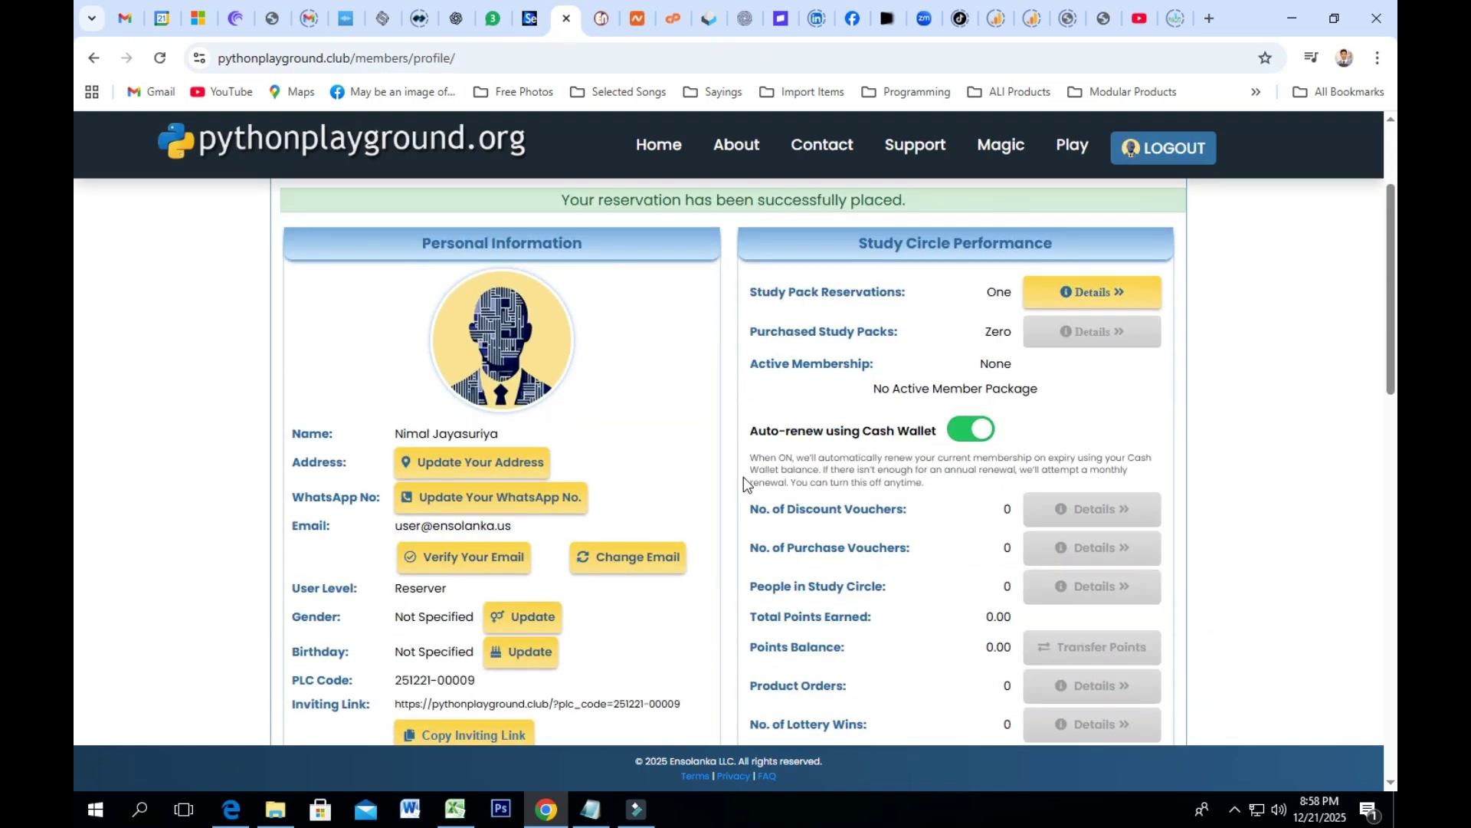
{"action": "scroll", "coordinate": [743, 477], "scroll_direction": "up", "scroll_amount": 2}
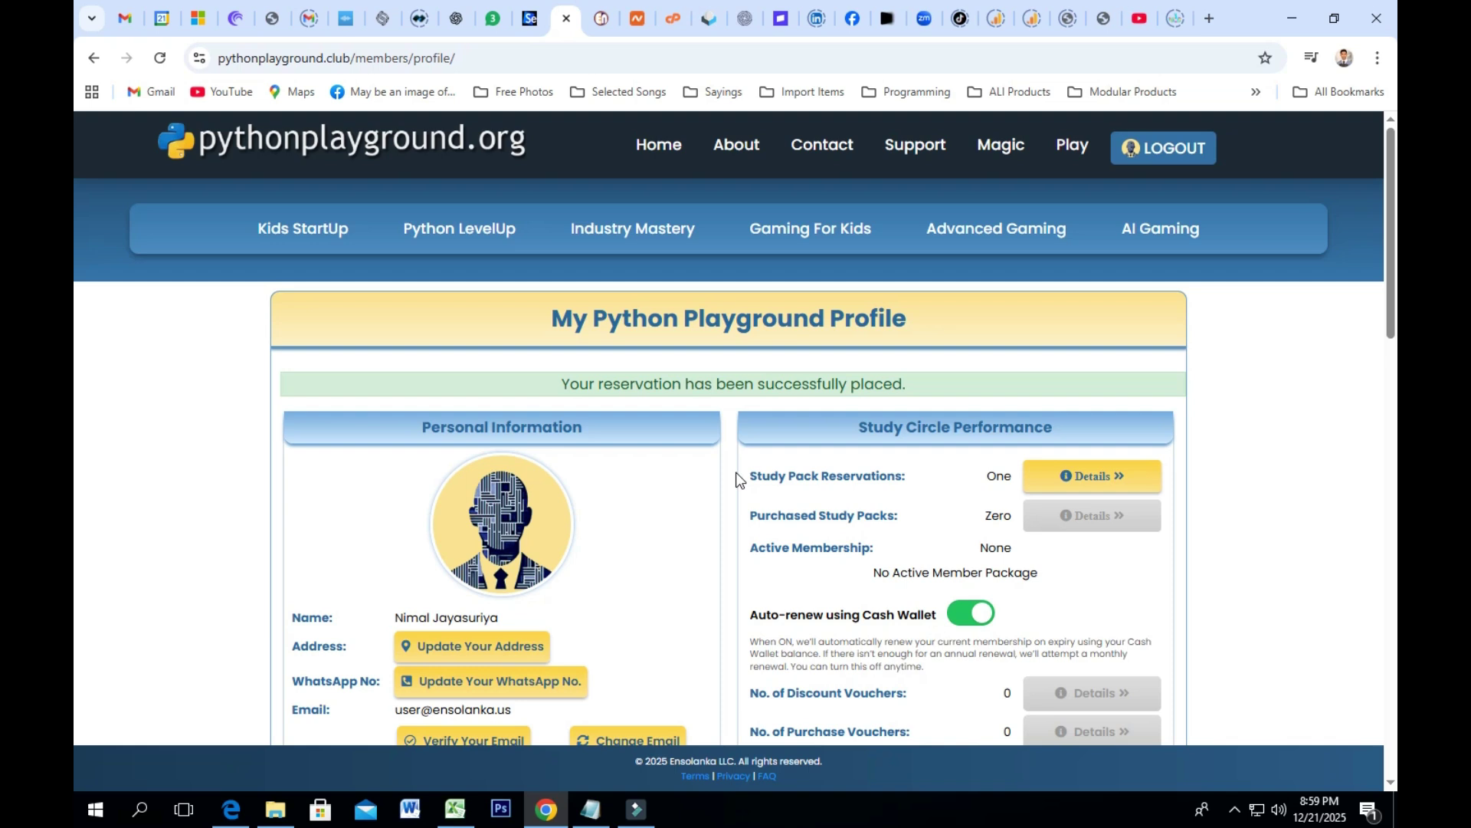
{"action": "scroll", "coordinate": [738, 476], "scroll_direction": "down", "scroll_amount": 5}
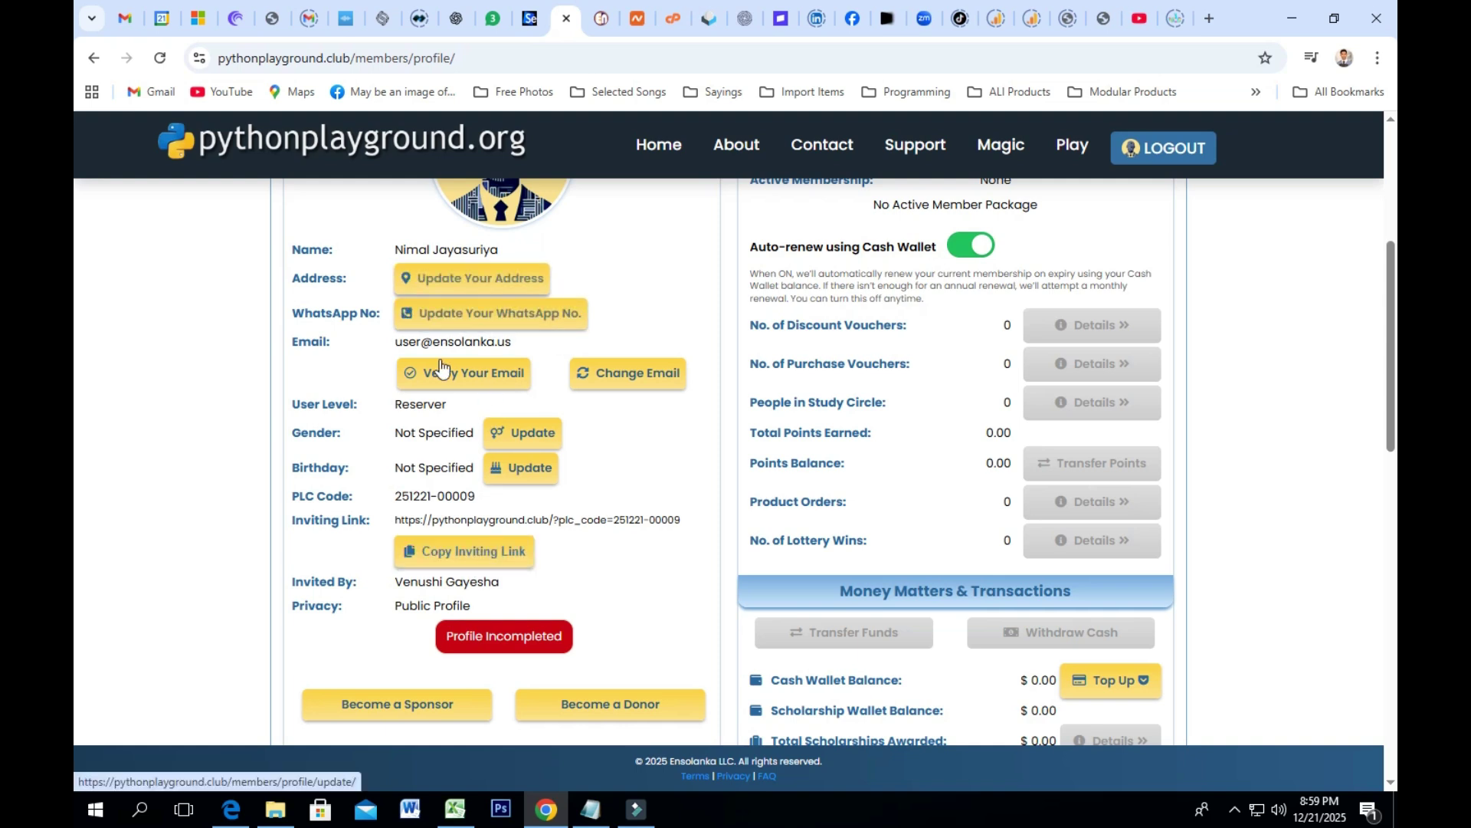
{"action": "scroll", "coordinate": [527, 296], "scroll_direction": "up", "scroll_amount": 2}
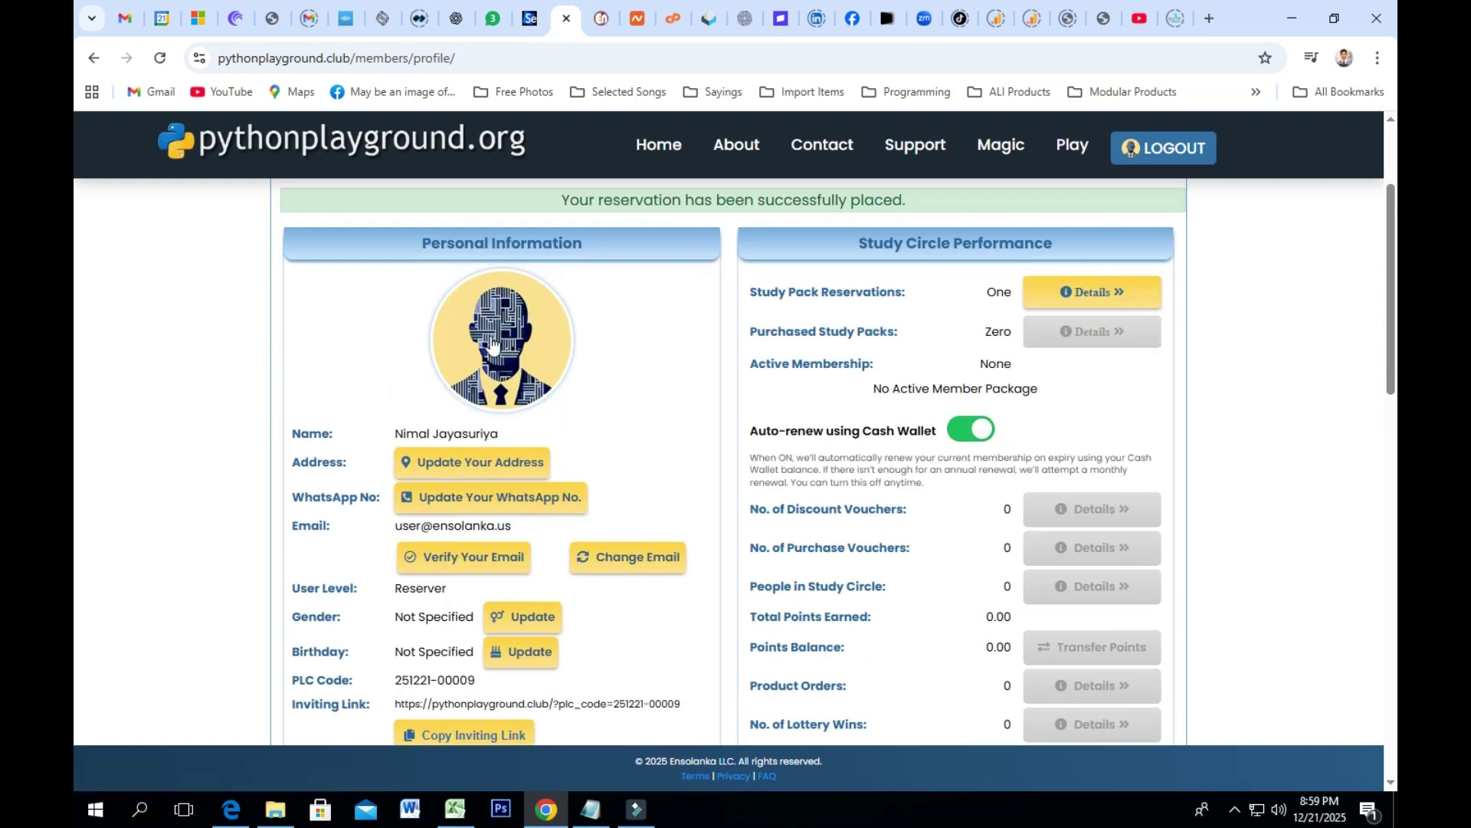
{"action": "left_click", "coordinate": [494, 335]}
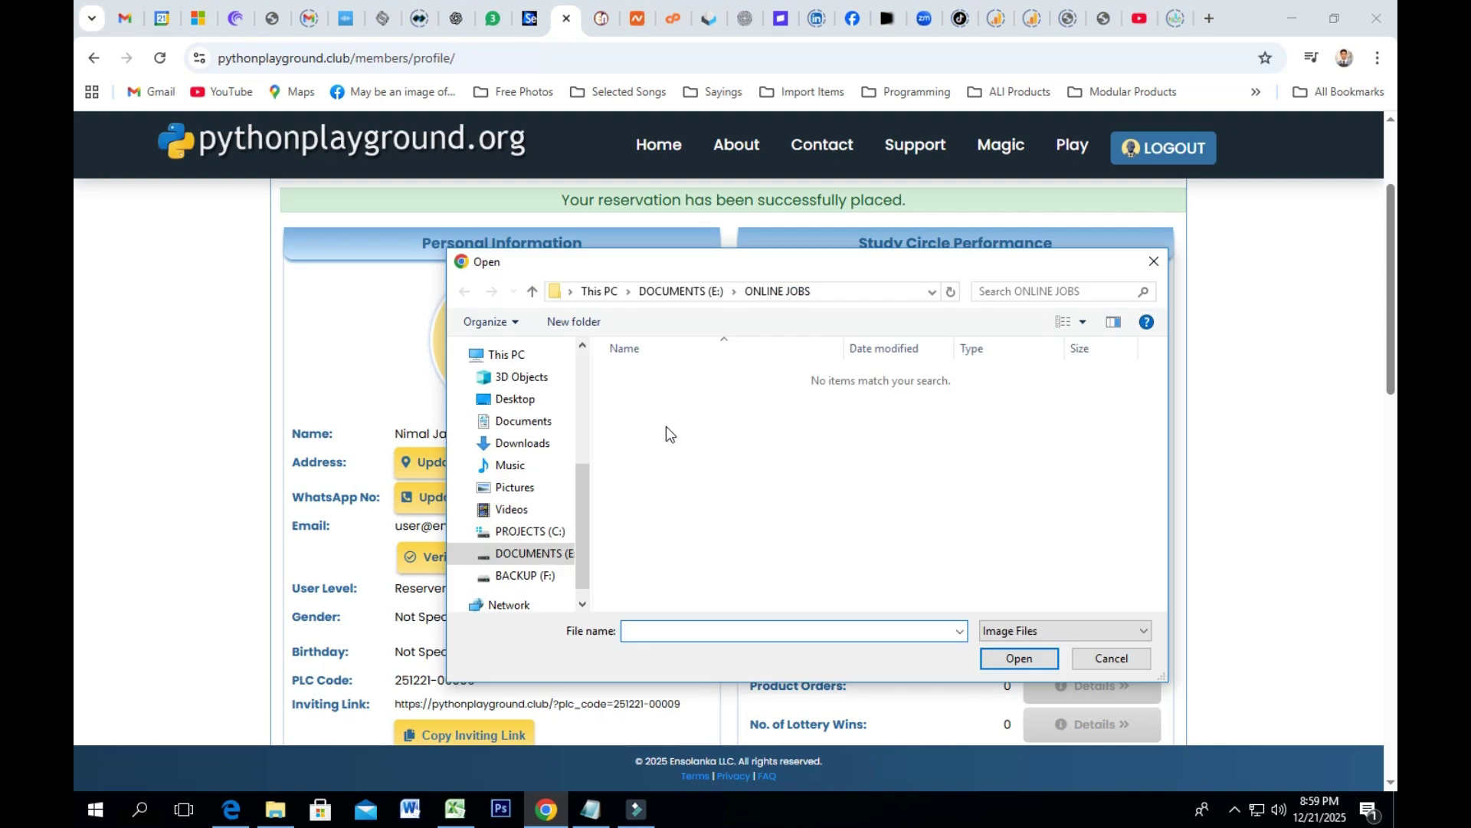
{"action": "left_click", "coordinate": [1097, 660]}
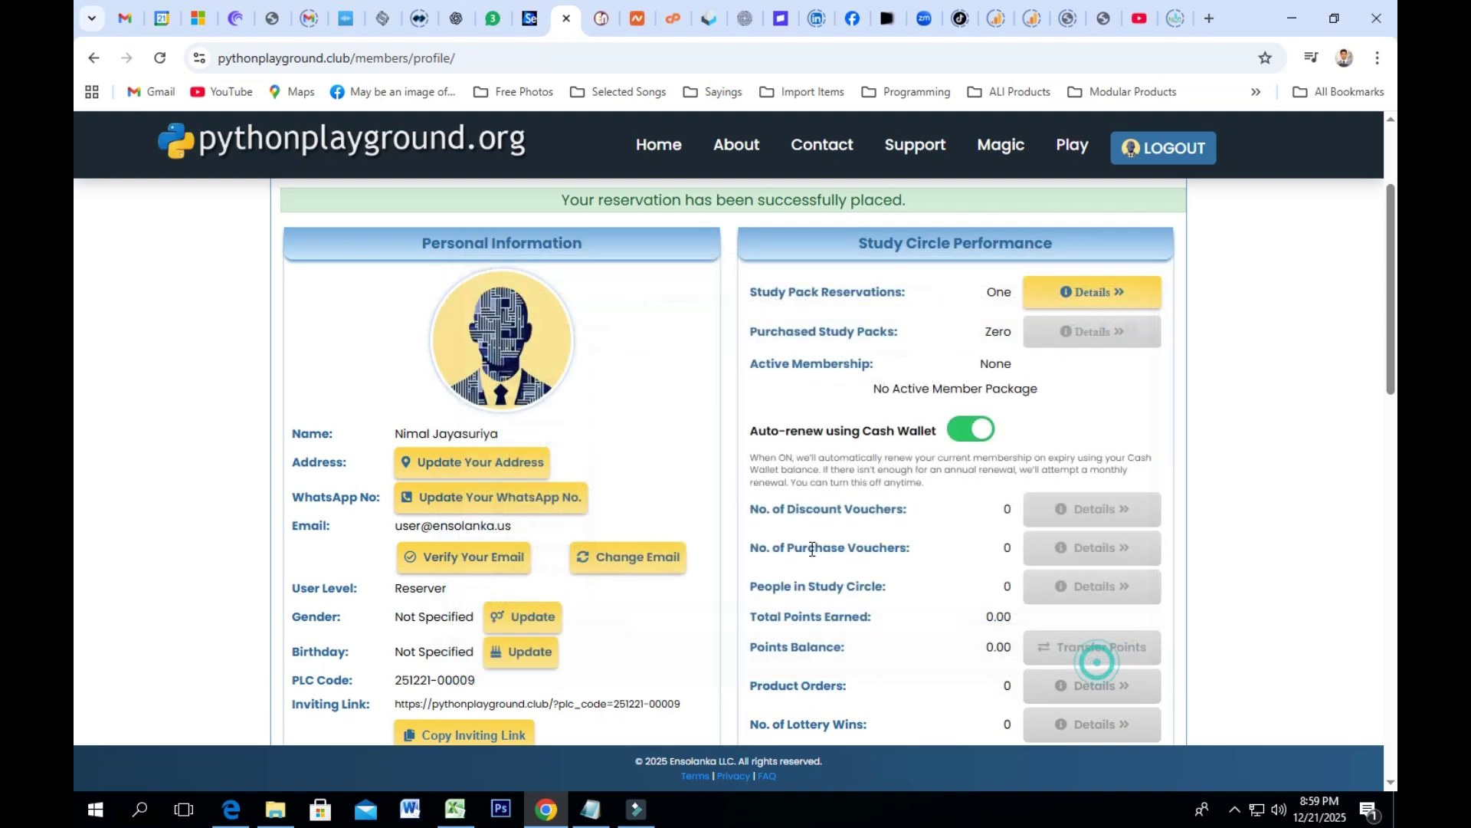
Step: Copy the Inviting Link URL from the profile page and scroll back to the top
{"action": "scroll", "coordinate": [601, 489], "scroll_direction": "down", "scroll_amount": 2}
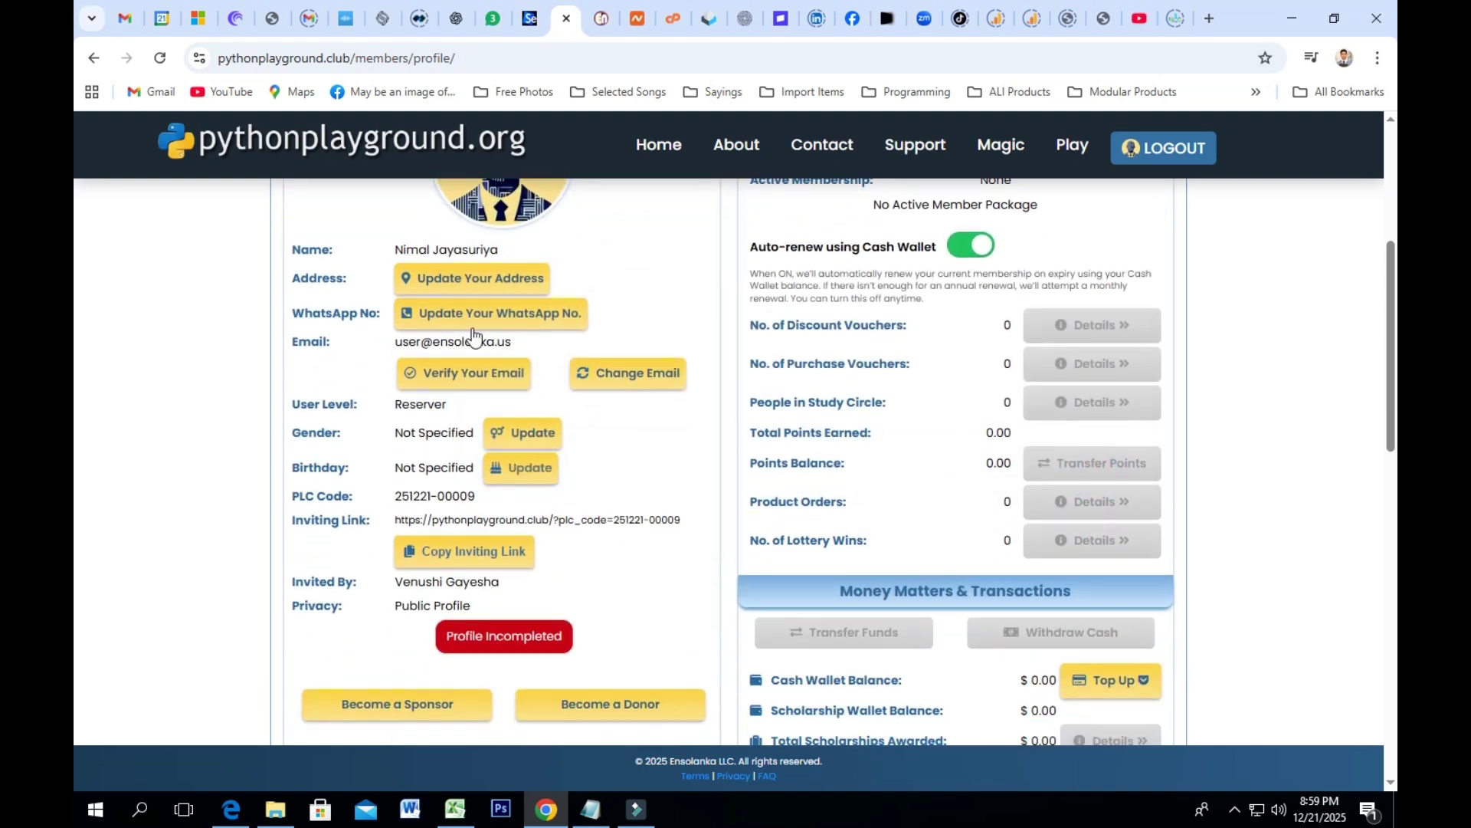
{"action": "scroll", "coordinate": [473, 328], "scroll_direction": "up", "scroll_amount": 2}
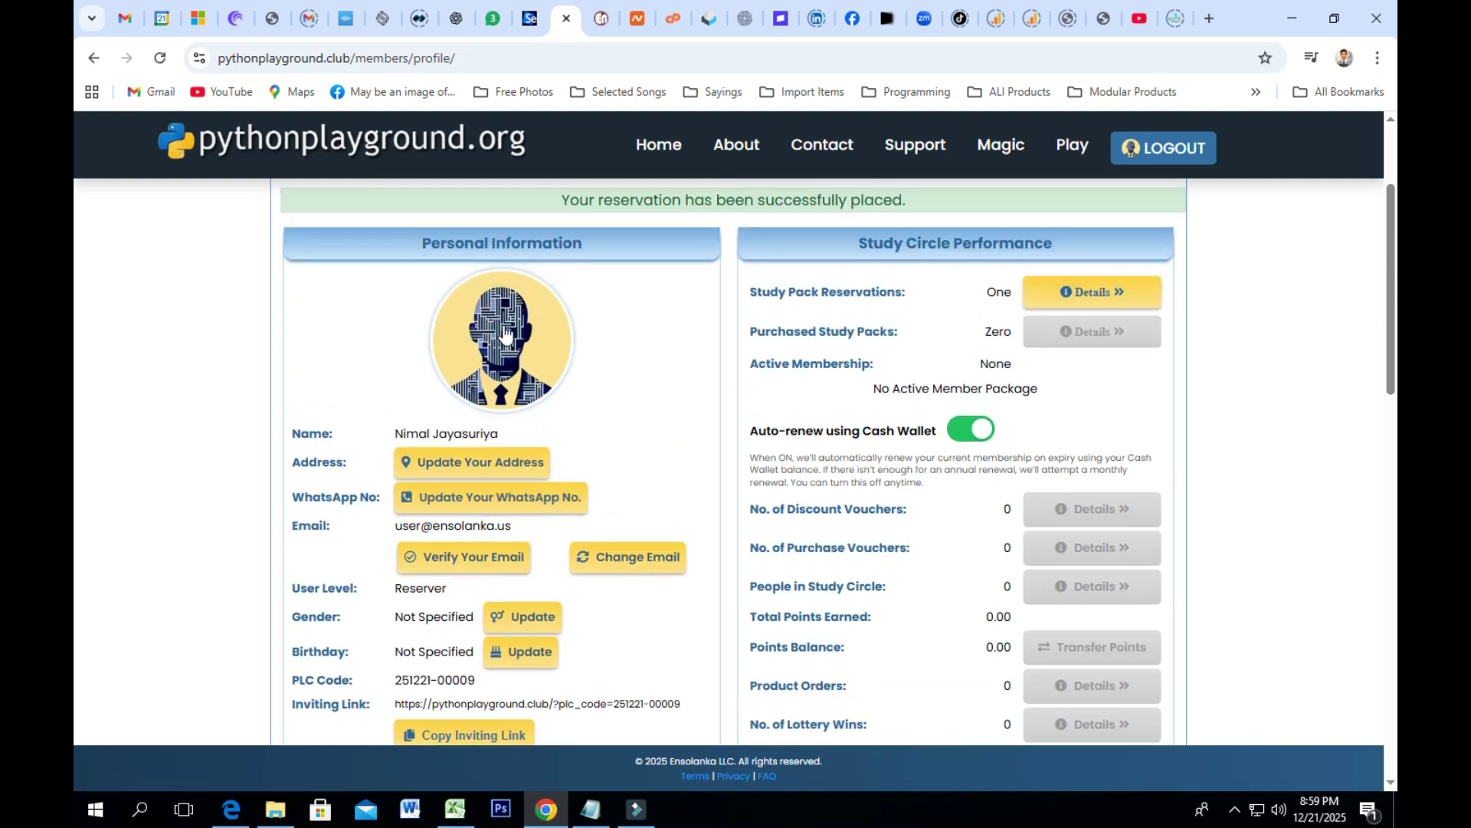
{"action": "scroll", "coordinate": [506, 337], "scroll_direction": "down", "scroll_amount": 4}
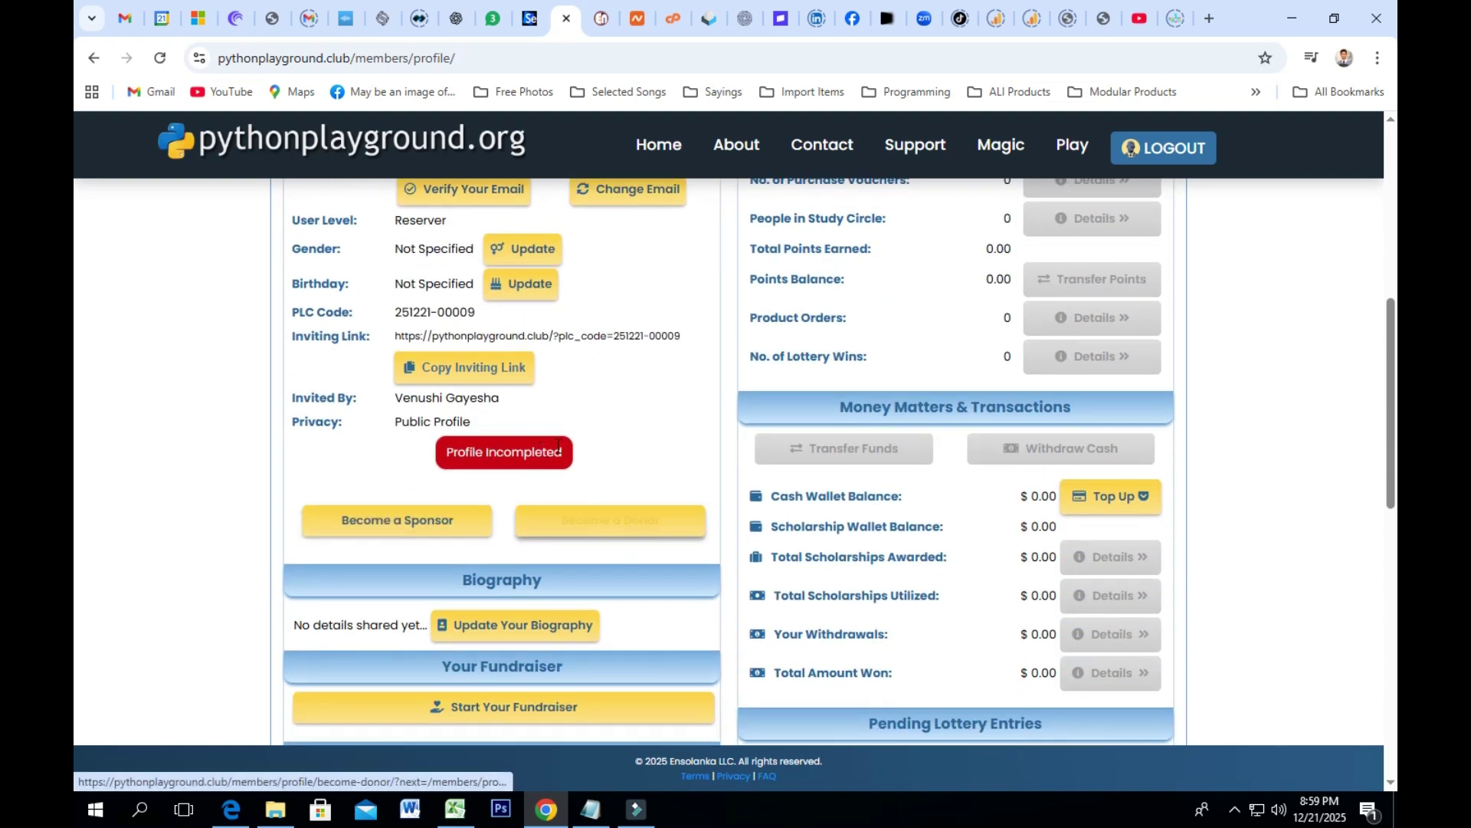
{"action": "scroll", "coordinate": [624, 440], "scroll_direction": "down", "scroll_amount": 2}
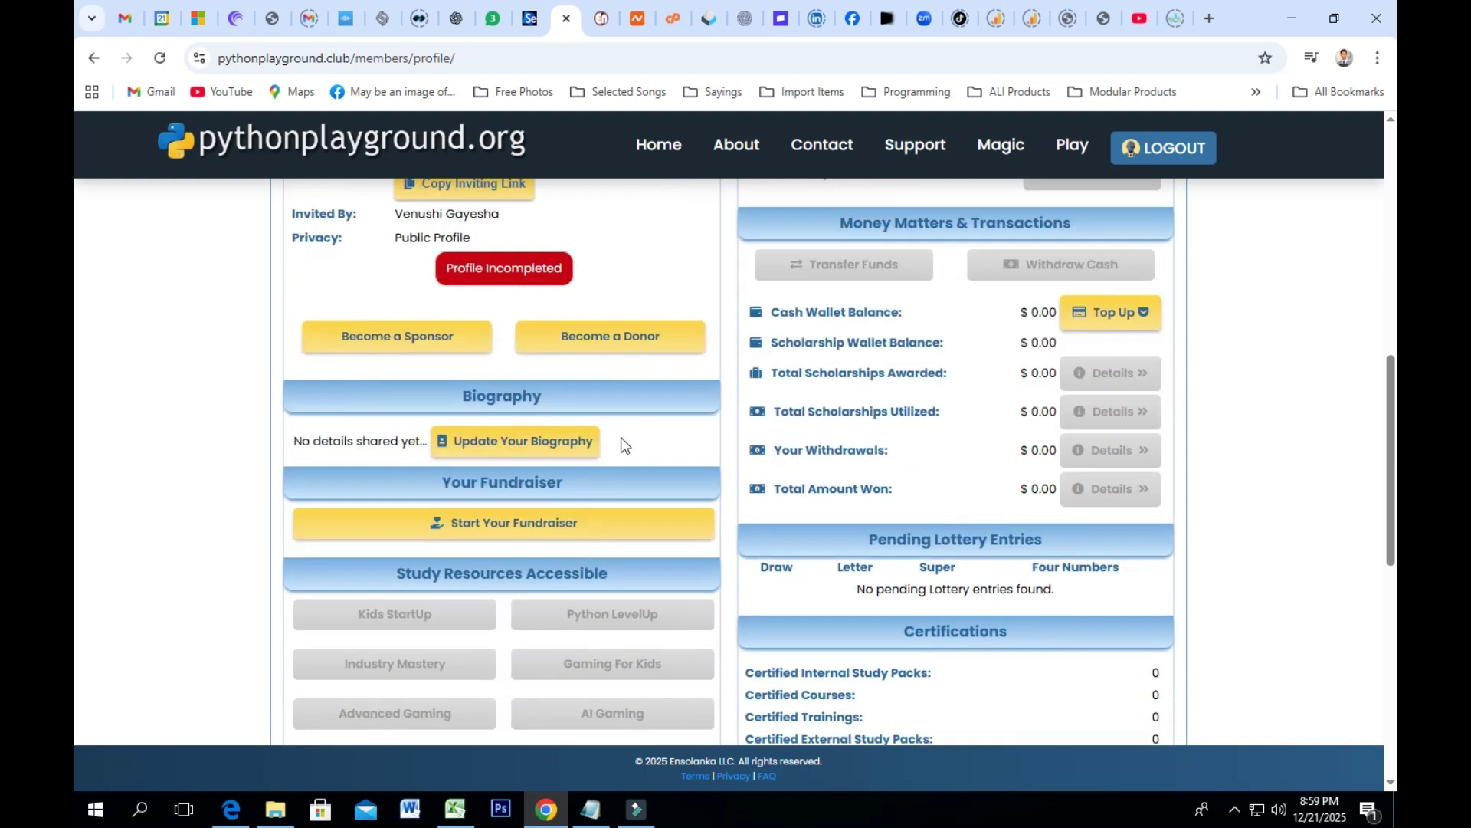
{"action": "scroll", "coordinate": [620, 437], "scroll_direction": "up", "scroll_amount": 3}
{"action": "left_click_drag", "start_coordinate": [682, 428], "coordinate": [398, 433]}
{"action": "right_click", "coordinate": [398, 432]}
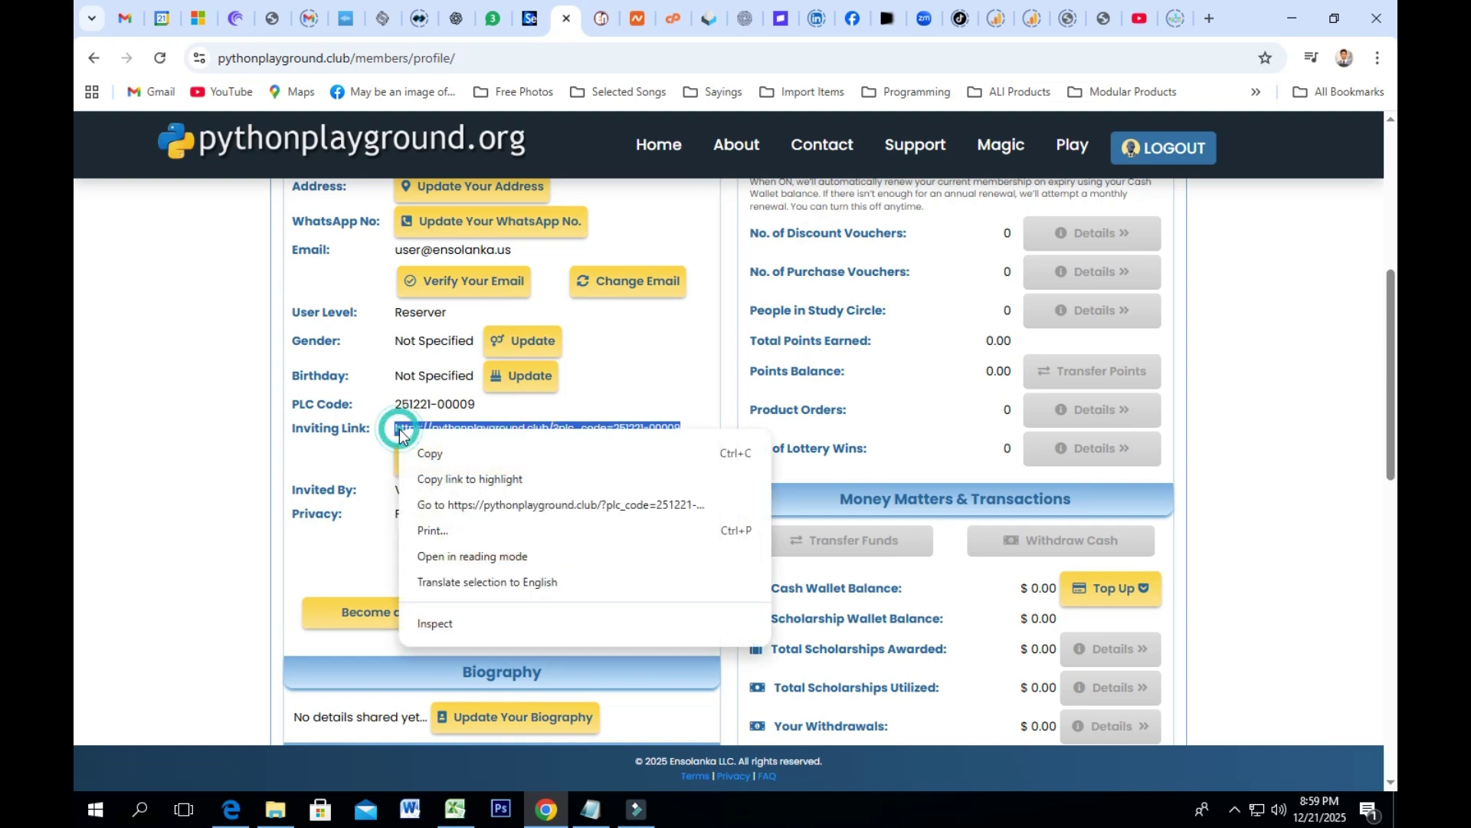
{"action": "left_click", "coordinate": [414, 453]}
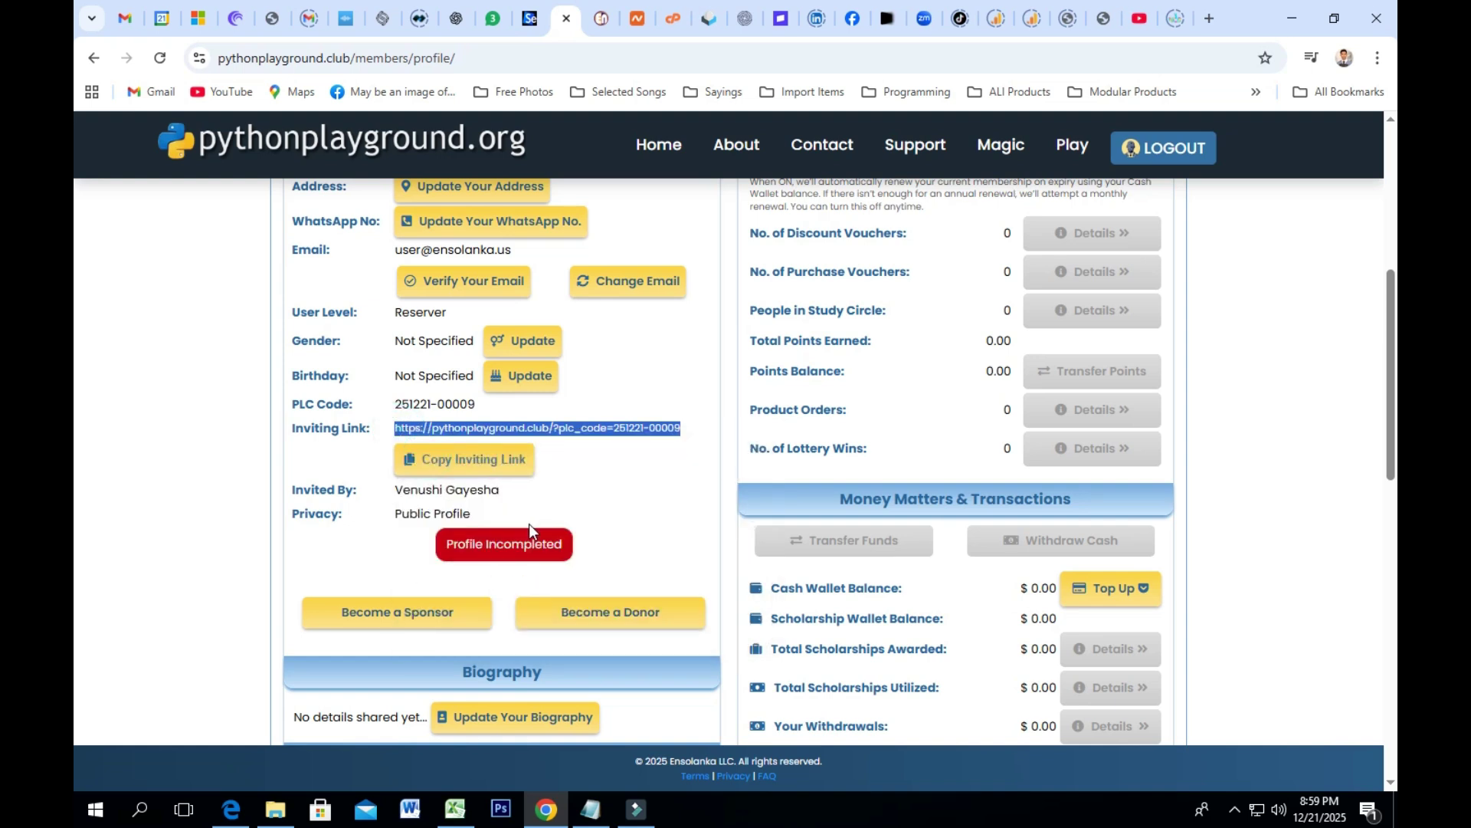
{"action": "scroll", "coordinate": [577, 473], "scroll_direction": "up", "scroll_amount": 3}
{"action": "mouse_move", "coordinate": [1050, 163]}
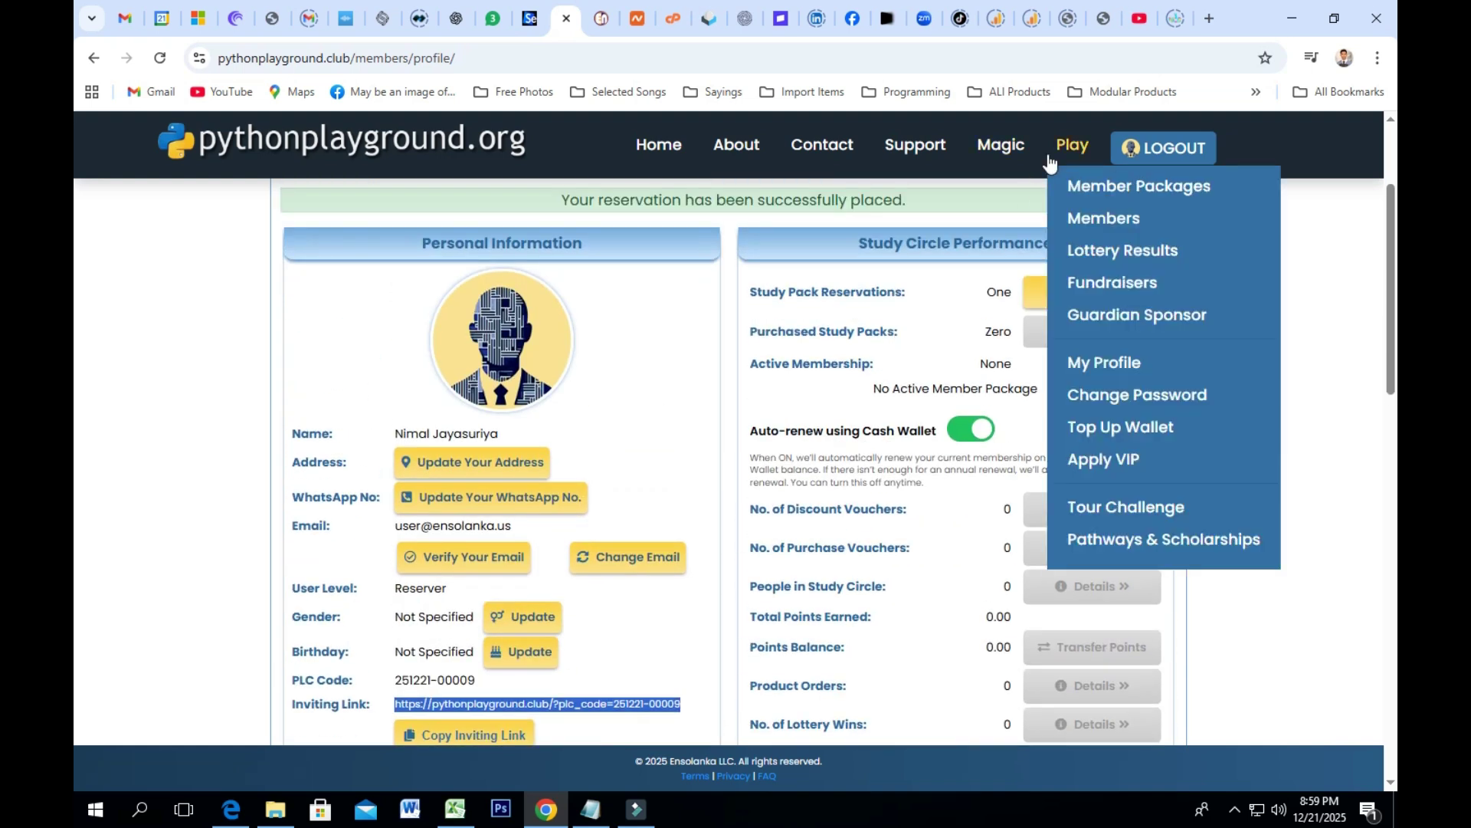
Step: Open the Study Pack Reservation email, then log out of Python Playground
{"action": "left_click", "coordinate": [707, 16]}
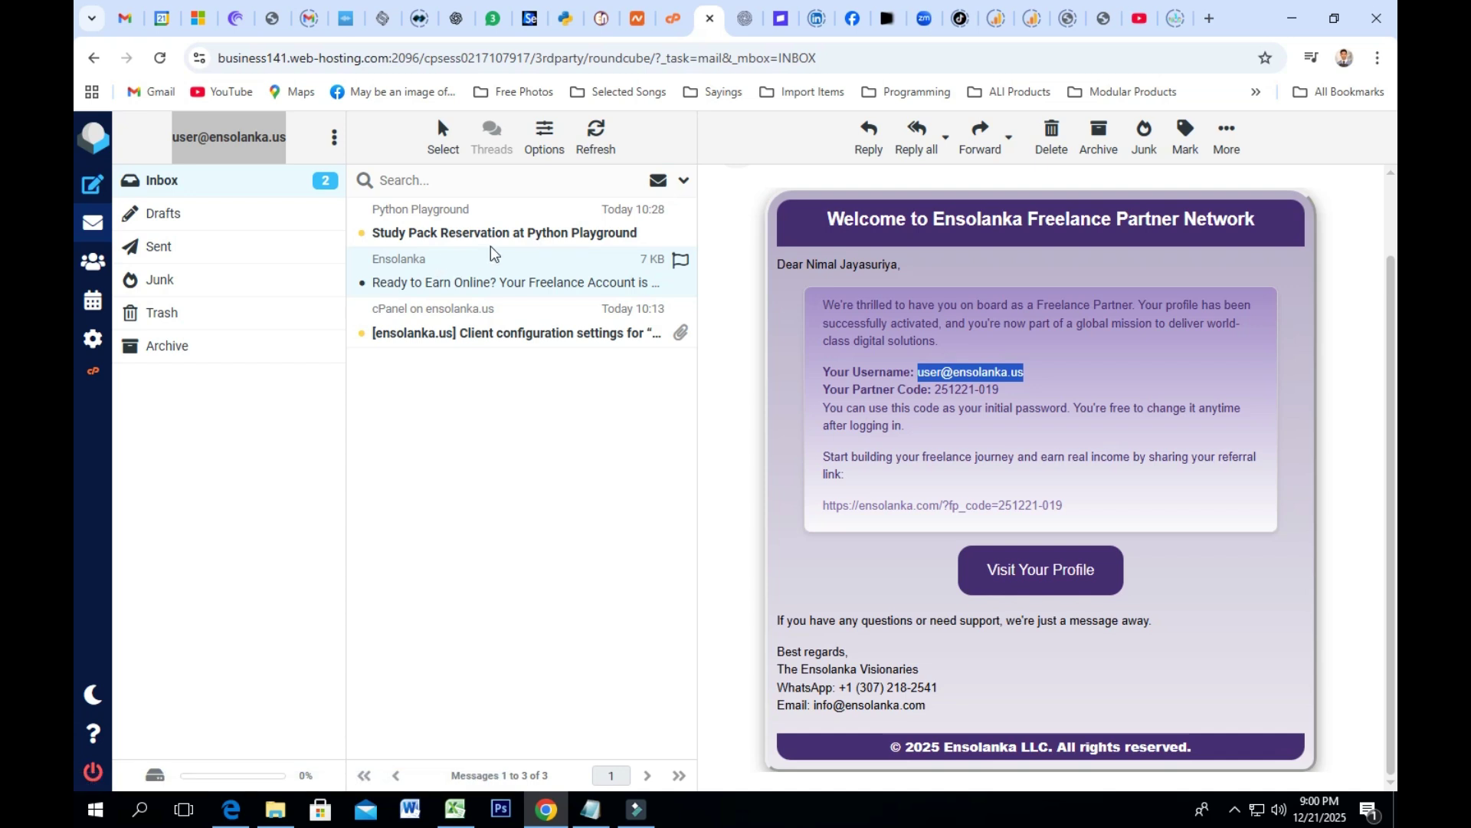
{"action": "left_click", "coordinate": [533, 236]}
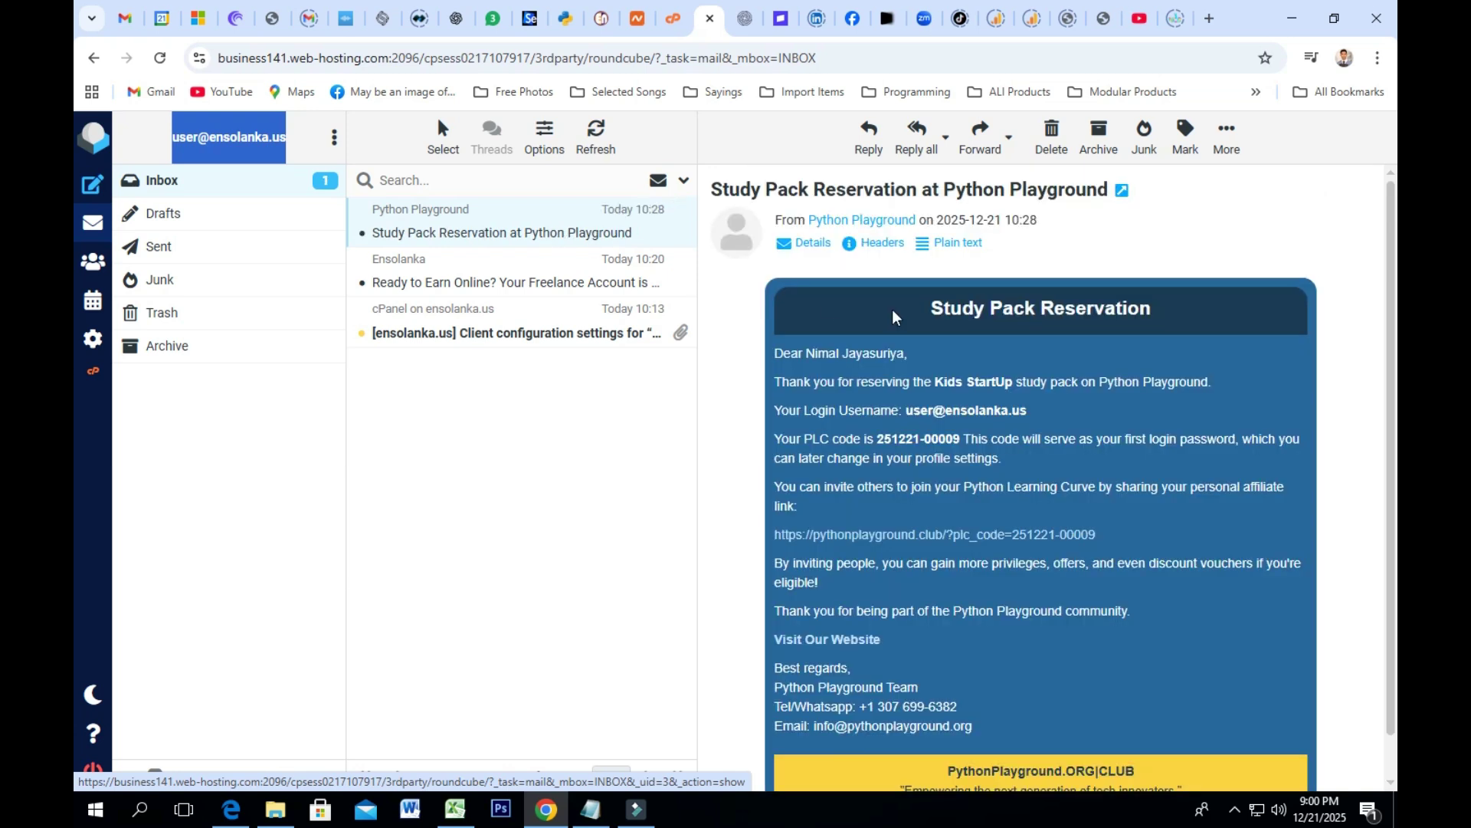
{"action": "scroll", "coordinate": [935, 340], "scroll_direction": "down", "scroll_amount": 1}
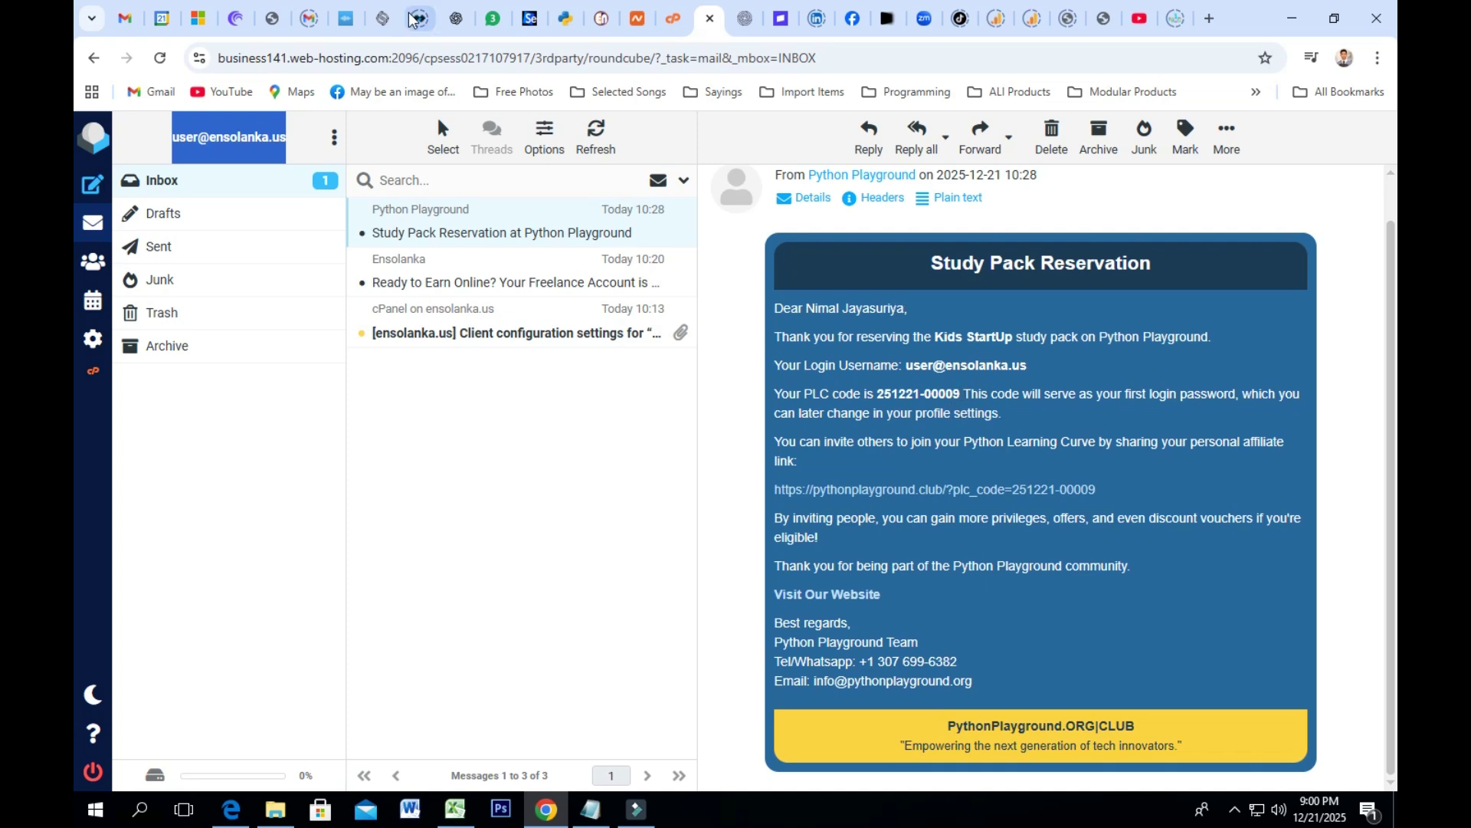
{"action": "left_click", "coordinate": [564, 27]}
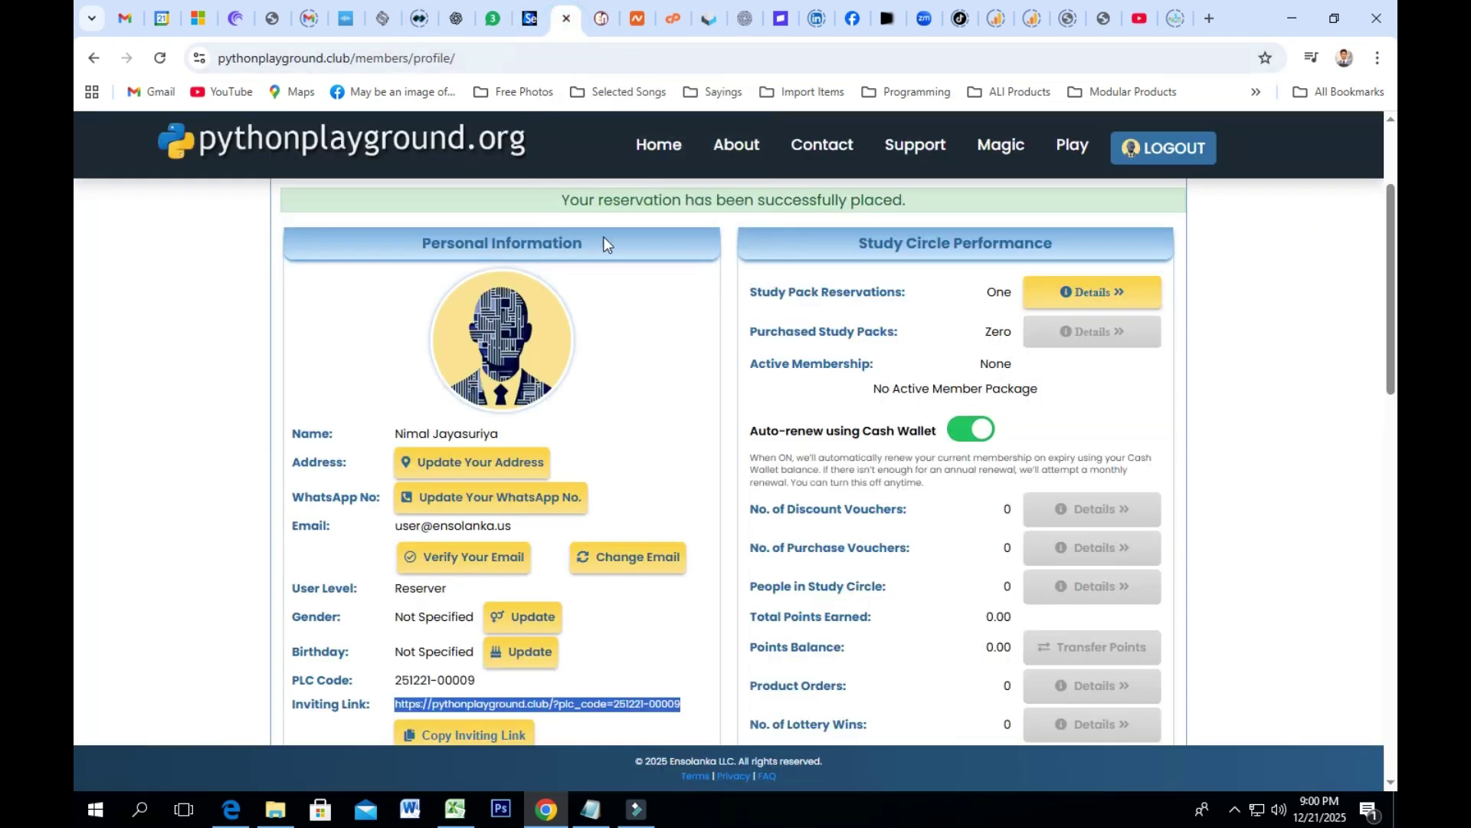
{"action": "scroll", "coordinate": [666, 281], "scroll_direction": "up", "scroll_amount": 3}
{"action": "left_click", "coordinate": [1163, 148]}
Step: Copy the login username from the Study Pack Reservation email
{"action": "left_click", "coordinate": [711, 17]}
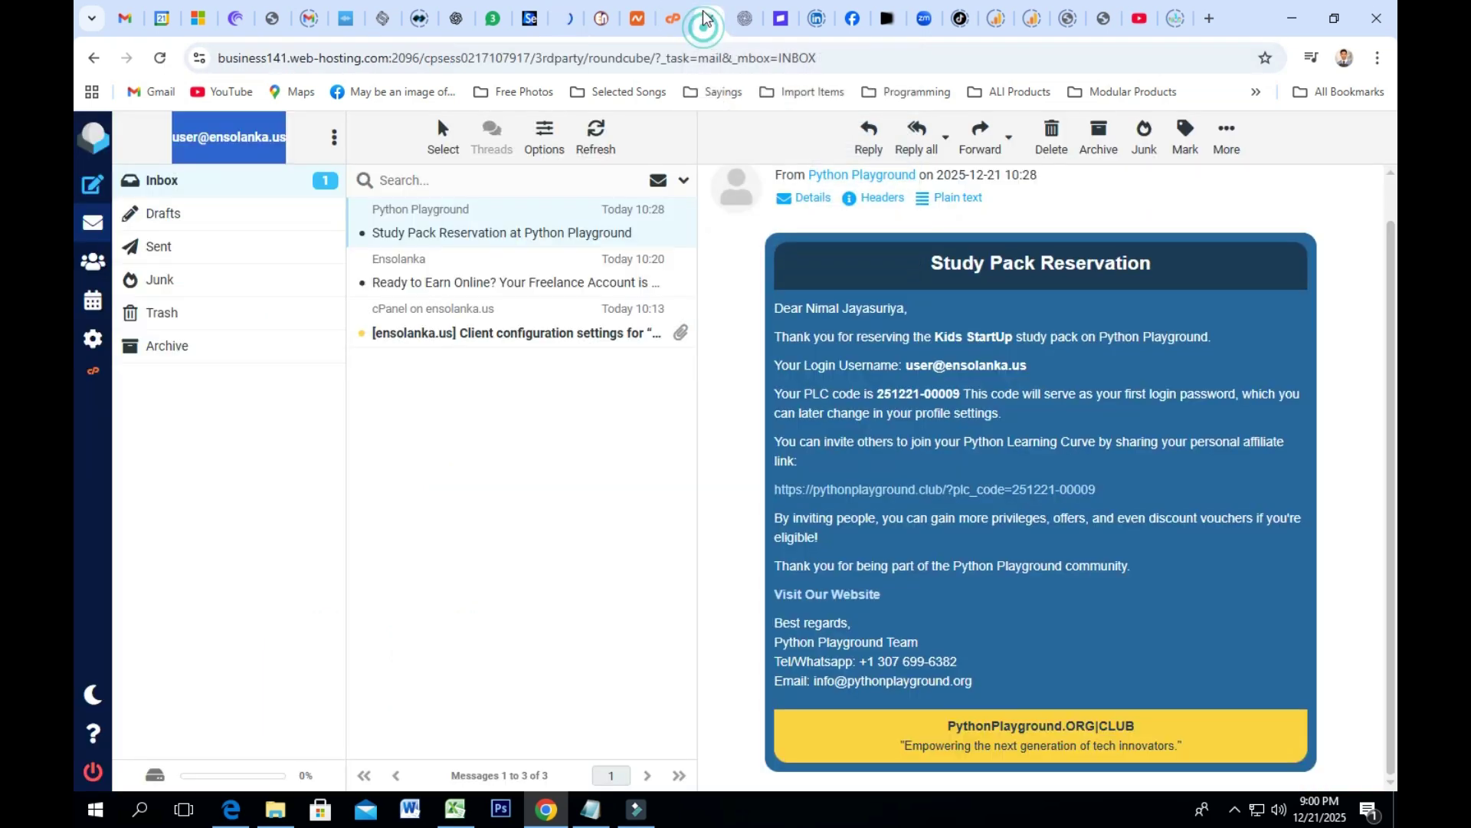
{"action": "left_click_drag", "start_coordinate": [1027, 370], "coordinate": [907, 366]}
{"action": "right_click", "coordinate": [908, 367]}
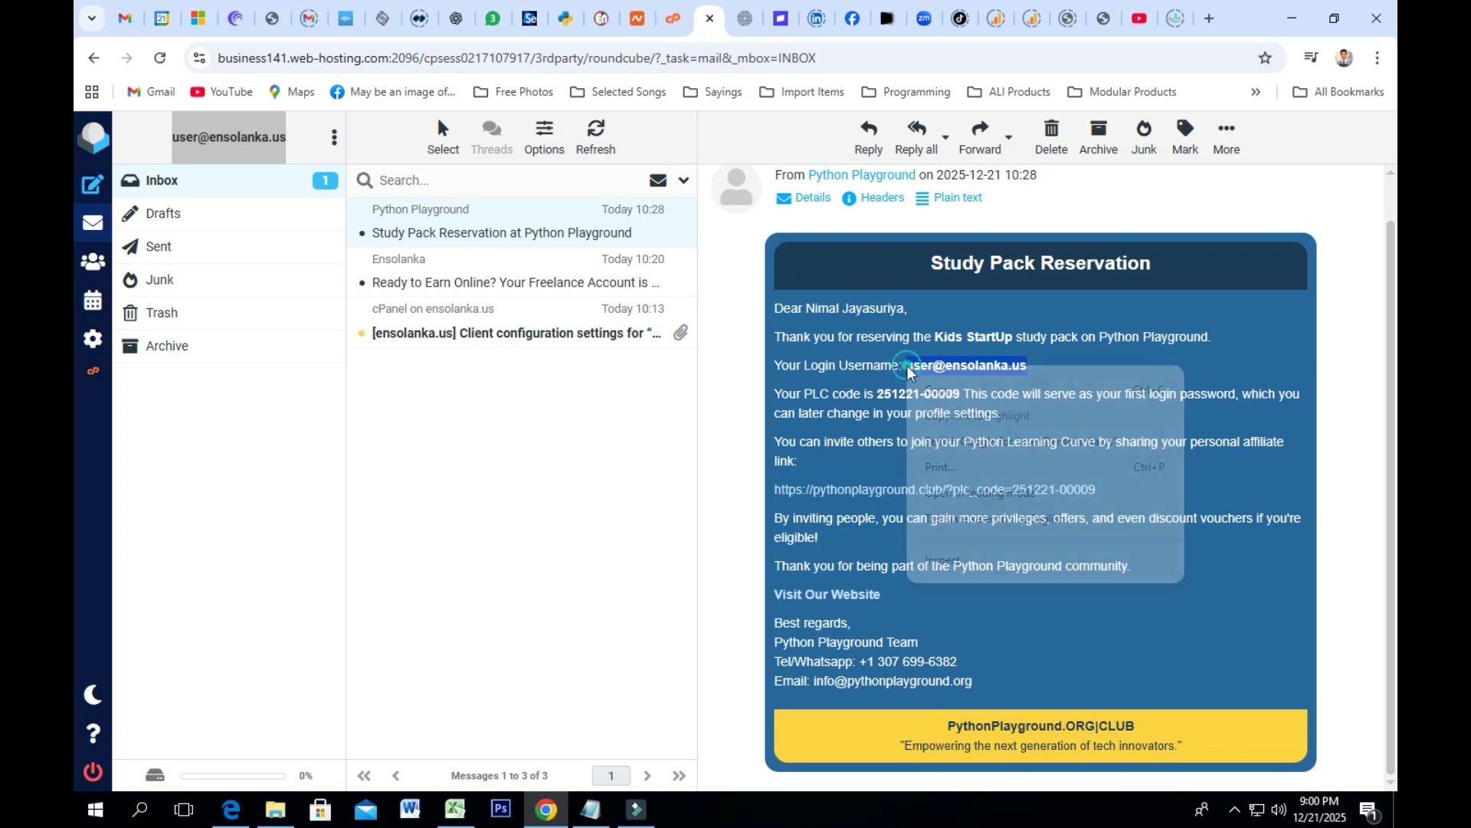
{"action": "left_click", "coordinate": [942, 387]}
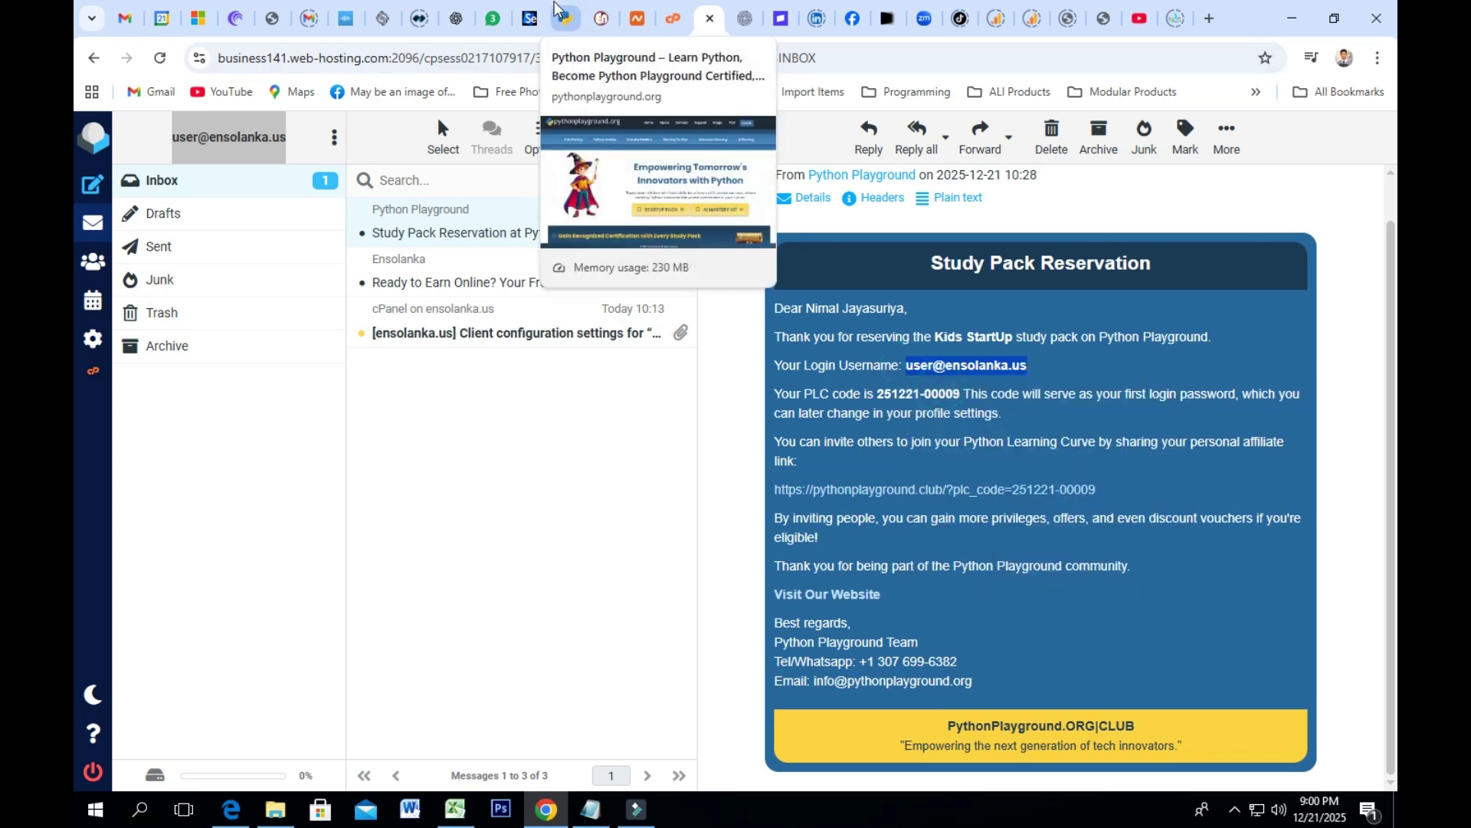
{"action": "left_click", "coordinate": [563, 19]}
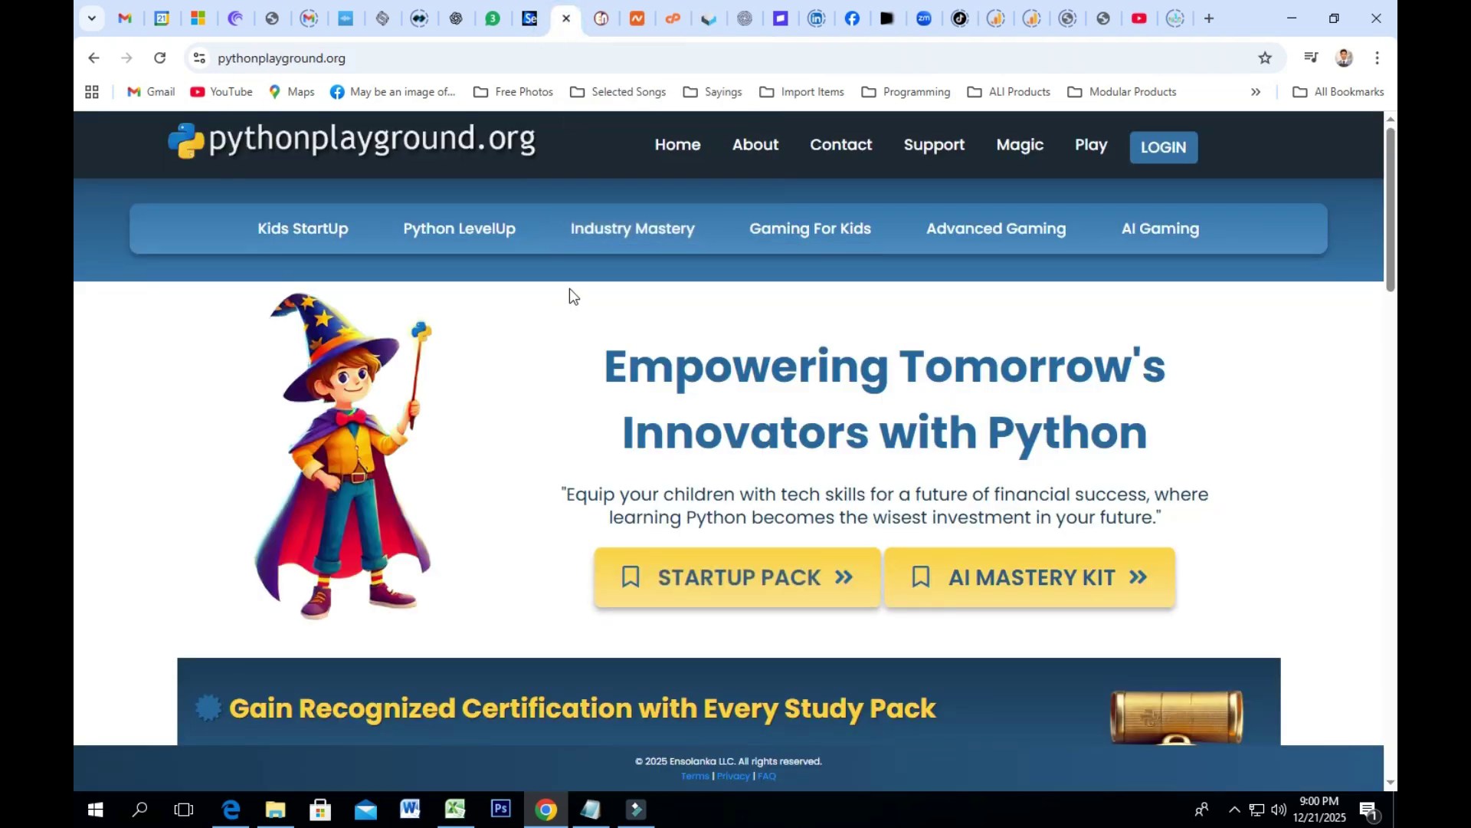
Step: Open the Python Playground login page and paste the username
{"action": "left_click", "coordinate": [1163, 147]}
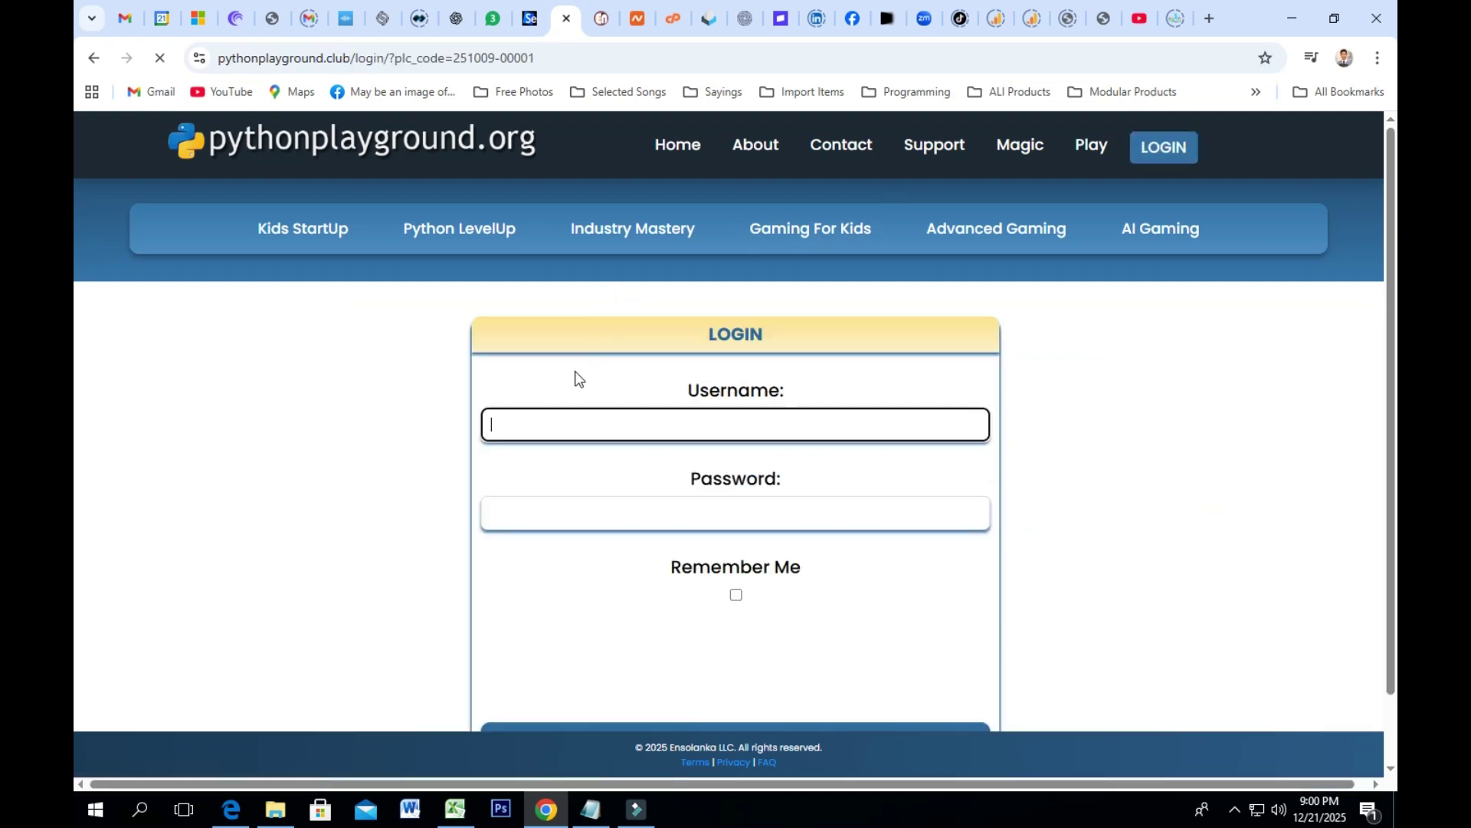
{"action": "right_click", "coordinate": [531, 420]}
{"action": "left_click", "coordinate": [562, 537]}
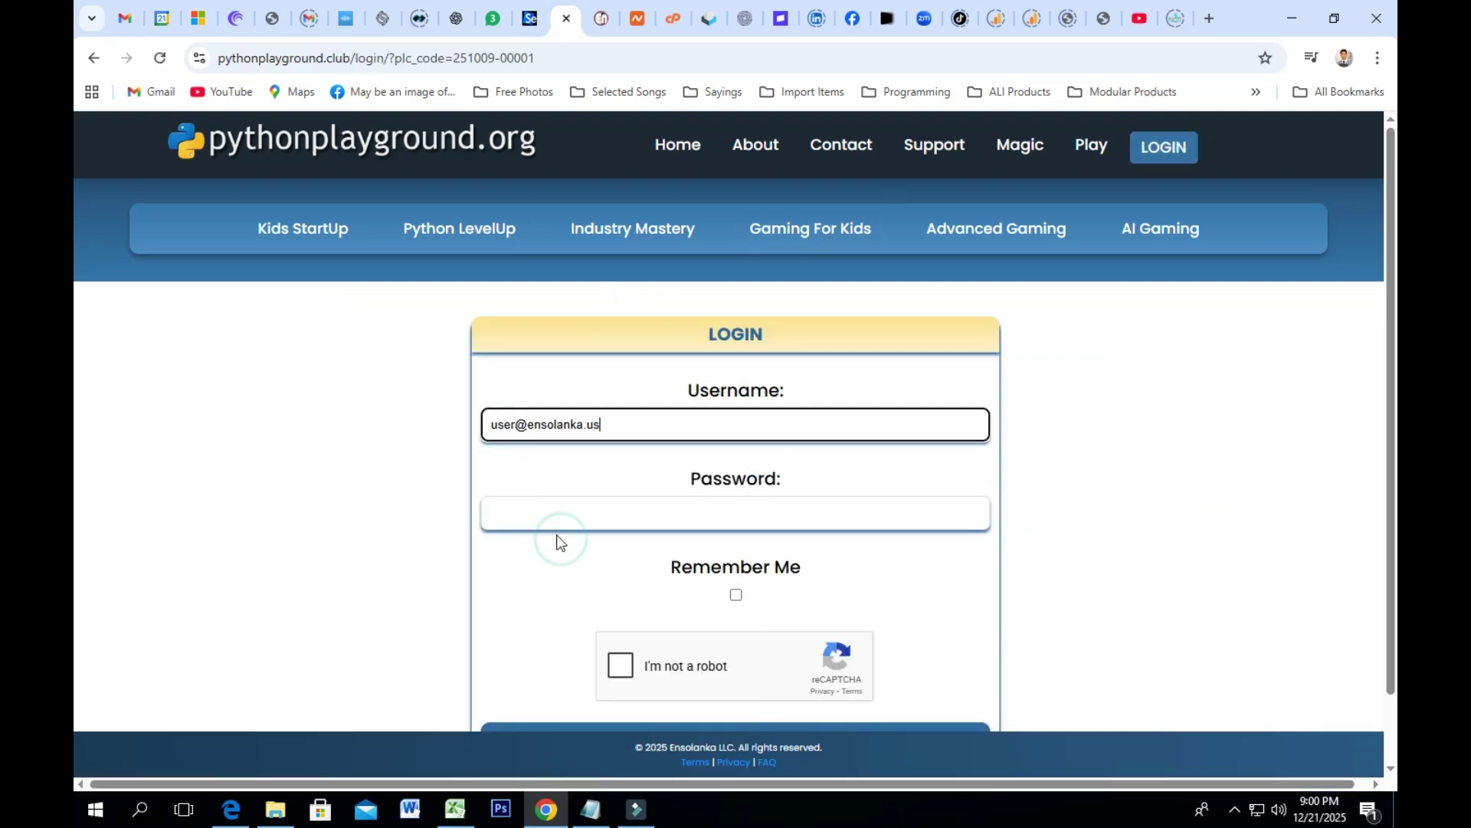
Step: Copy the PLC code from the reservation email and paste it as the password
{"action": "left_click", "coordinate": [708, 21]}
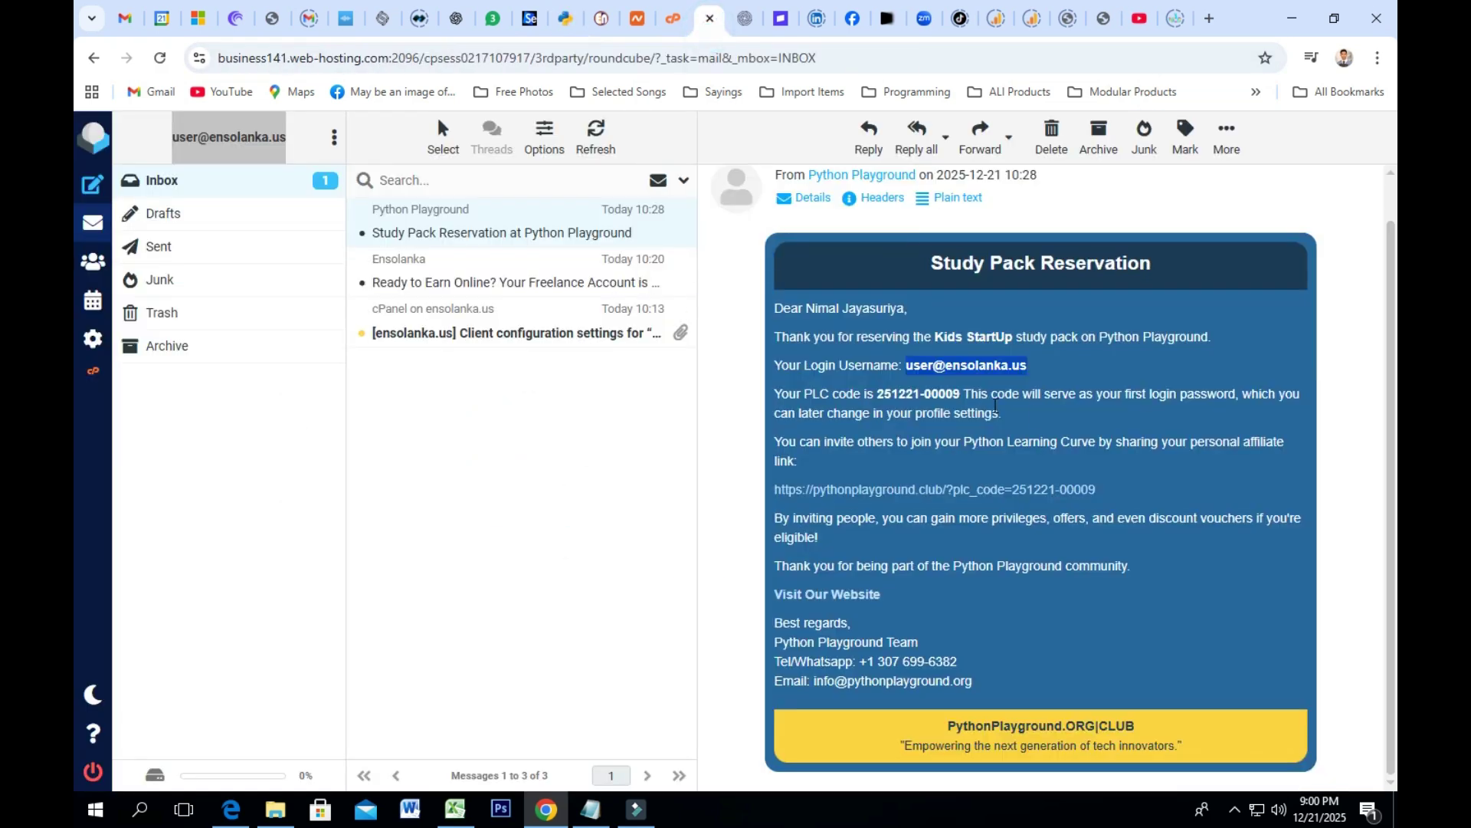
{"action": "left_click_drag", "start_coordinate": [962, 398], "coordinate": [881, 398]}
{"action": "right_click", "coordinate": [881, 398]}
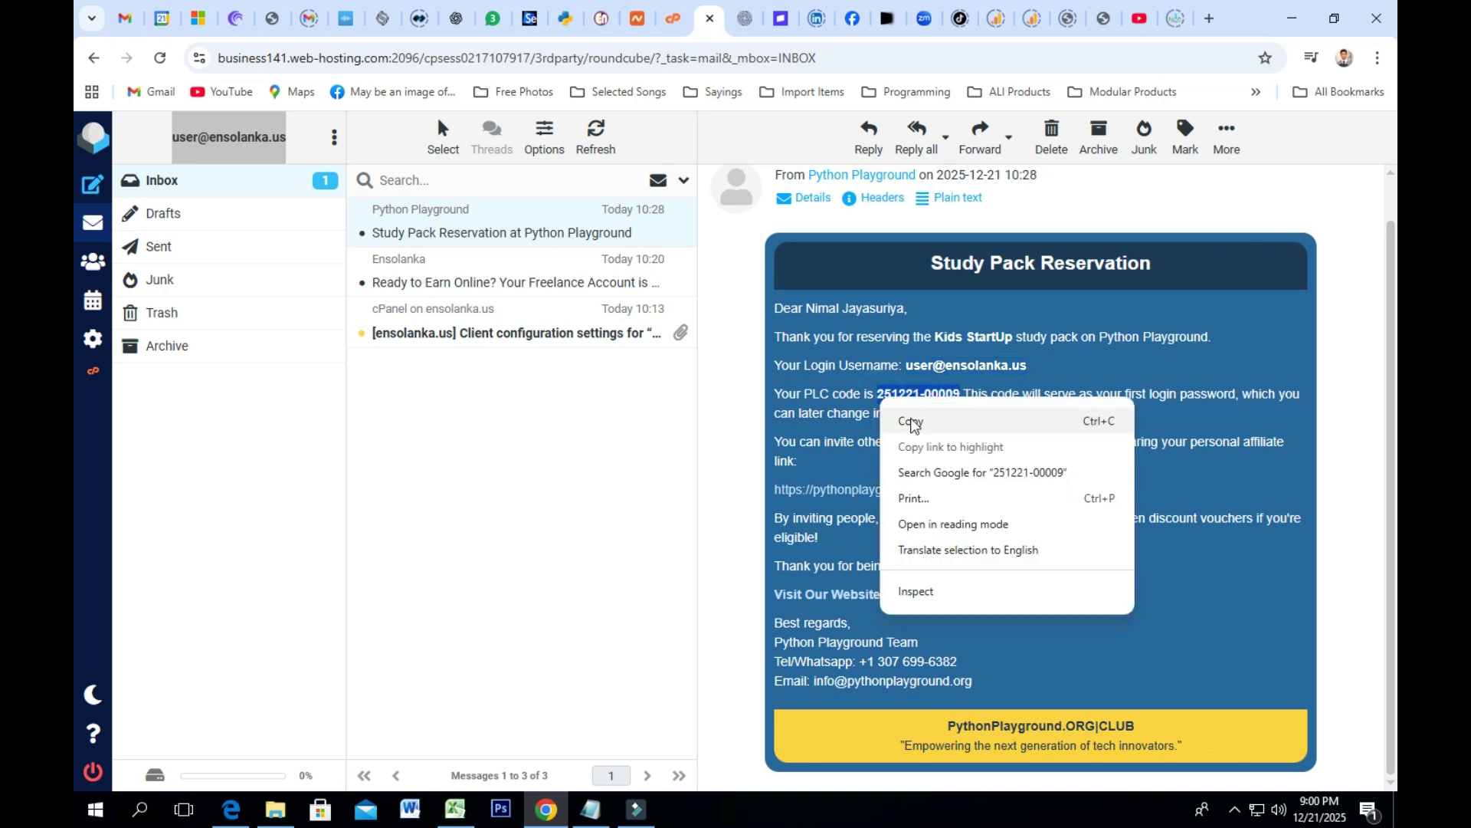
{"action": "left_click", "coordinate": [910, 418]}
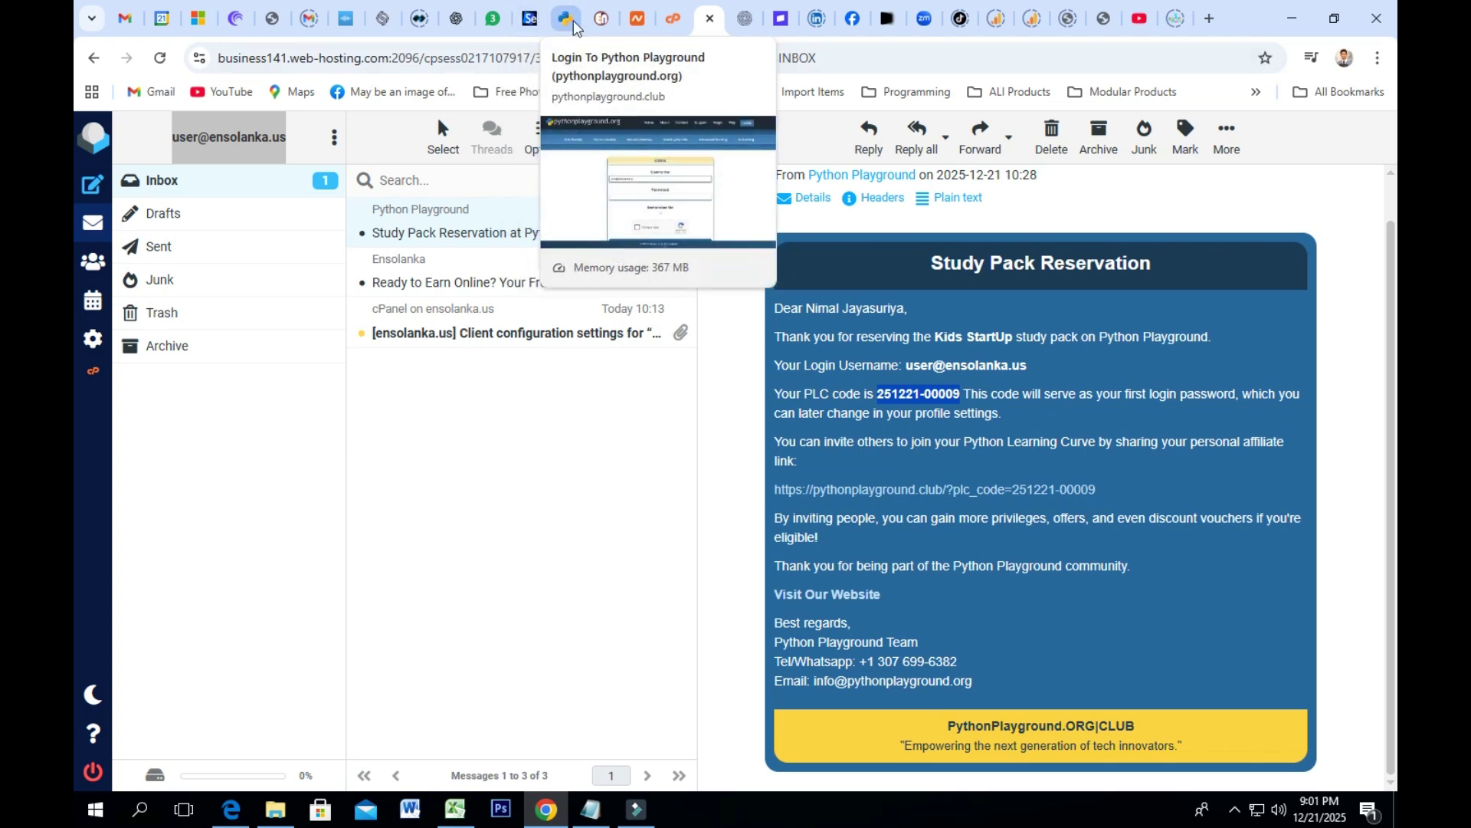
{"action": "left_click", "coordinate": [567, 19]}
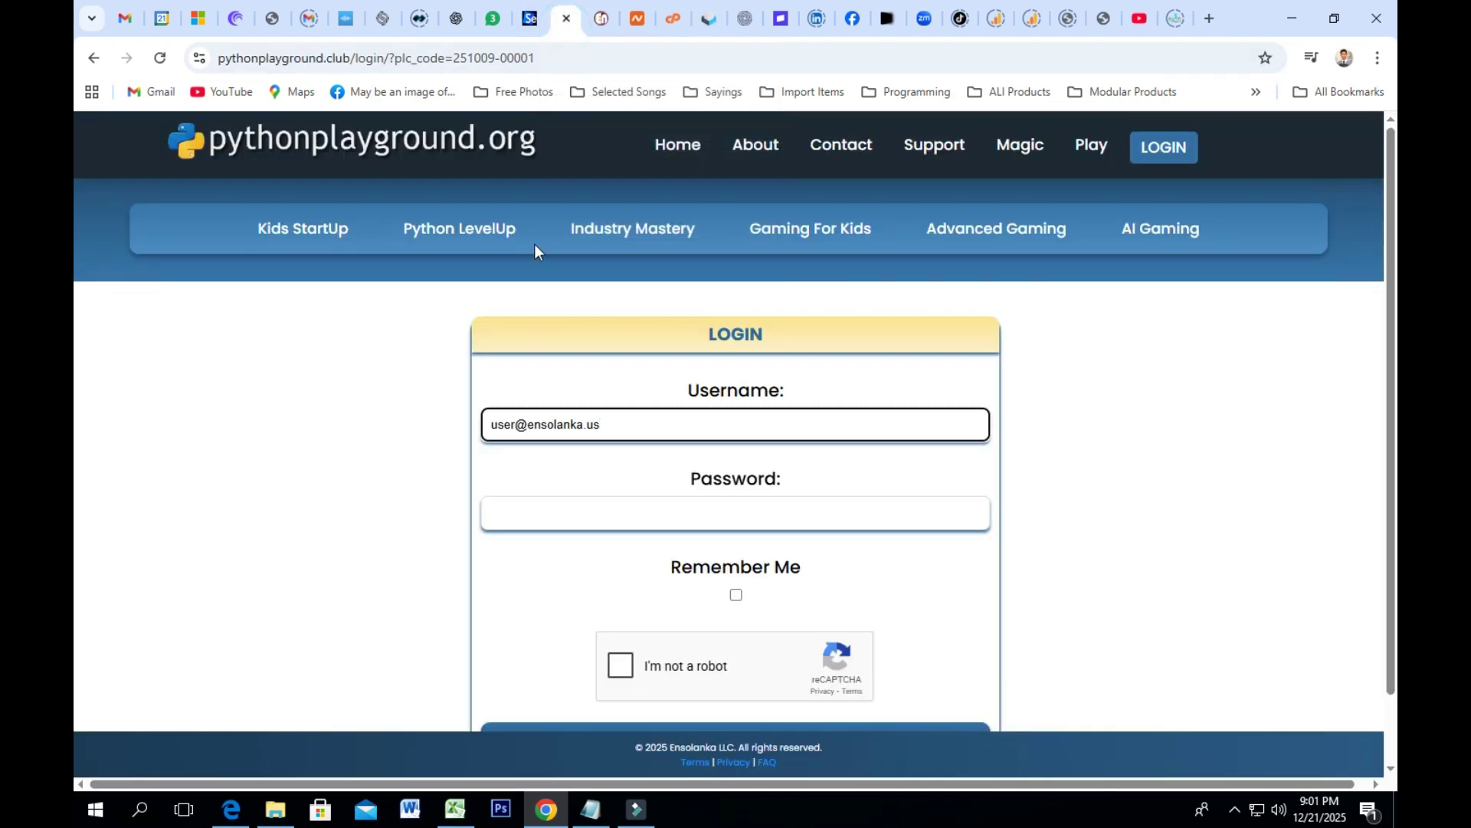
{"action": "left_click", "coordinate": [556, 514]}
{"action": "right_click", "coordinate": [557, 514]}
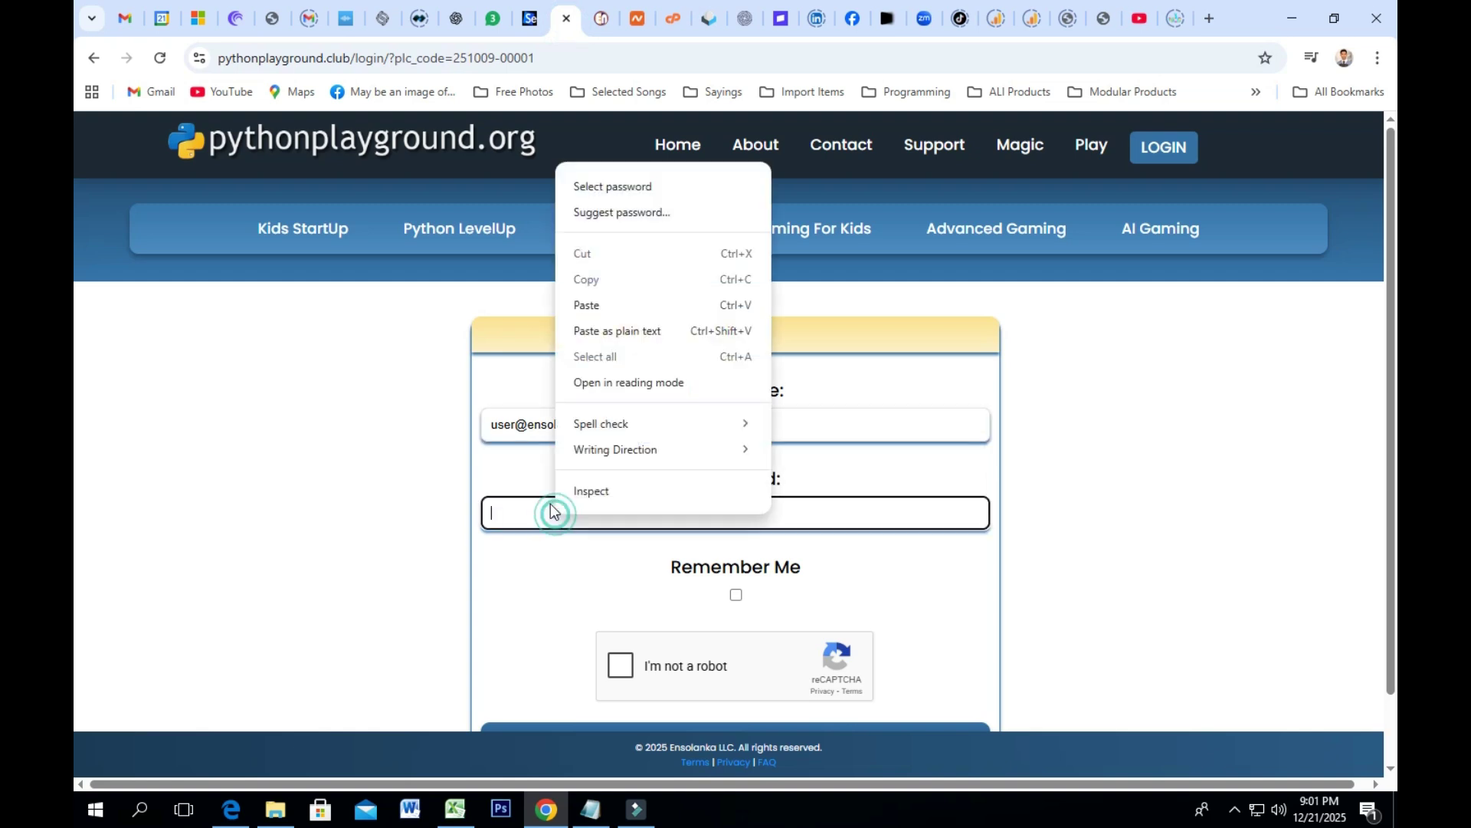
{"action": "left_click", "coordinate": [590, 310]}
Step: Pass the reCAPTCHA, turn on Remember Me, and submit the login
{"action": "left_click", "coordinate": [621, 665]}
{"action": "scroll", "coordinate": [931, 499], "scroll_direction": "down", "scroll_amount": 1}
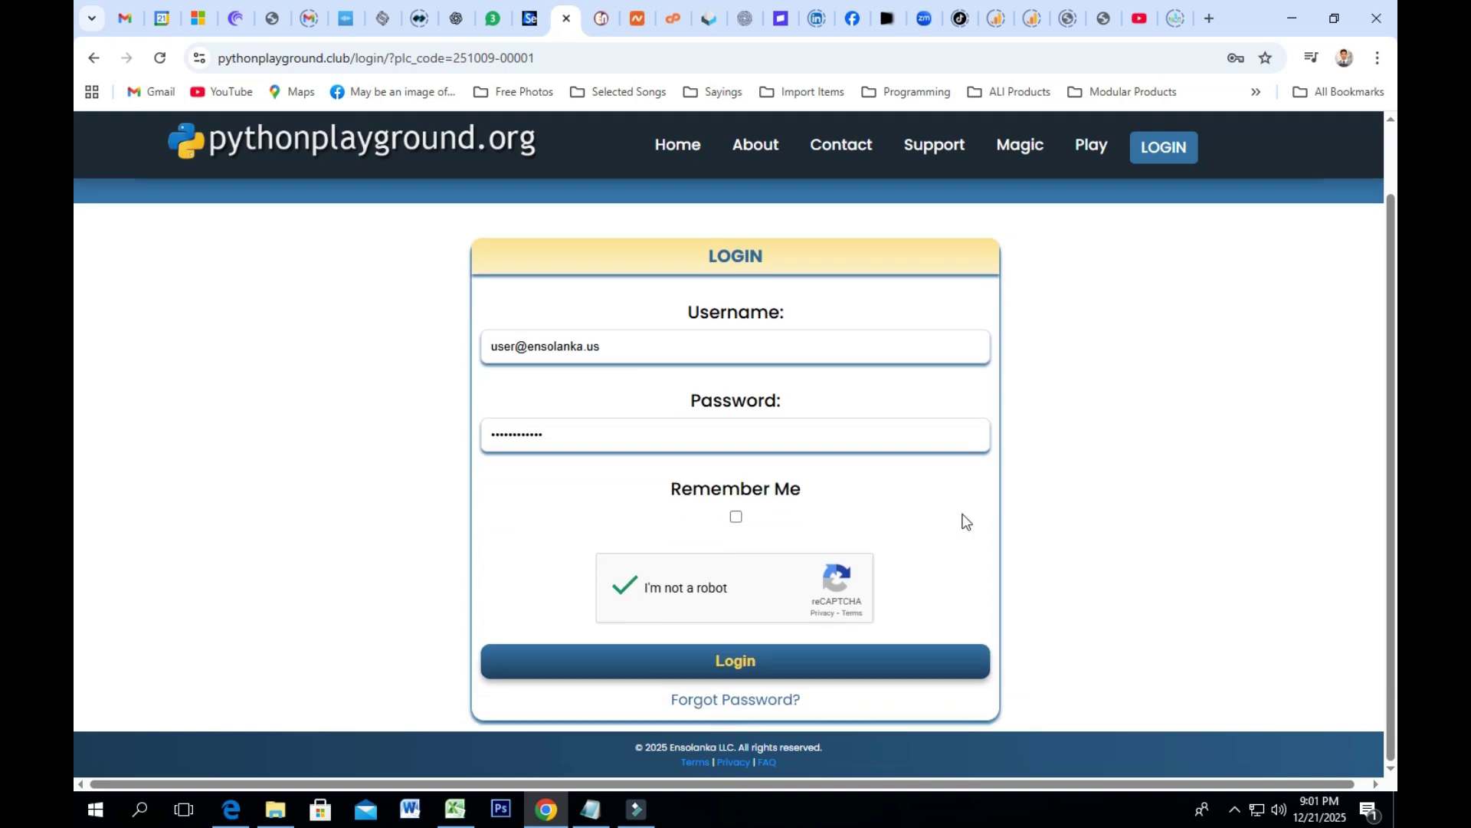
{"action": "left_click", "coordinate": [738, 518]}
{"action": "key", "text": "Return"}
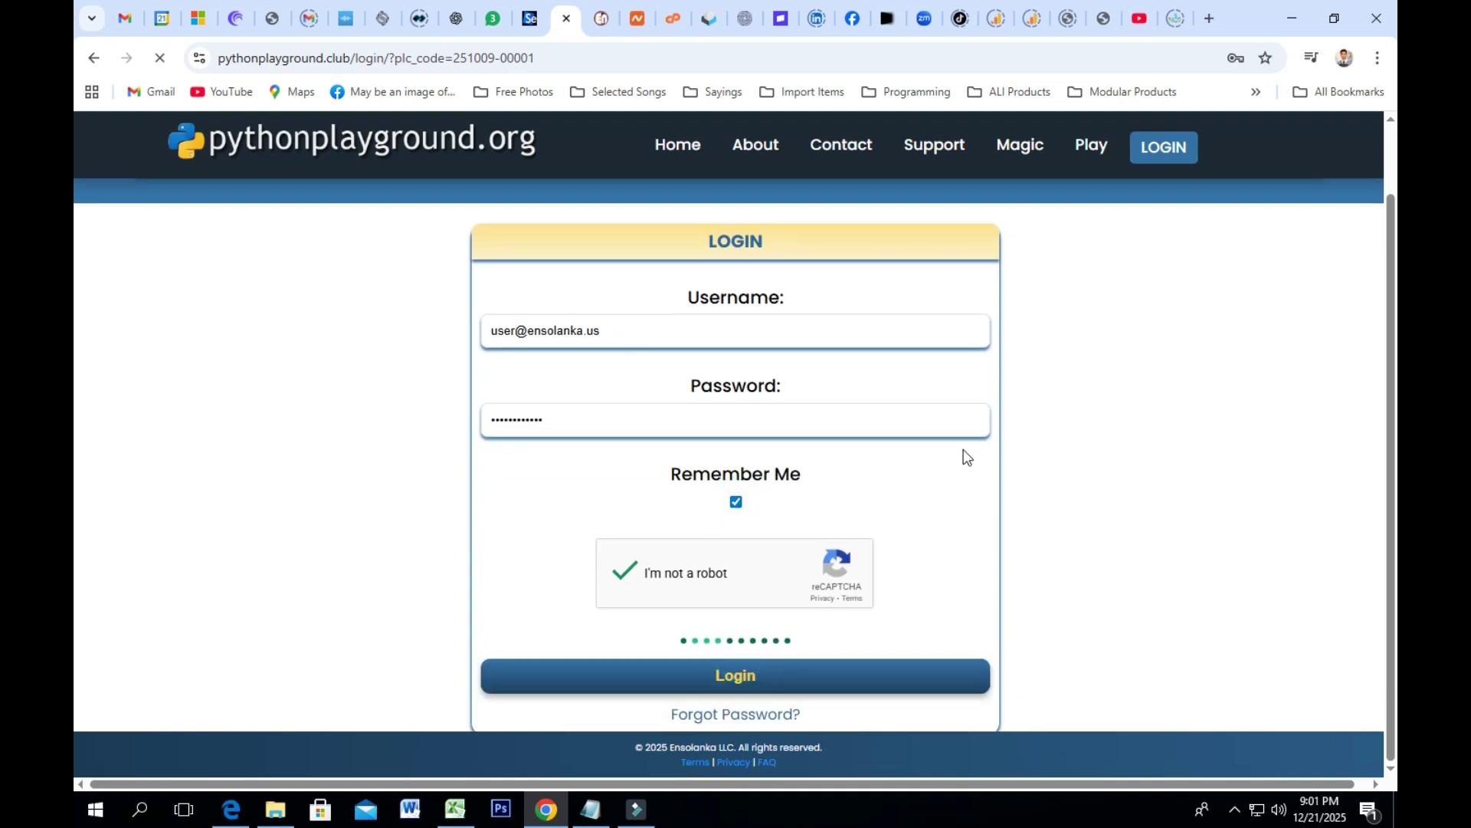
{"action": "scroll", "coordinate": [959, 456], "scroll_direction": "down", "scroll_amount": 4}
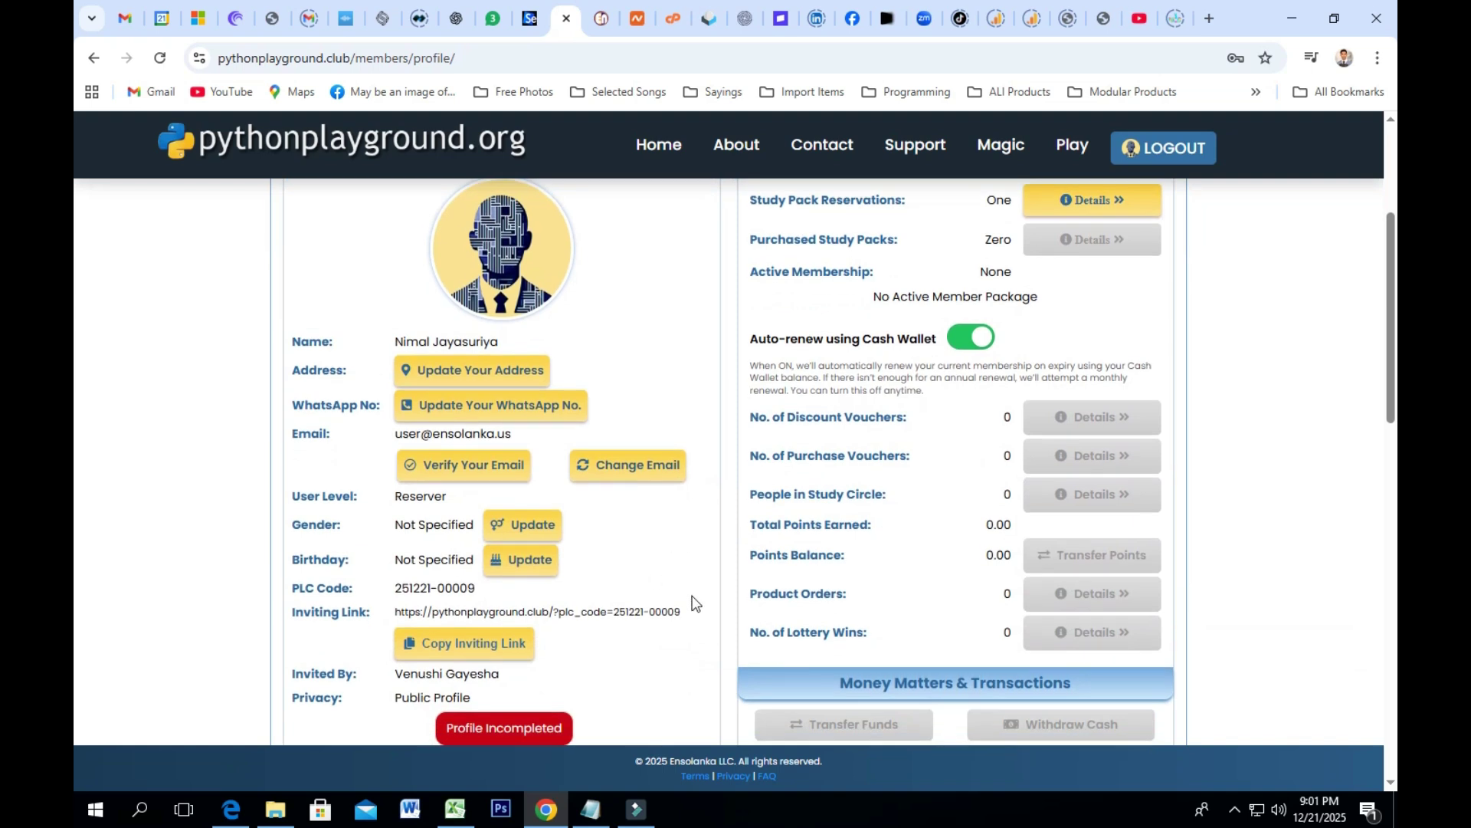
Step: Select the Inviting Link URL on the member profile and copy it
{"action": "left_click_drag", "start_coordinate": [681, 613], "coordinate": [398, 615]}
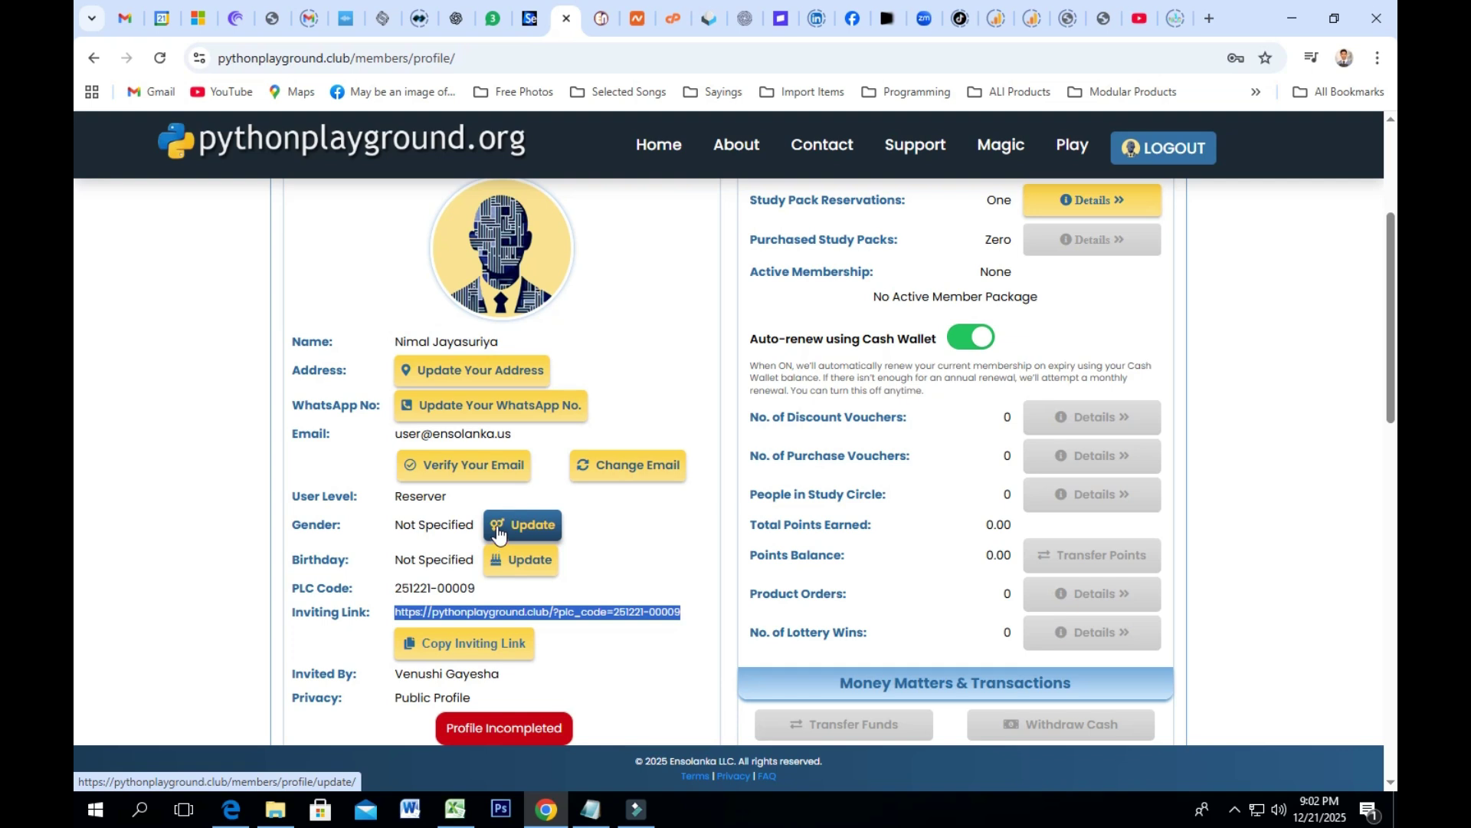
{"action": "right_click", "coordinate": [607, 614]}
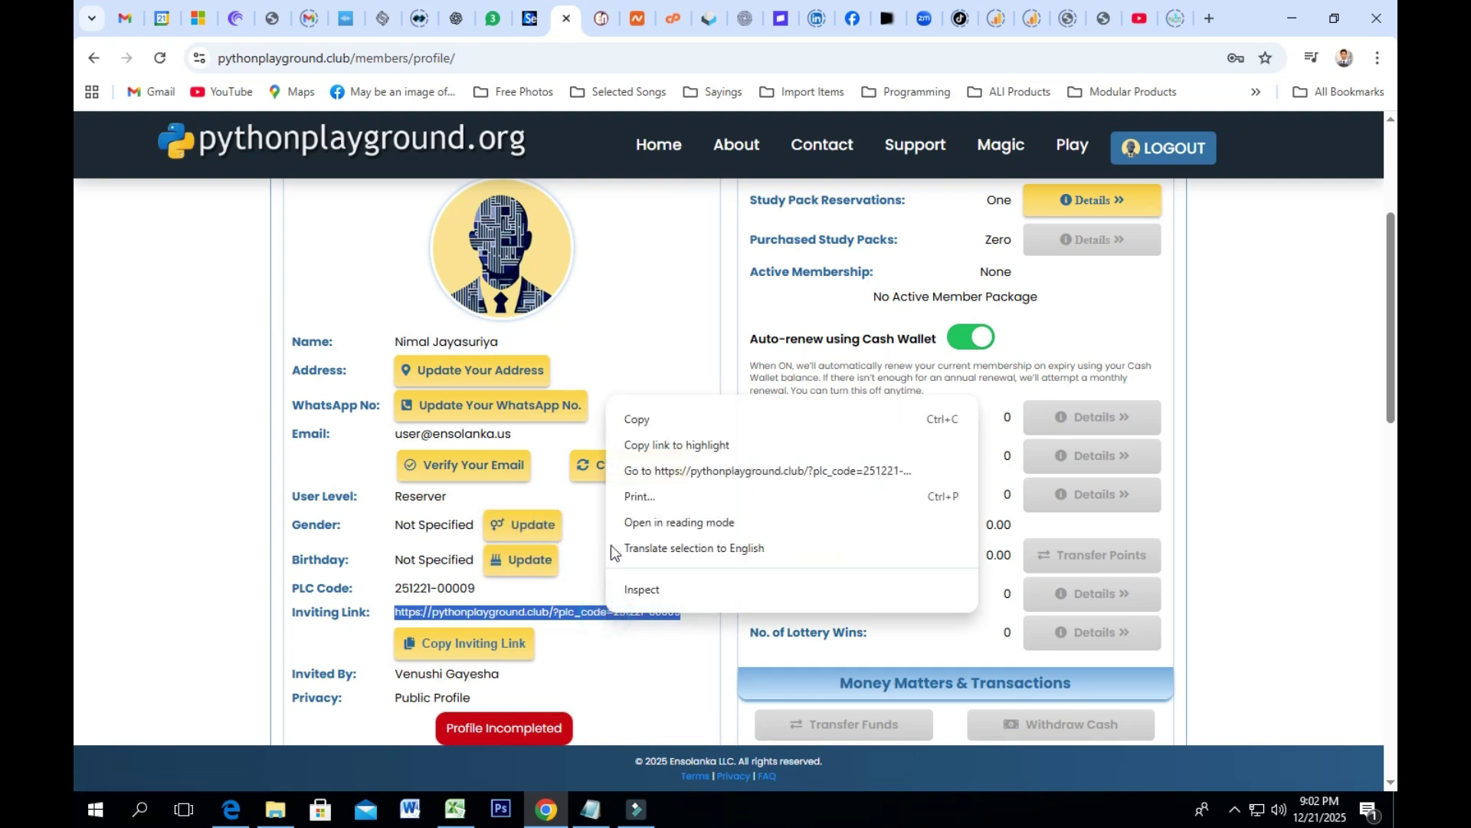
{"action": "left_click", "coordinate": [642, 420]}
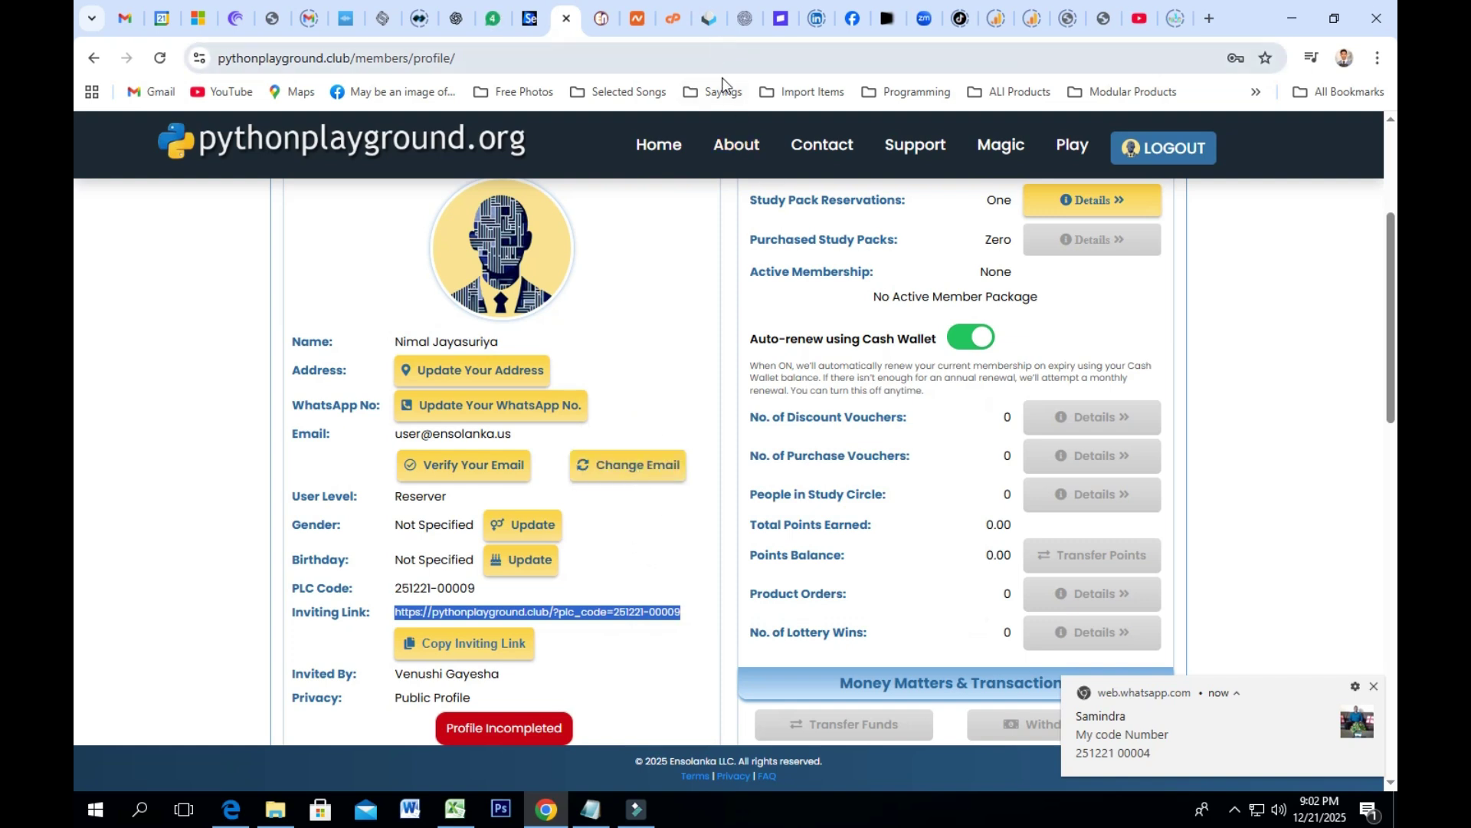
{"action": "scroll", "coordinate": [705, 431], "scroll_direction": "down", "scroll_amount": 2}
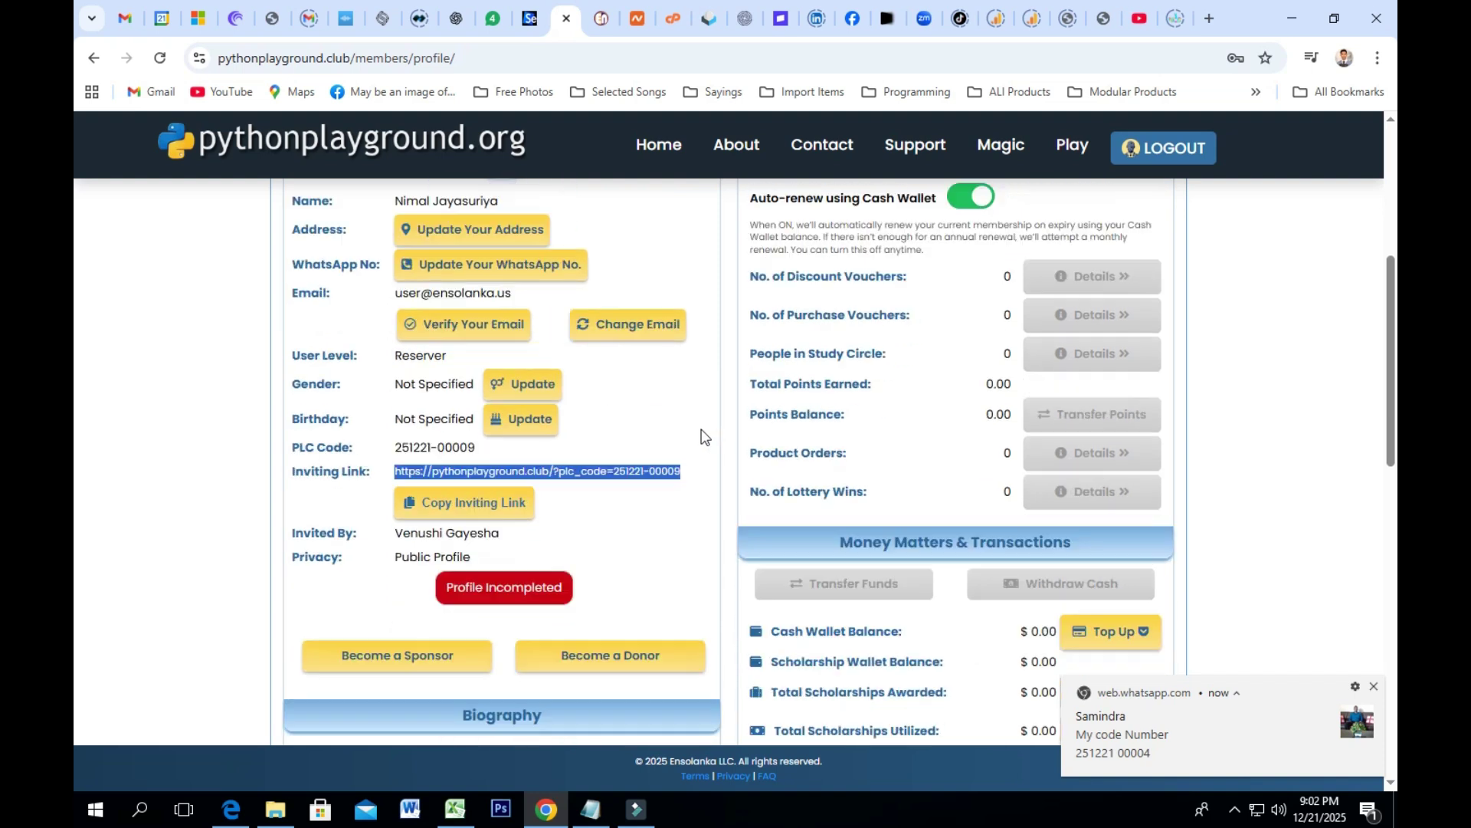
Step: Bring the untitled Filmora project forward, close the WhatsApp notification, and show hidden tray icons
{"action": "left_click", "coordinate": [635, 811]}
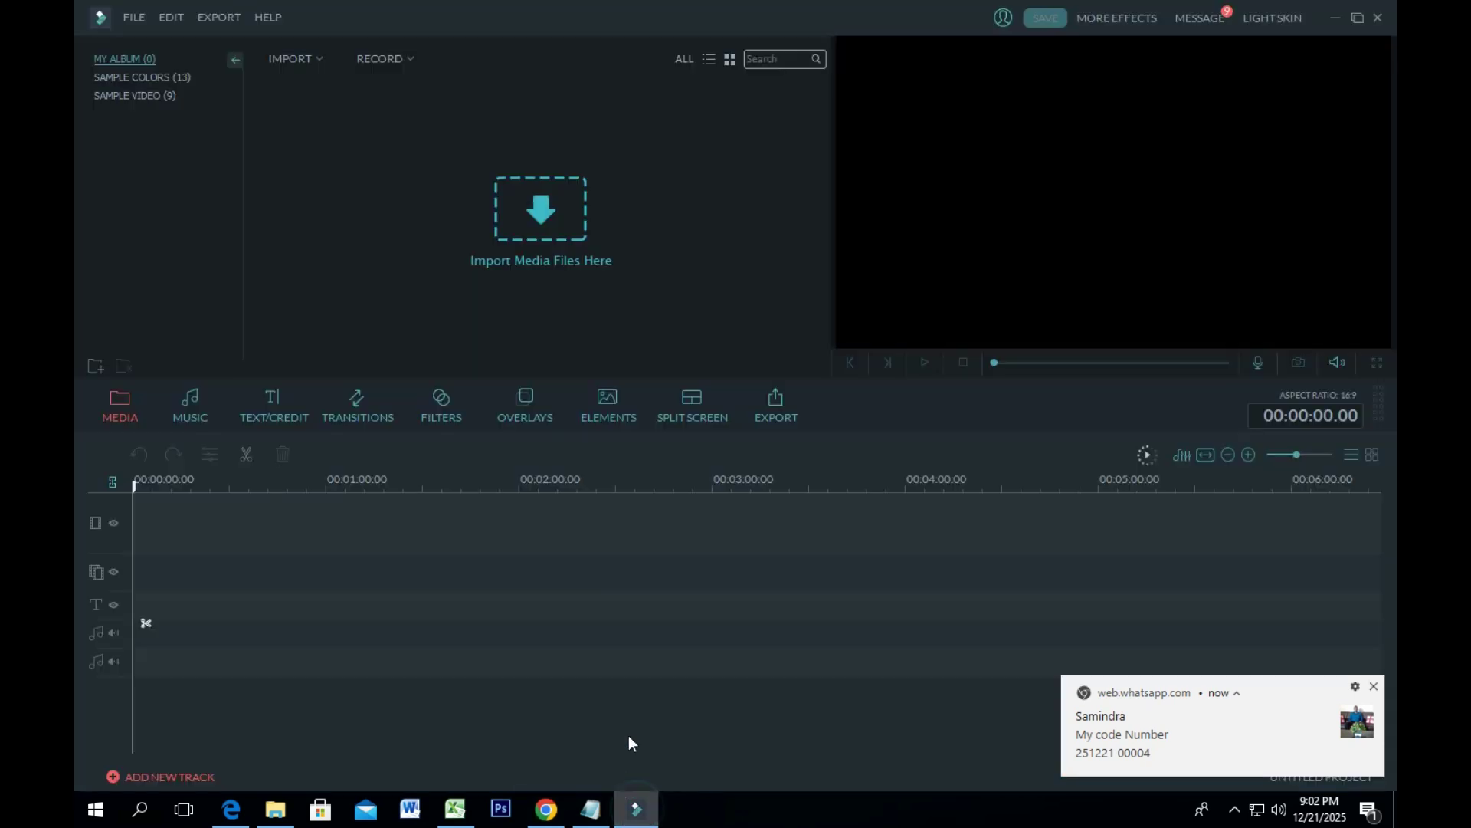
{"action": "left_click", "coordinate": [1376, 687]}
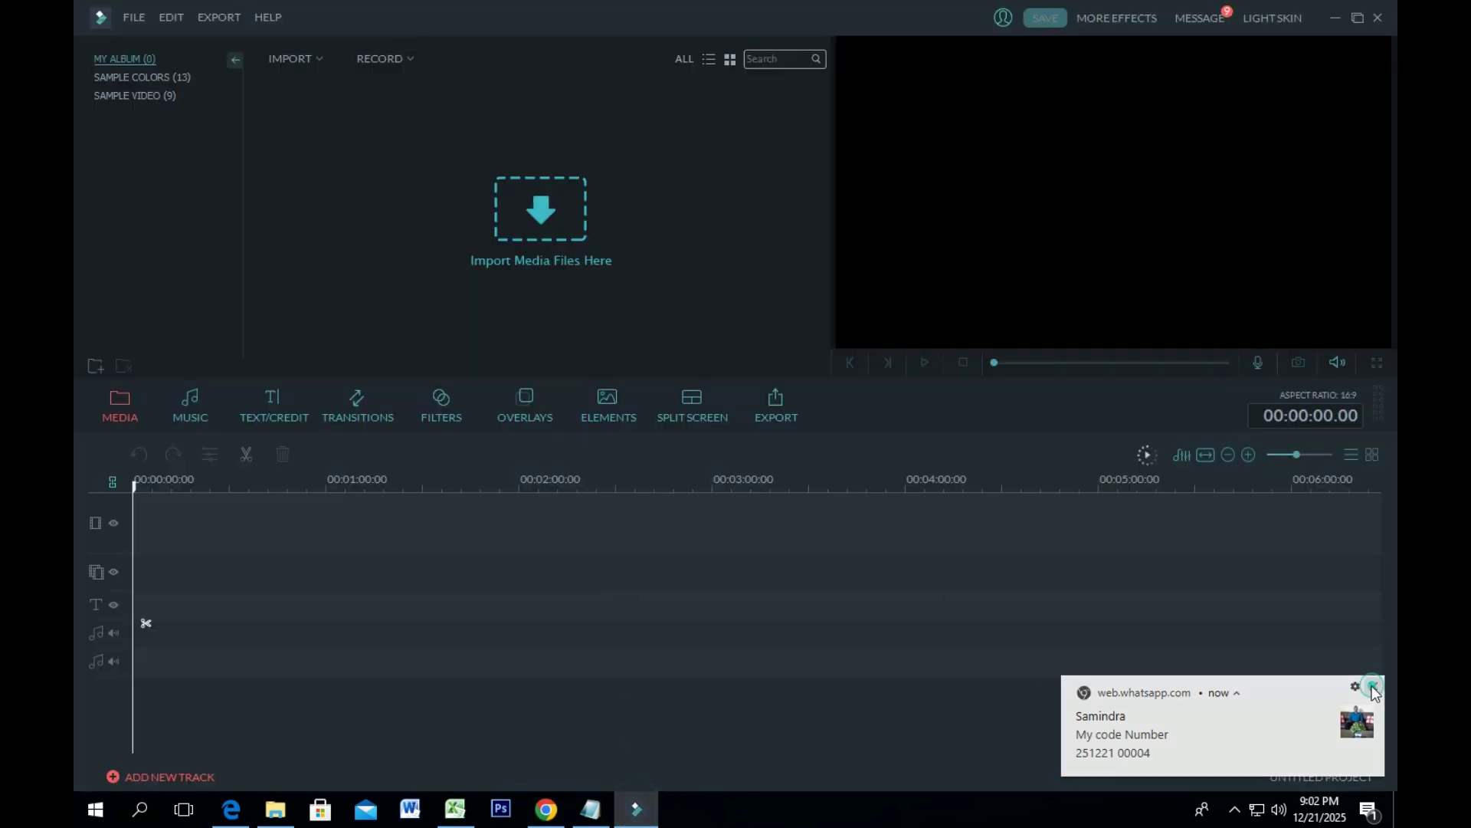
{"action": "left_click", "coordinate": [1235, 811]}
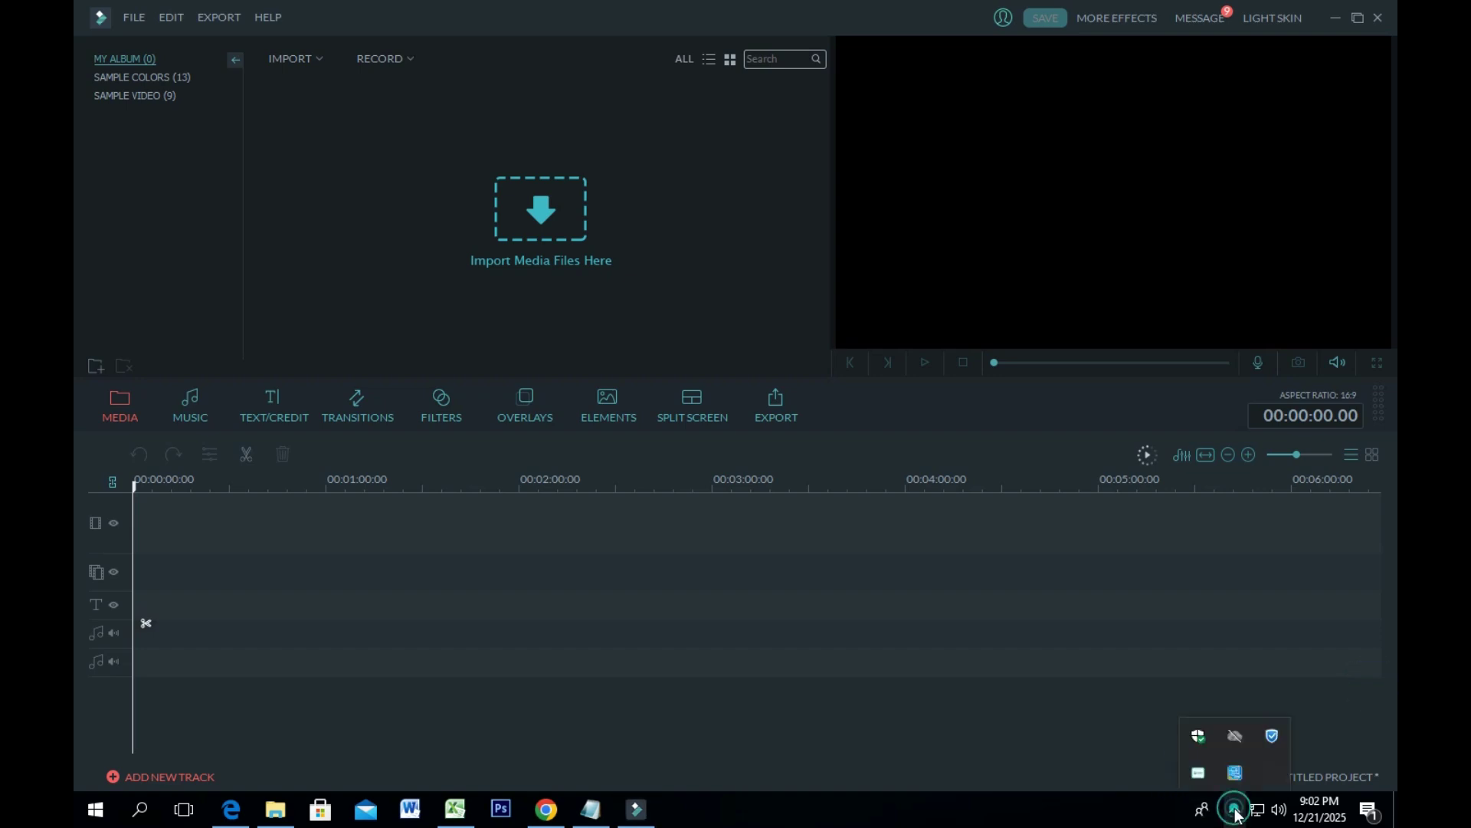